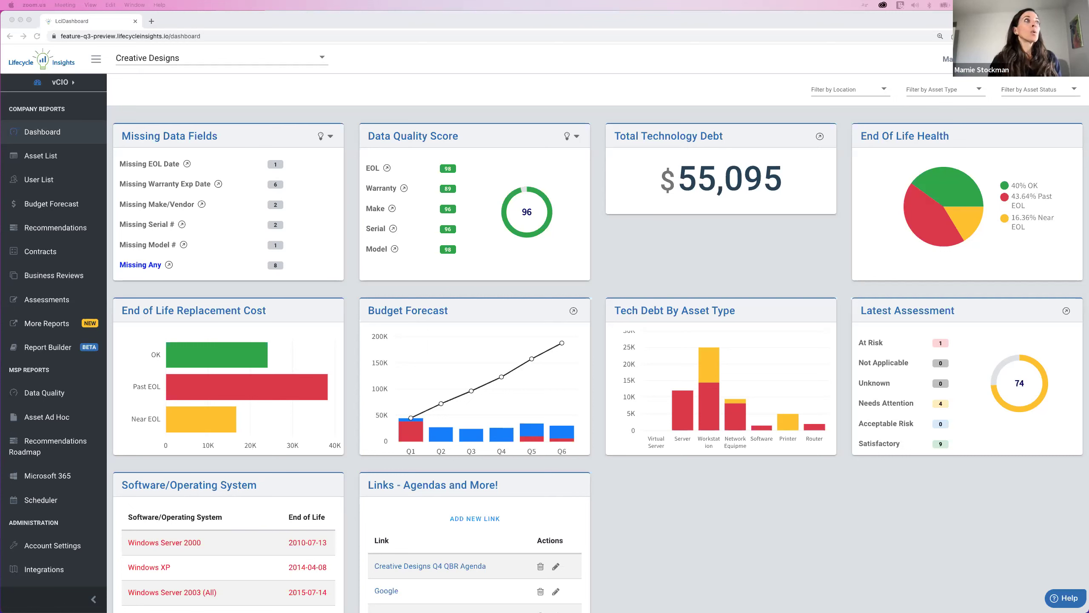
# Switch the dashboard to GetWell Medical Services LLC, then back to Creative Designs.
pyautogui.click(276, 53)
pyautogui.click(275, 57)
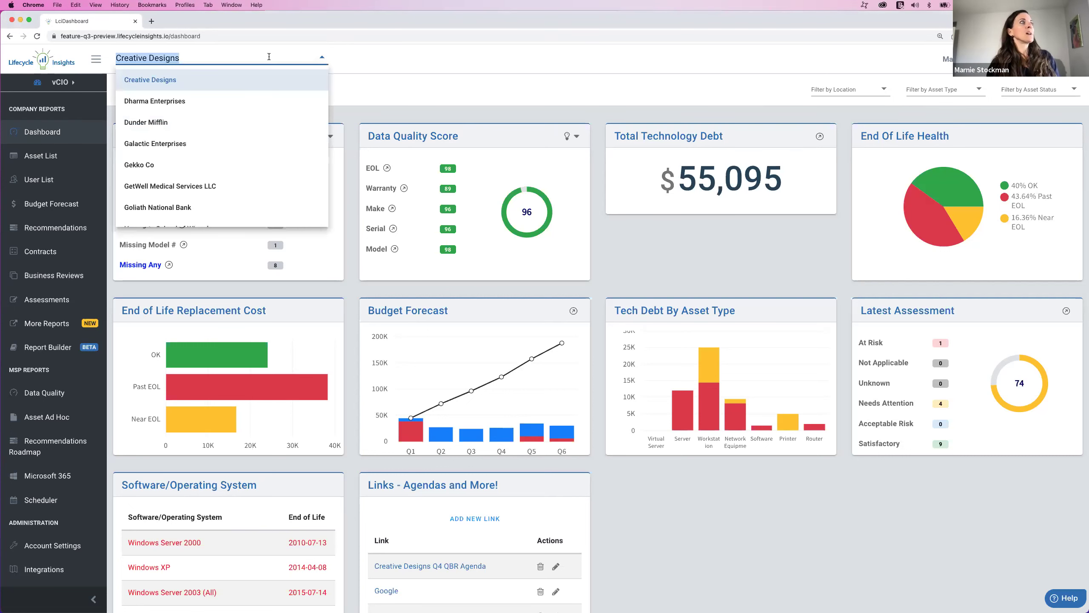
pyautogui.click(231, 188)
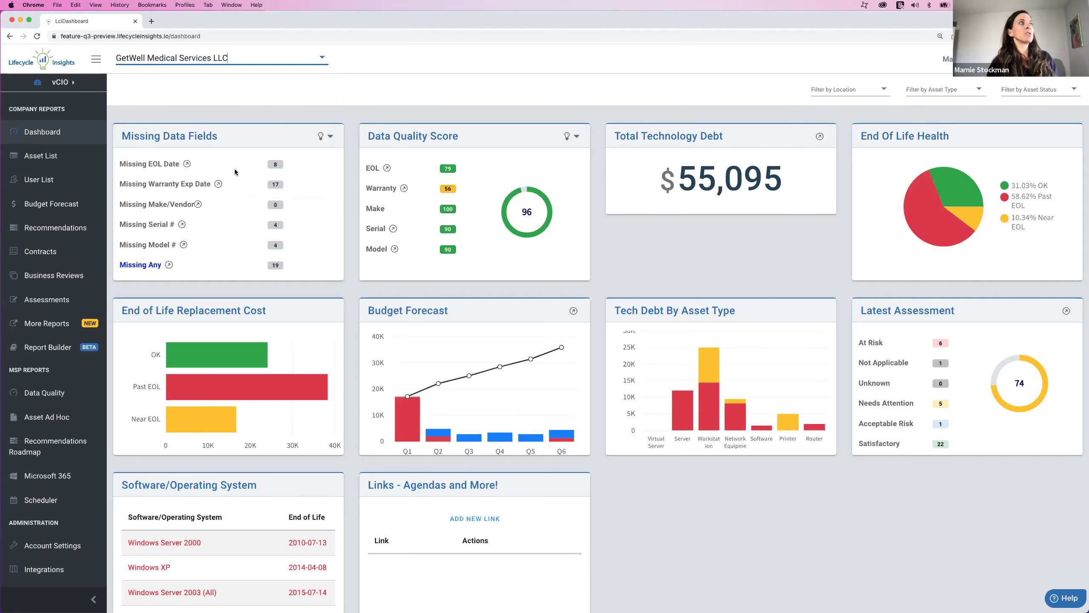
pyautogui.click(266, 58)
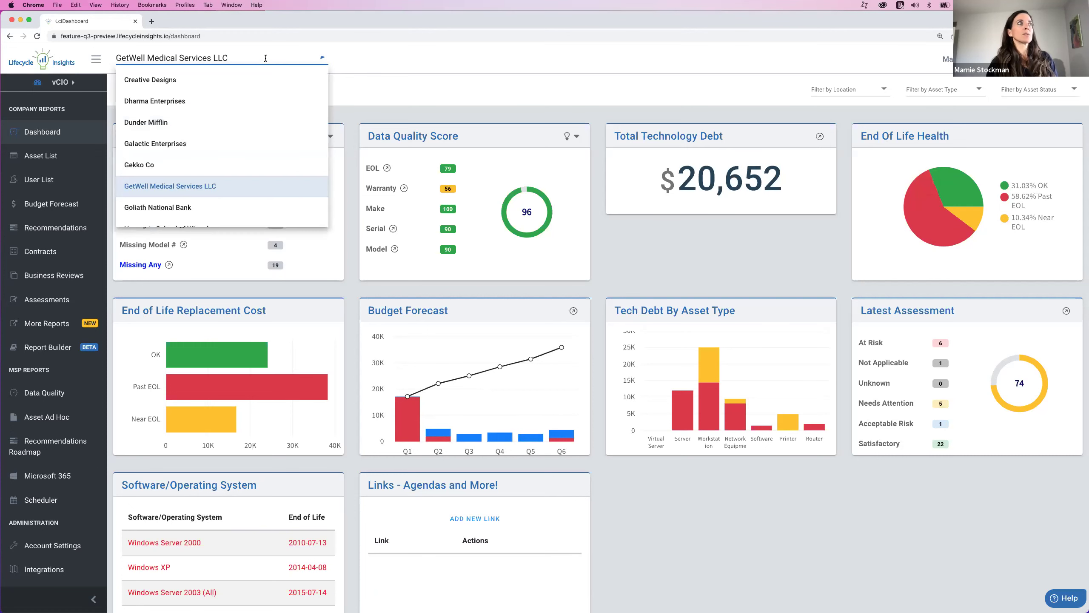
pyautogui.click(223, 82)
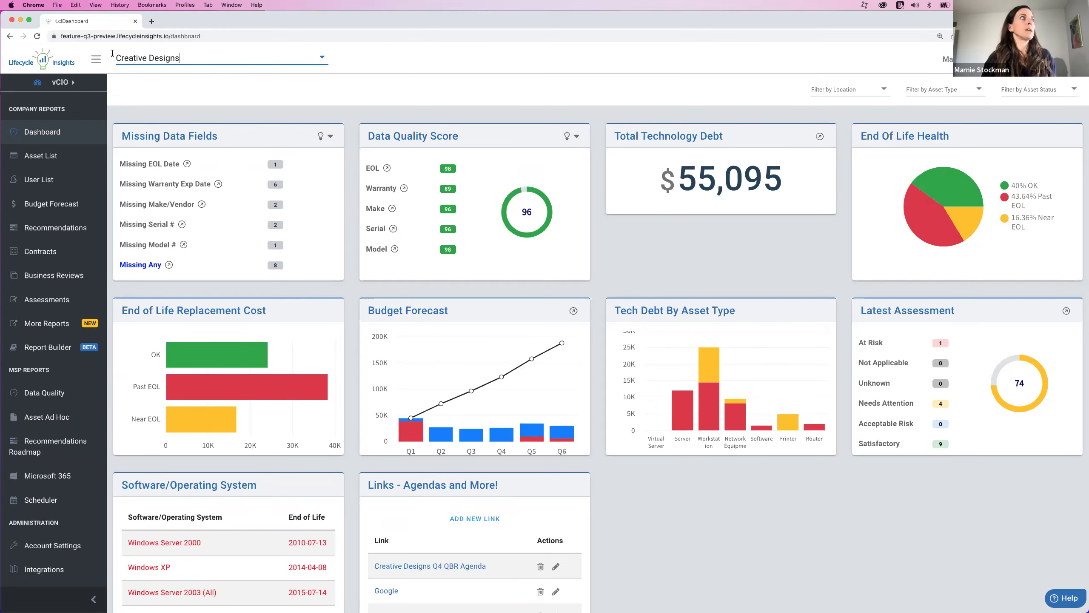
# Open the Creative Designs asset list: 56 assets, 46 expired warranties, 24 past end of life.
pyautogui.click(49, 158)
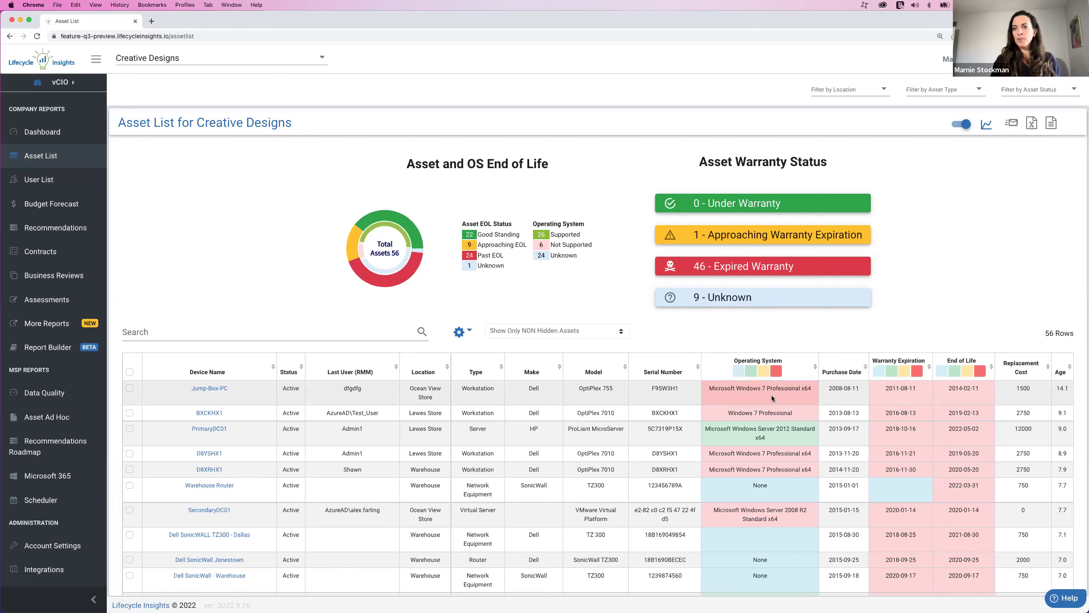
# Filter to the six unsupported-OS assets and create a replacement recommendation from them.
pyautogui.click(738, 375)
pyautogui.click(695, 371)
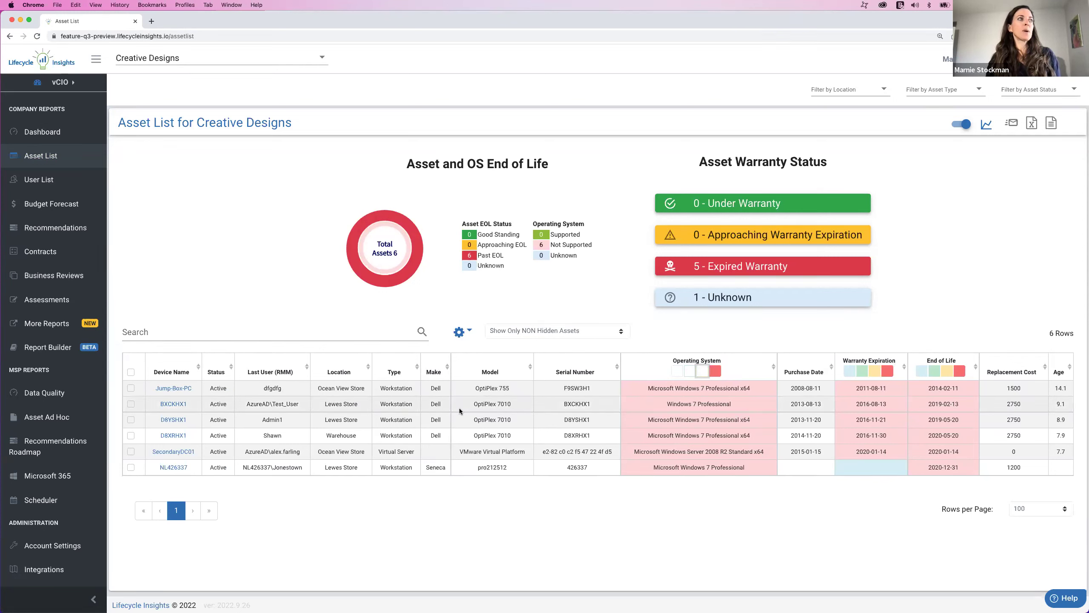
pyautogui.click(131, 373)
pyautogui.click(155, 357)
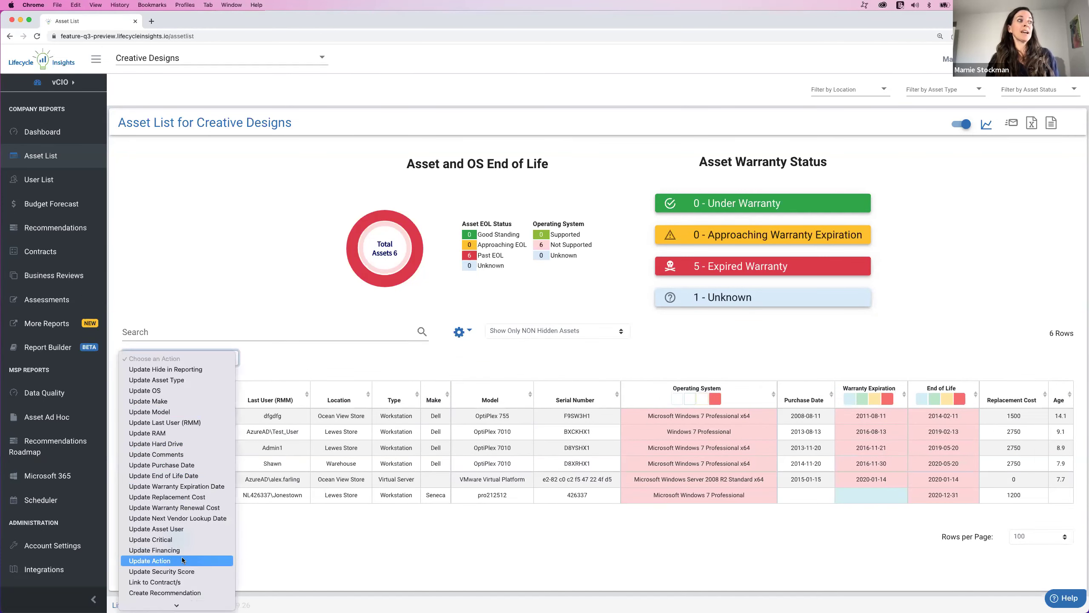
pyautogui.click(183, 593)
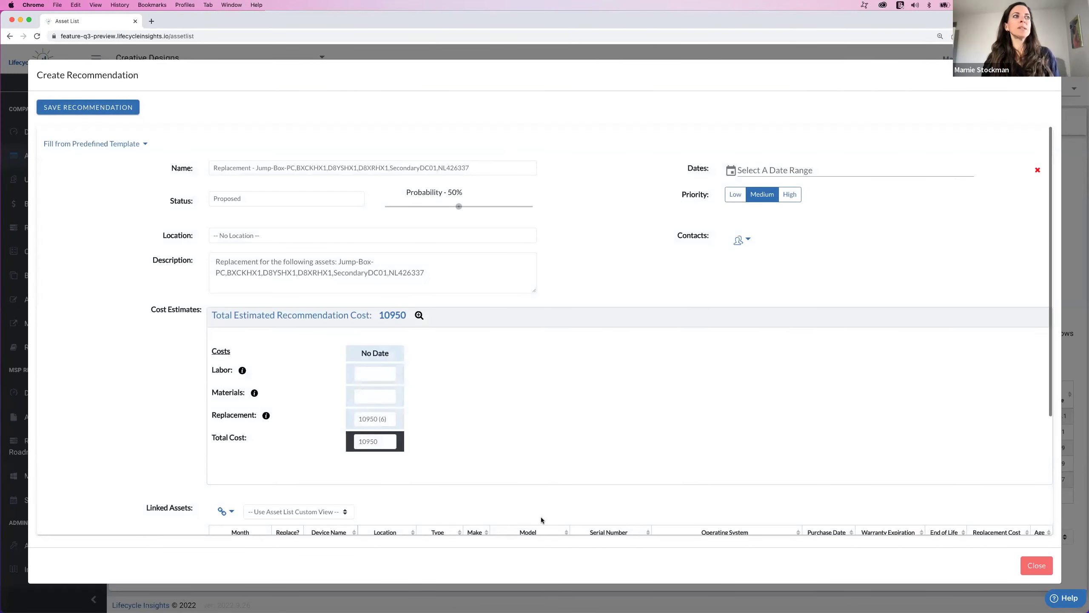
# Discard the recommendation, clear the operating system filter, and go to the user list.
pyautogui.scroll(-5, 541, 516)
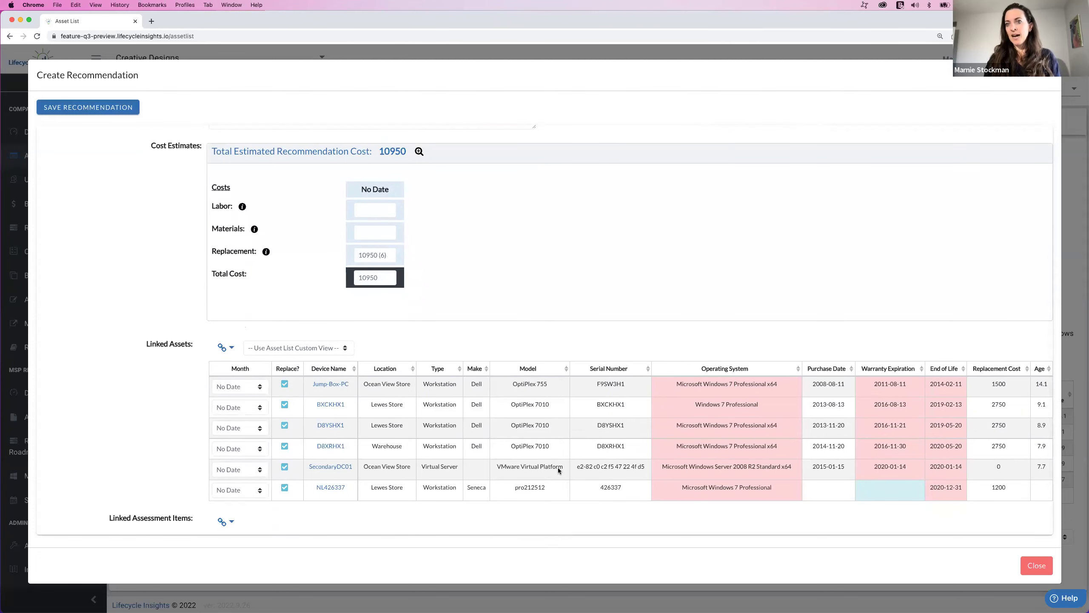
pyautogui.scroll(1, 582, 418)
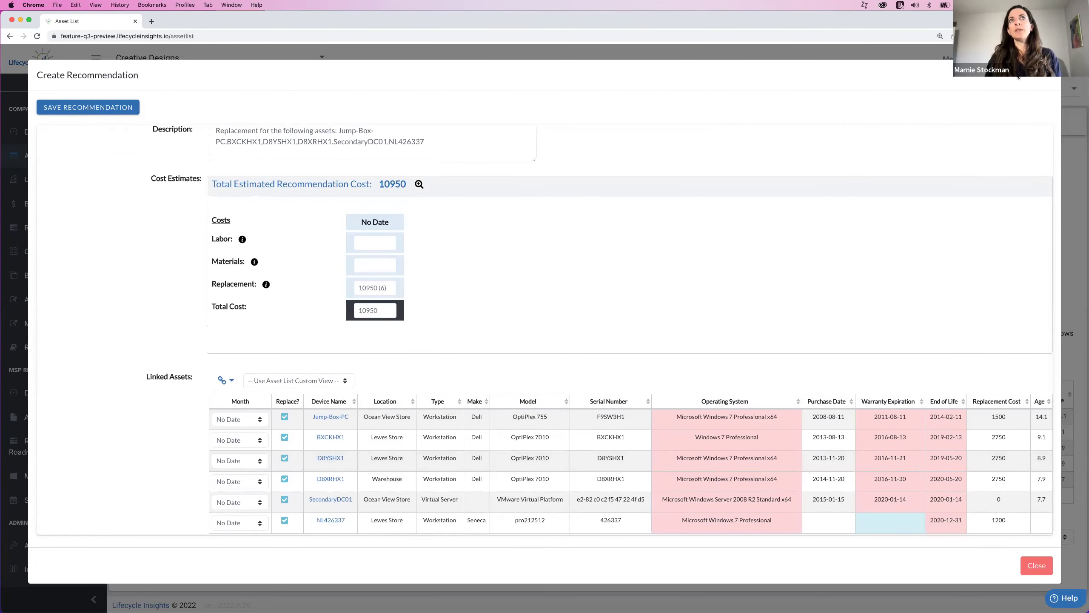
pyautogui.click(1048, 77)
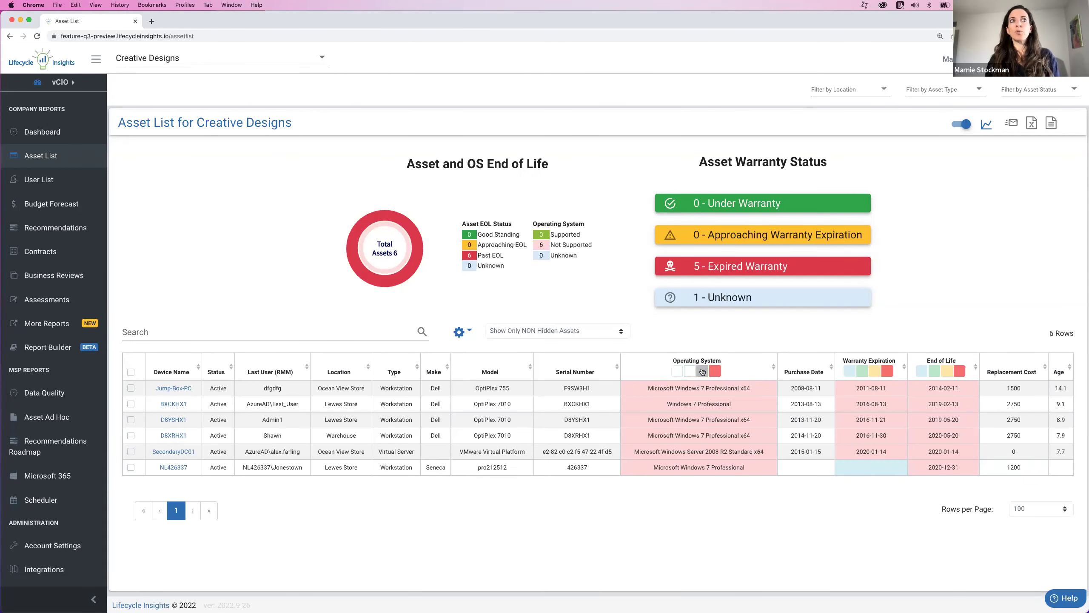
pyautogui.click(685, 372)
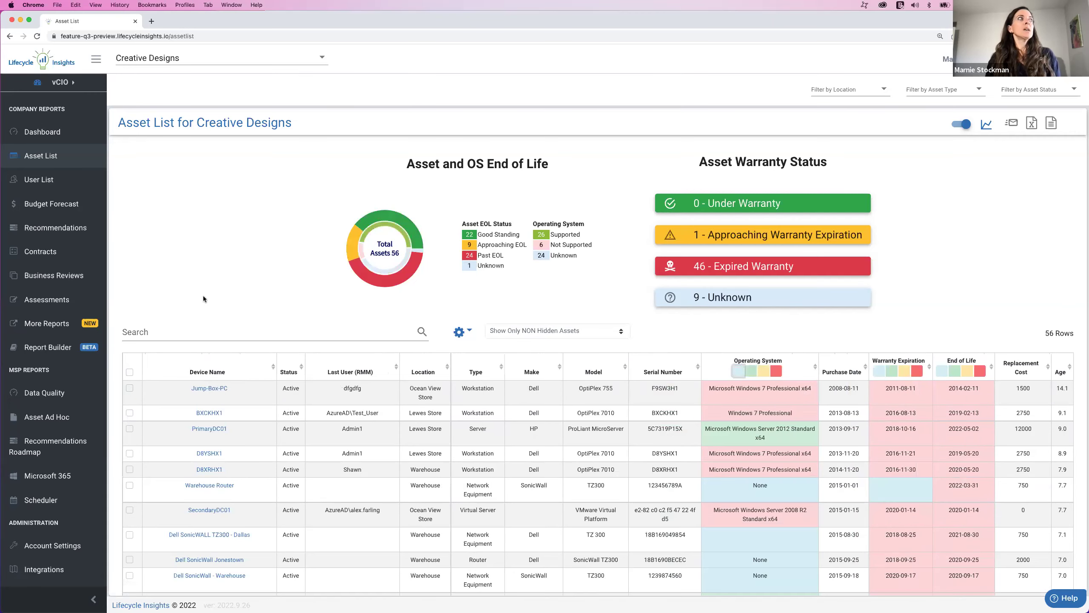
pyautogui.click(38, 180)
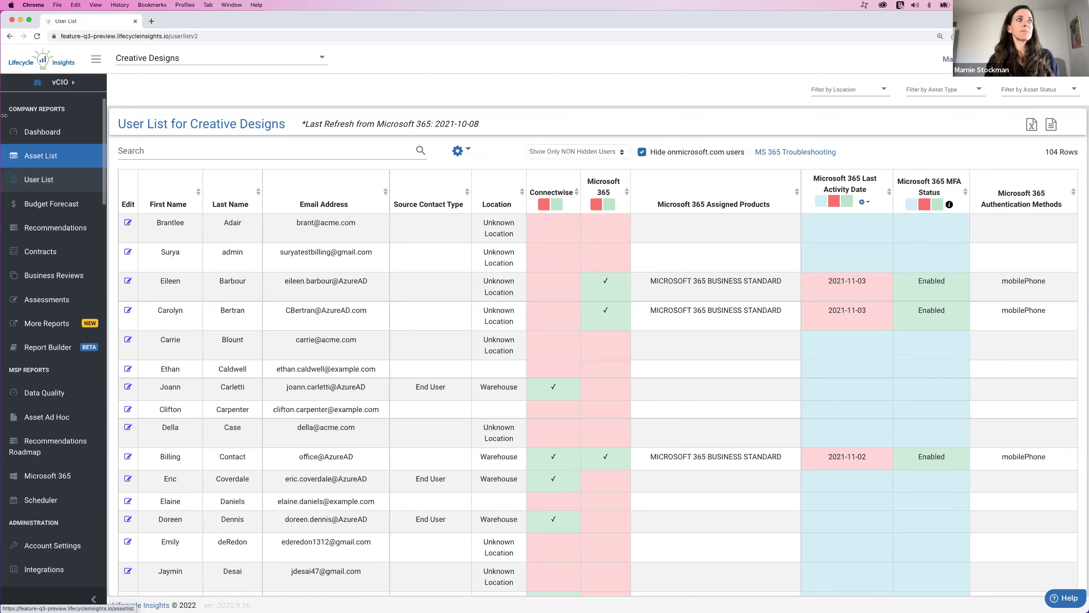
# Show only the 17 Microsoft 365 users not in Connectwise and highlight a Disabled MFA status.
pyautogui.click(556, 206)
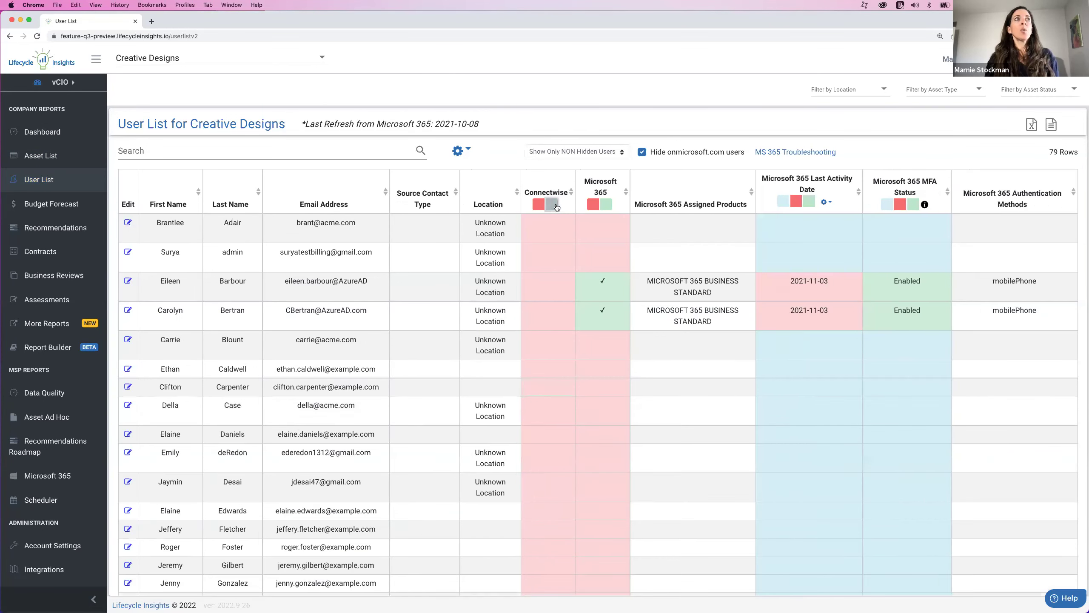
pyautogui.click(592, 205)
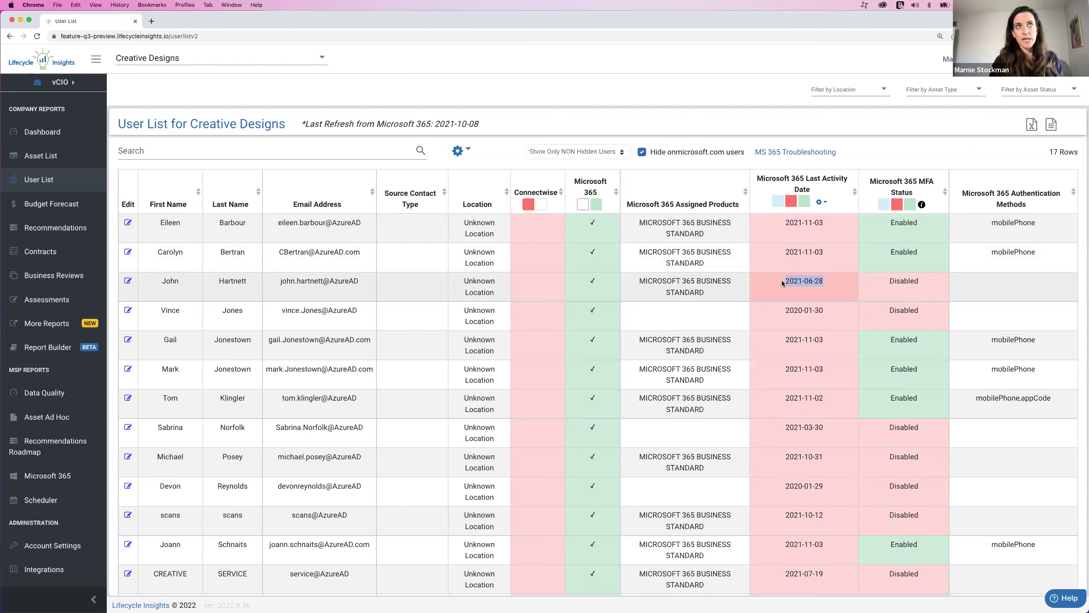
pyautogui.moveTo(930, 278); pyautogui.dragTo(885, 280)
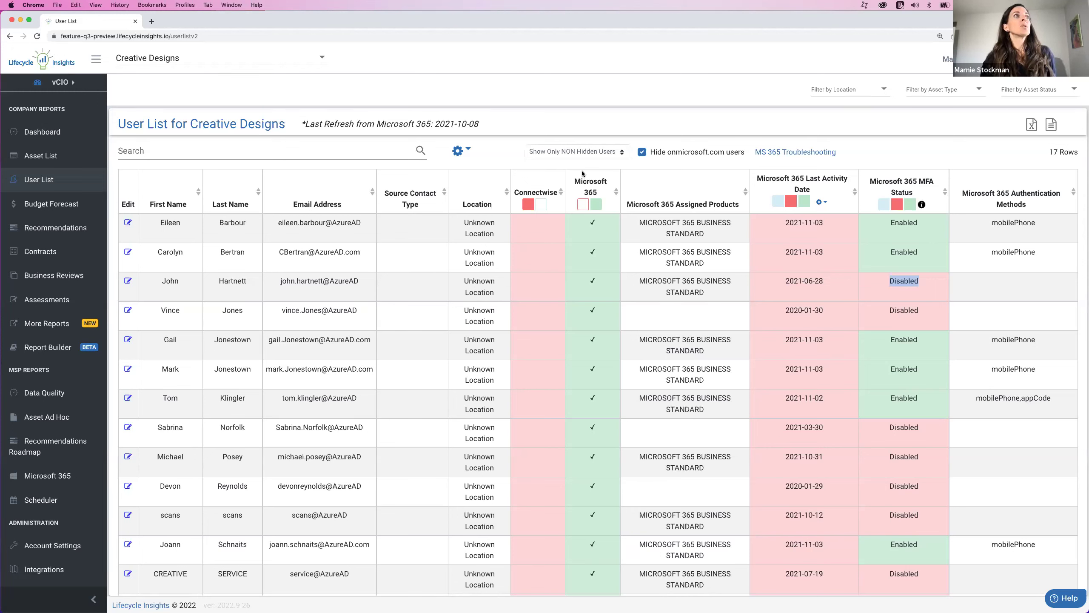
# Add BSN, BSN Latest ESS Score, BSN PFR, BSN Avg Score and BSN Annual Score columns, then re-include Connectwise users.
pyautogui.click(460, 151)
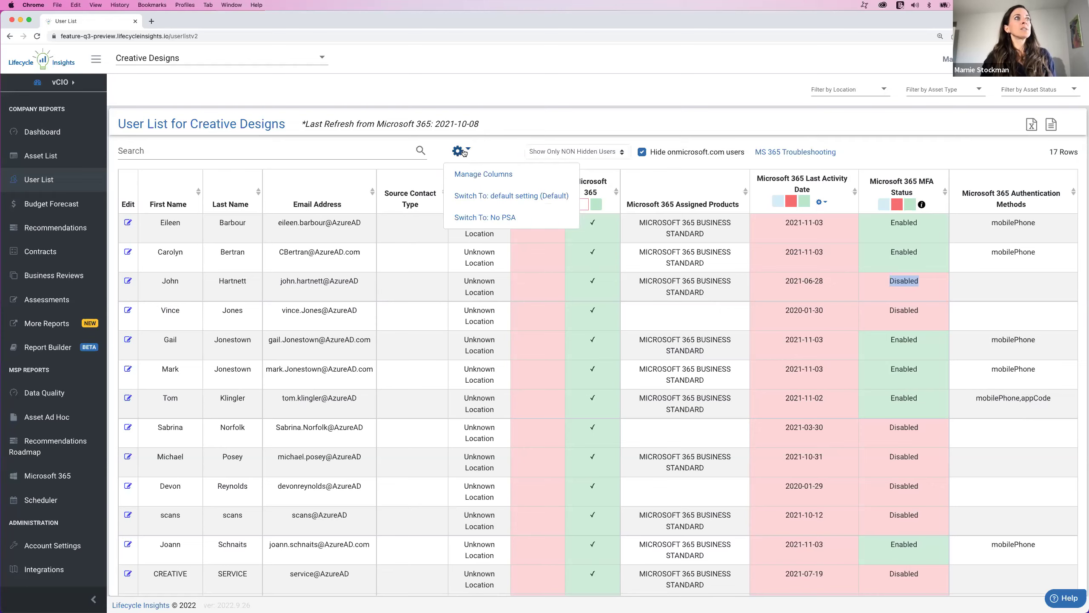
pyautogui.click(472, 173)
pyautogui.click(361, 207)
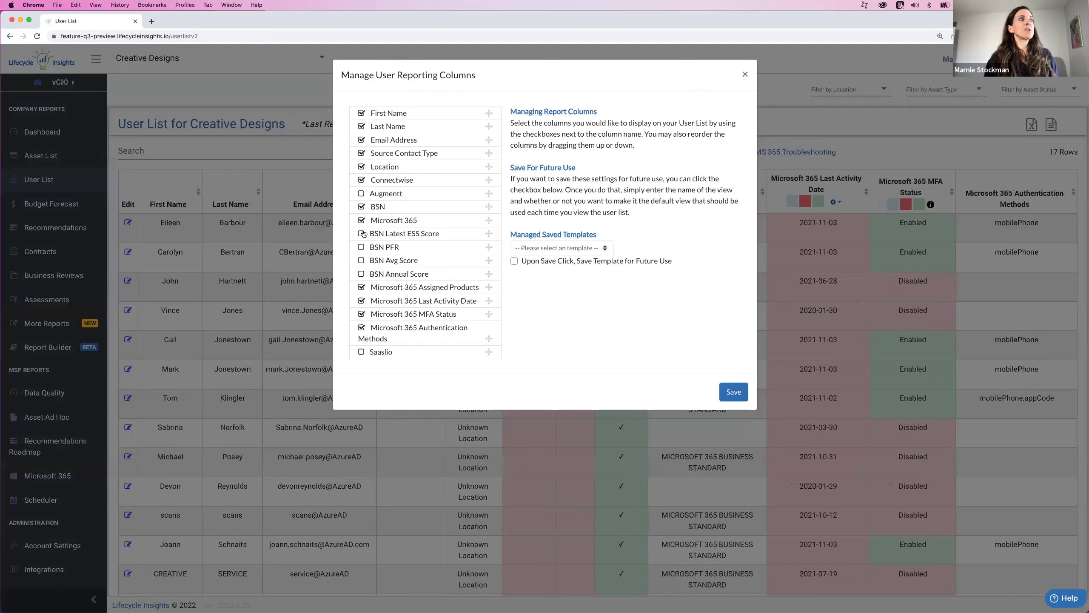
pyautogui.click(361, 234)
pyautogui.click(362, 246)
pyautogui.click(362, 261)
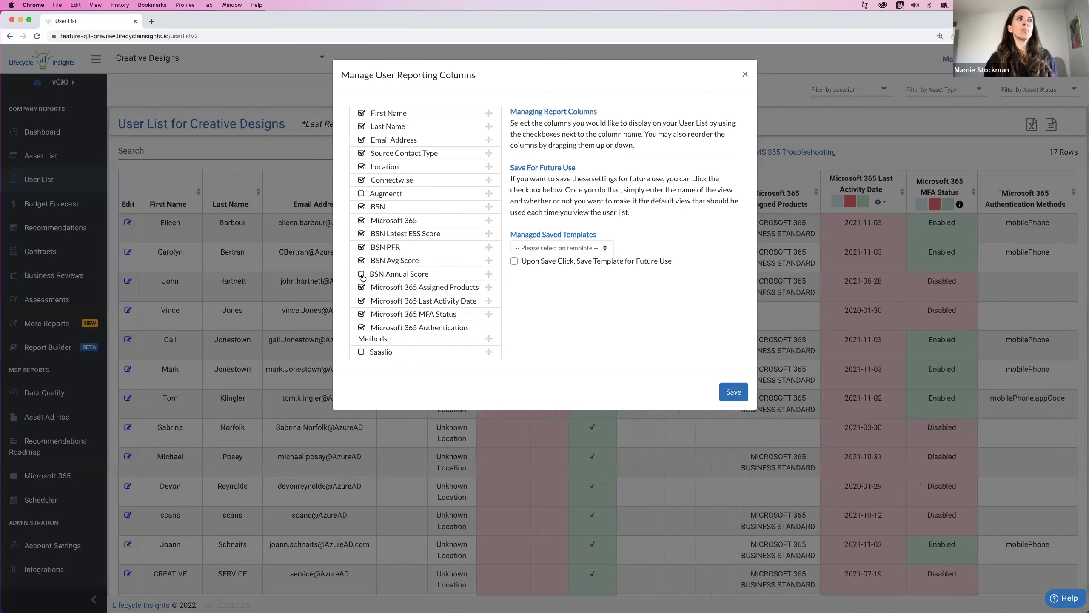
pyautogui.click(361, 274)
pyautogui.click(734, 391)
pyautogui.click(514, 212)
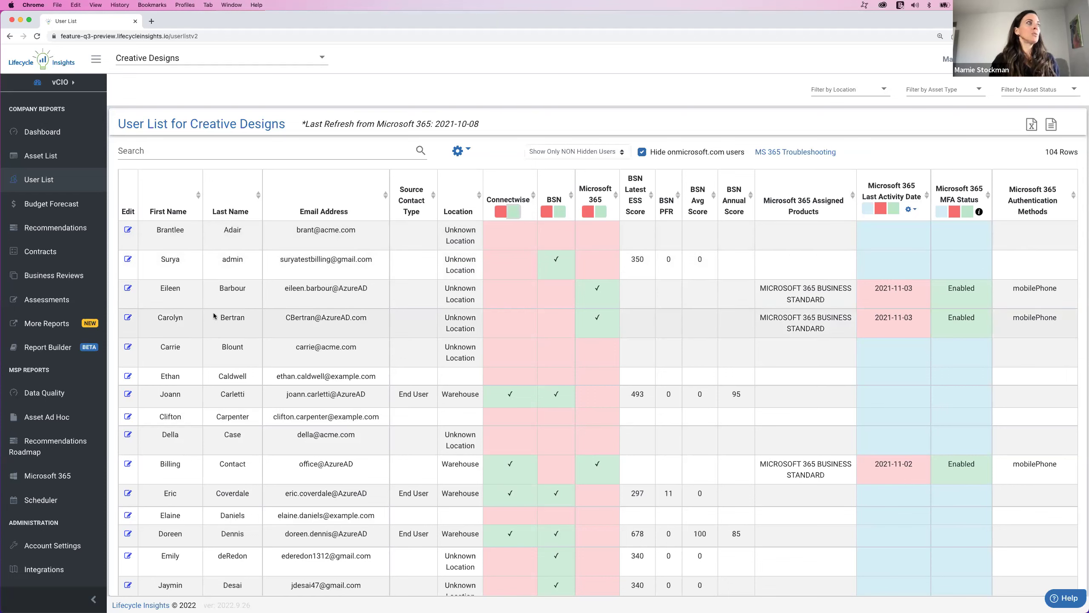
# Open the MS Secure Score report from More Reports, then go back and open Breach Secure Now.
pyautogui.click(57, 326)
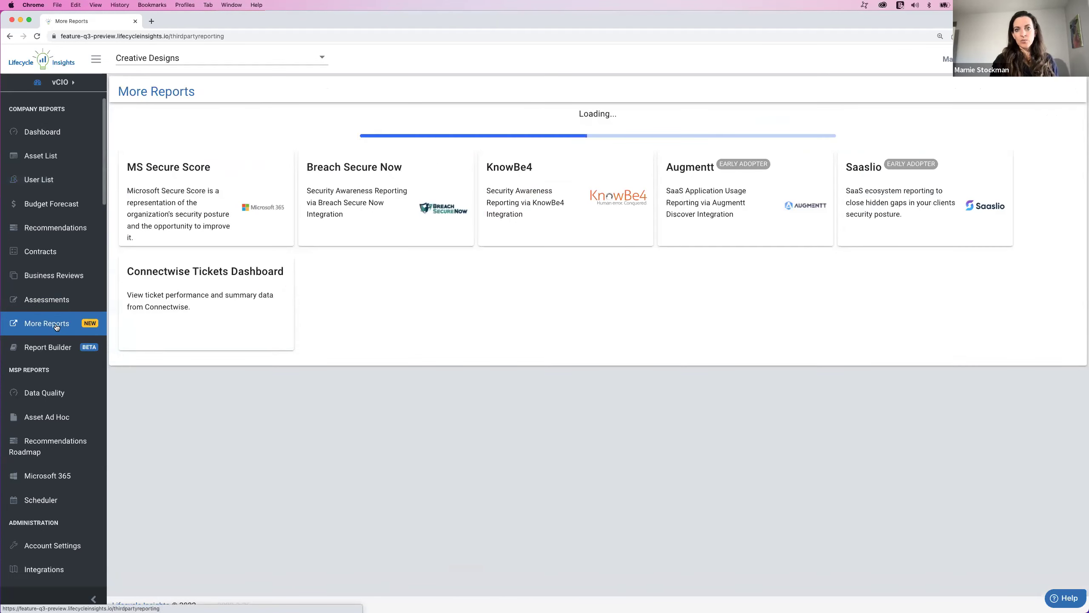
pyautogui.click(187, 162)
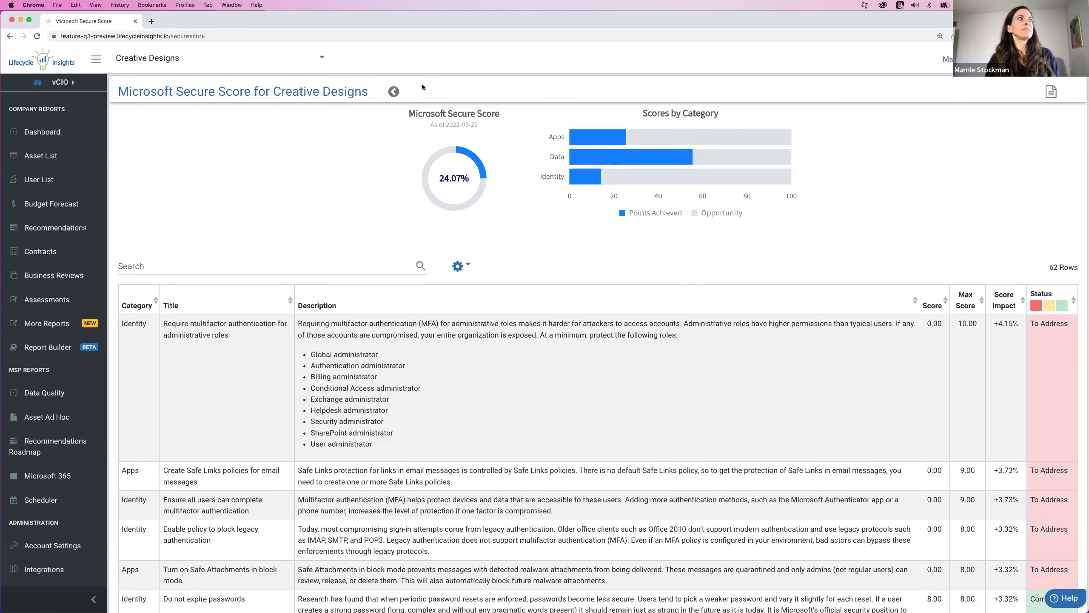
pyautogui.click(392, 92)
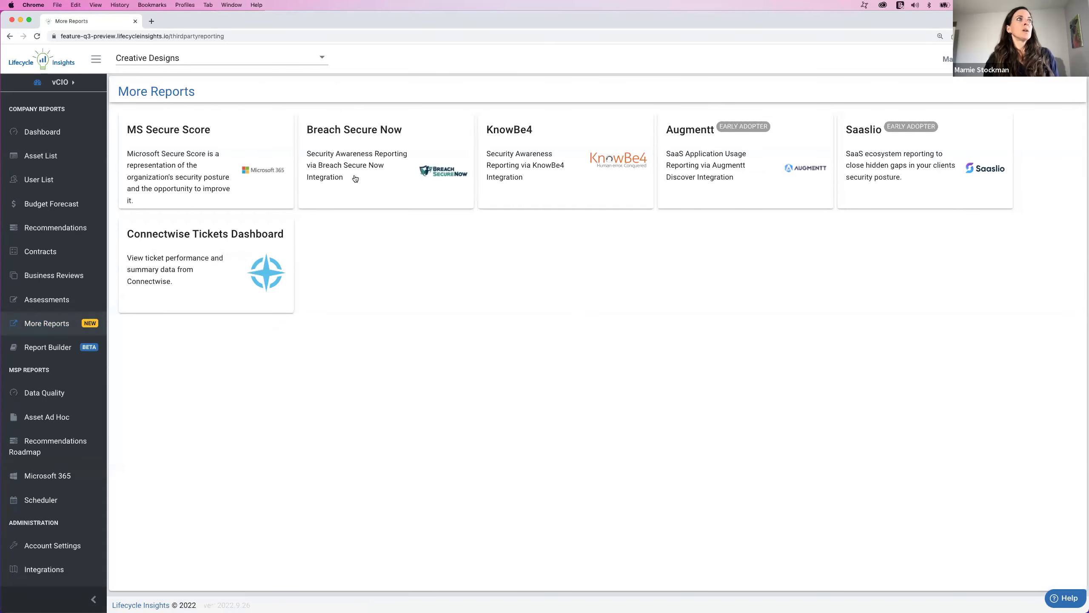
pyautogui.click(355, 174)
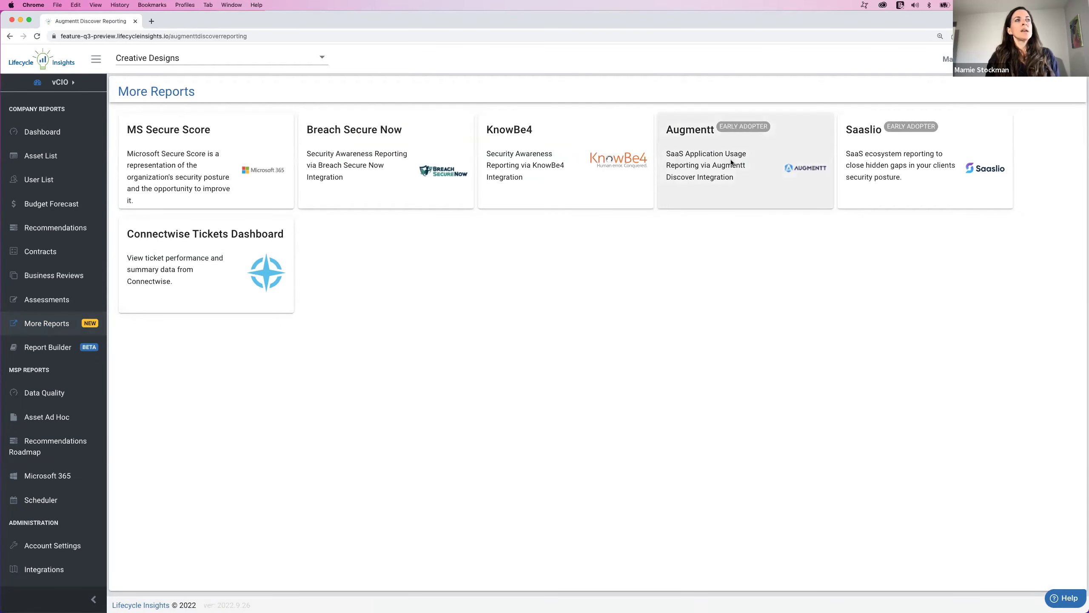
# Open the Augmentt SaaS usage report, view User Detail, then return to App Summary.
pyautogui.click(730, 161)
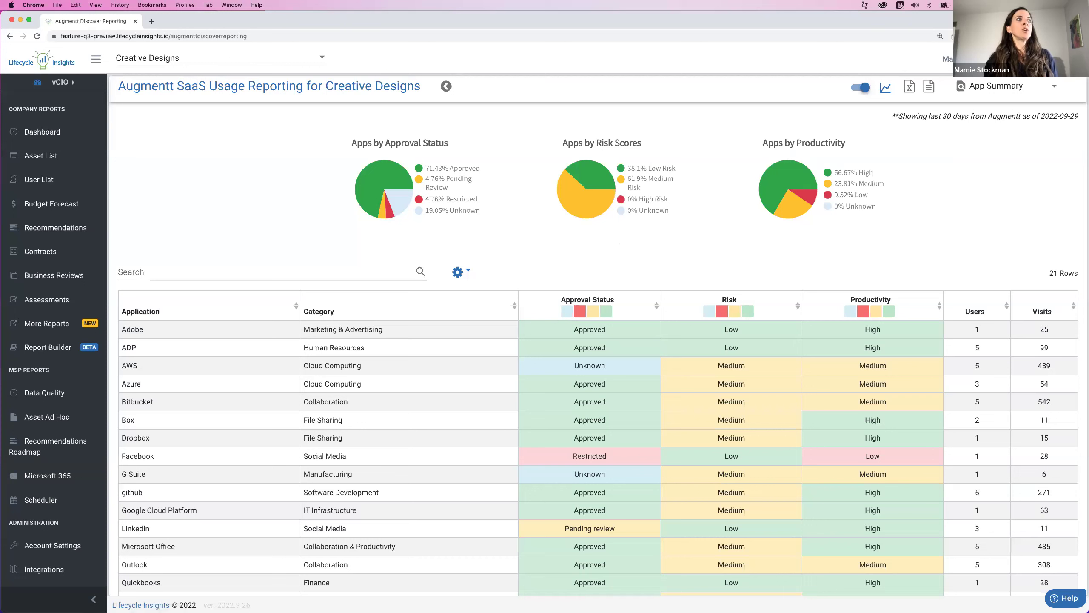
pyautogui.click(1021, 90)
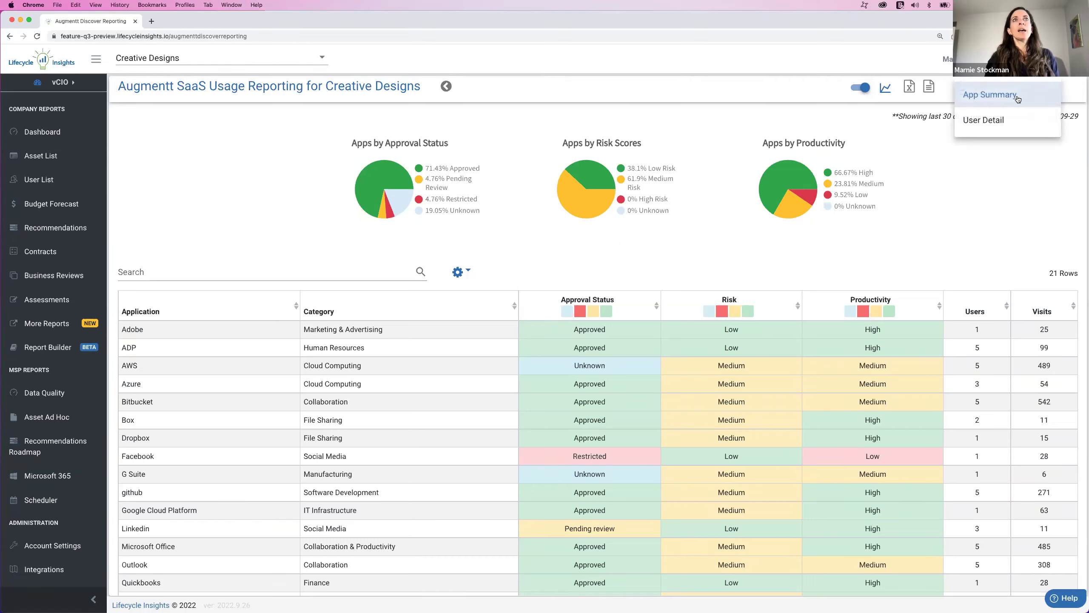
pyautogui.click(1004, 119)
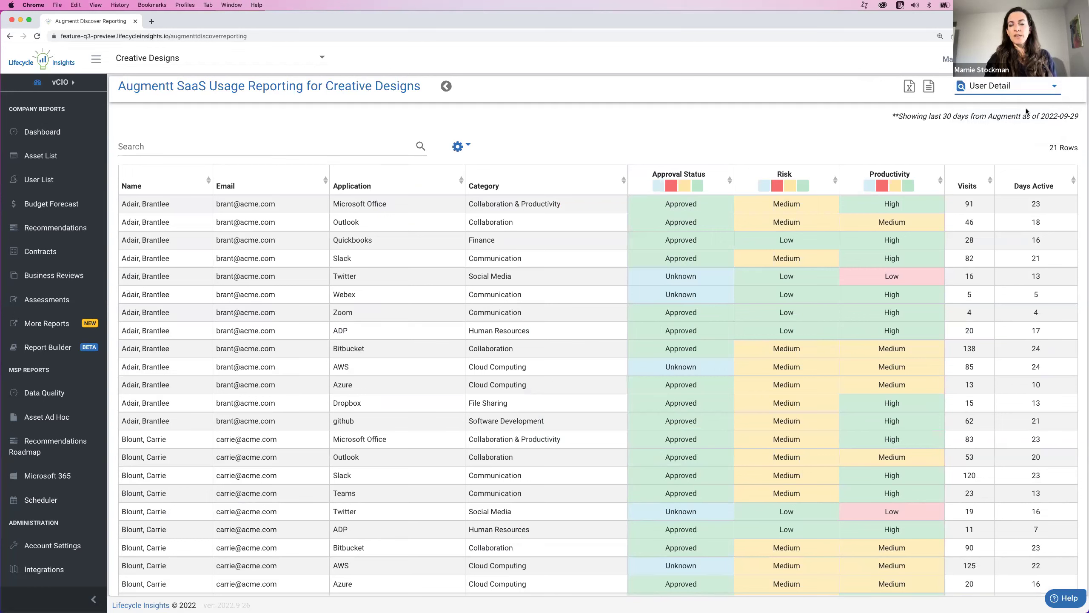
pyautogui.click(1021, 87)
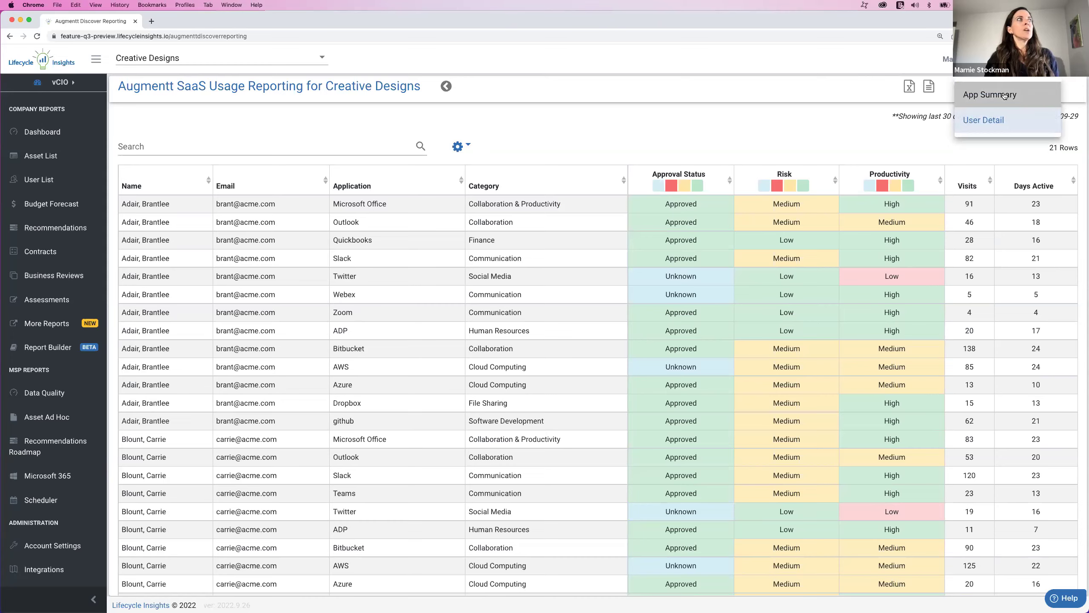
pyautogui.click(1004, 95)
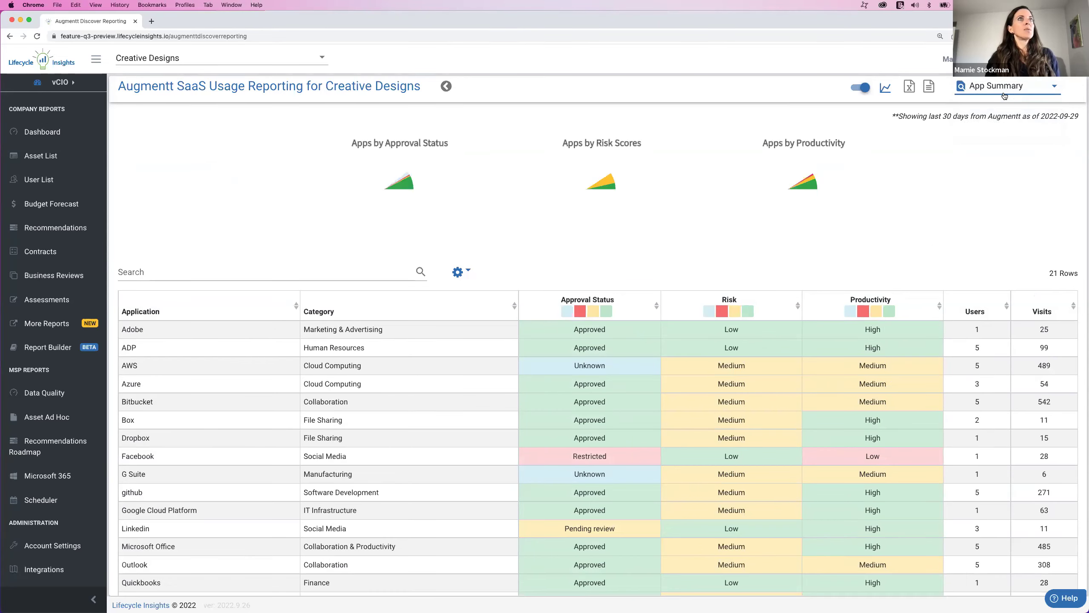
# Go back to More Reports and open the Connectwise Tickets Dashboard showing 1500 open tickets.
pyautogui.click(446, 88)
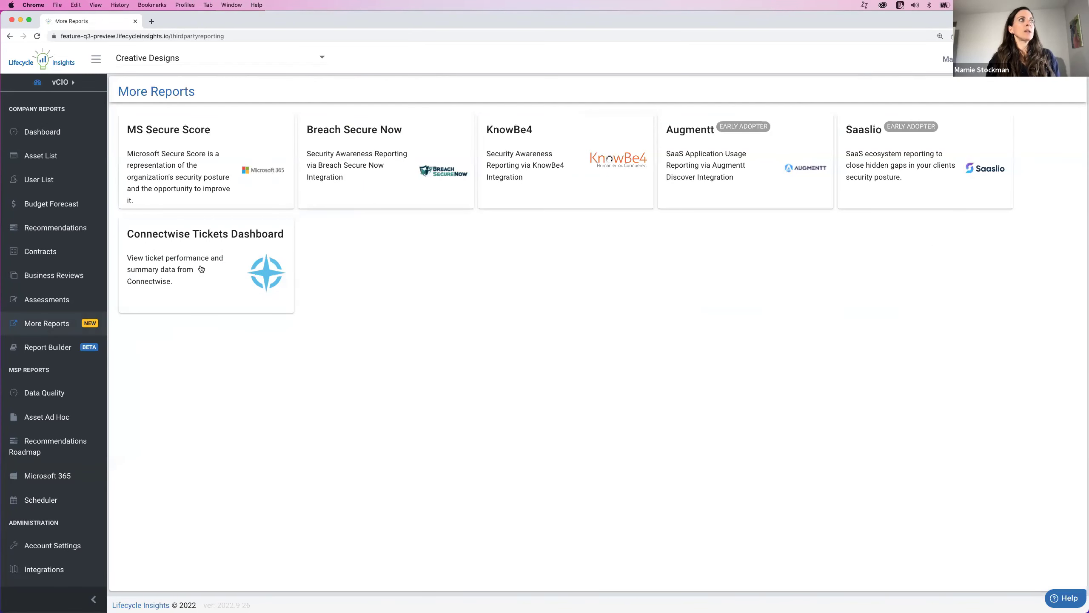
pyautogui.click(201, 268)
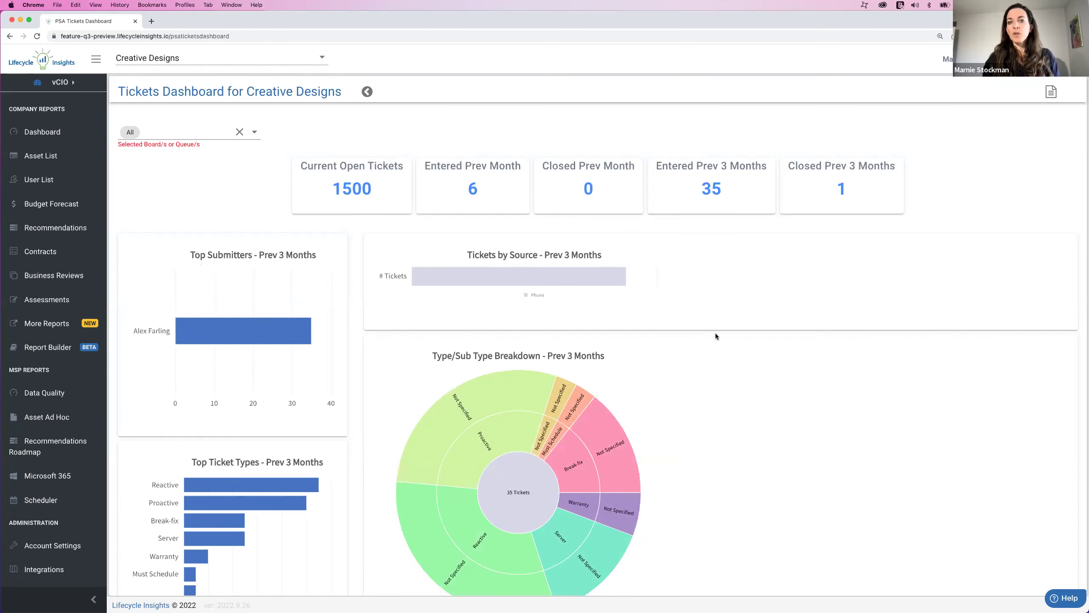
pyautogui.scroll(-1, 715, 336)
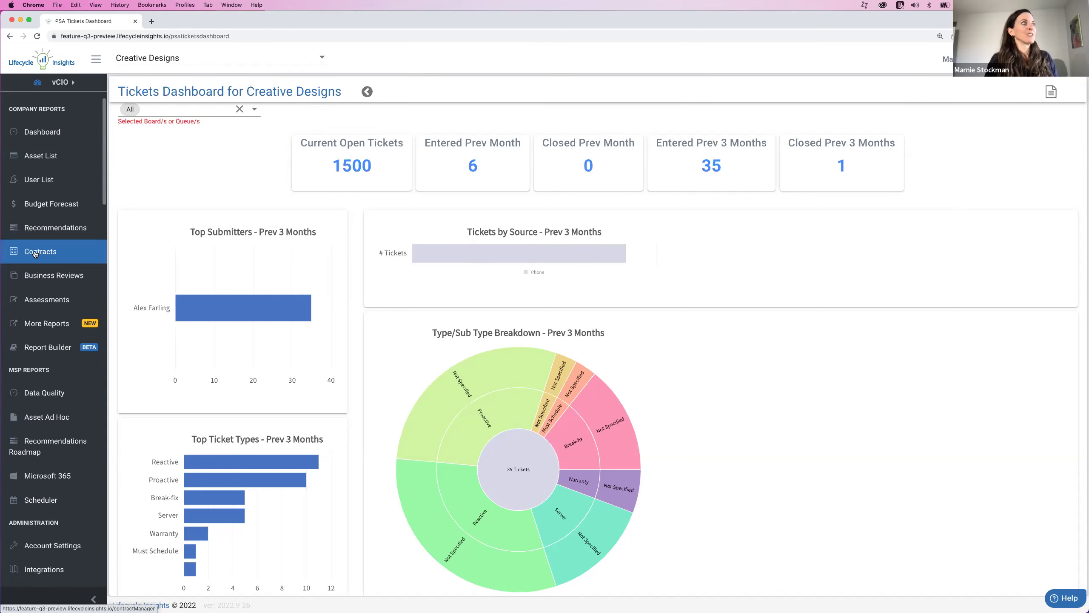
# Open the Creative Designs Contracts list from the sidebar.
pyautogui.click(36, 253)
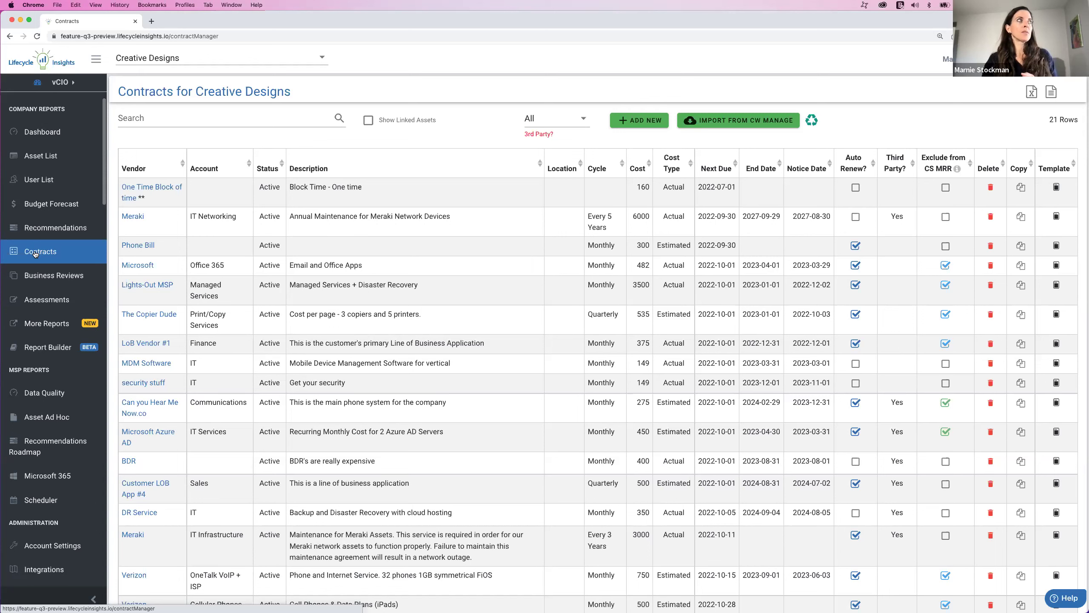
# Open Budget Forecast, expand and collapse Workstation, and view the Reporting Period choices in Reporting Options.
pyautogui.click(45, 204)
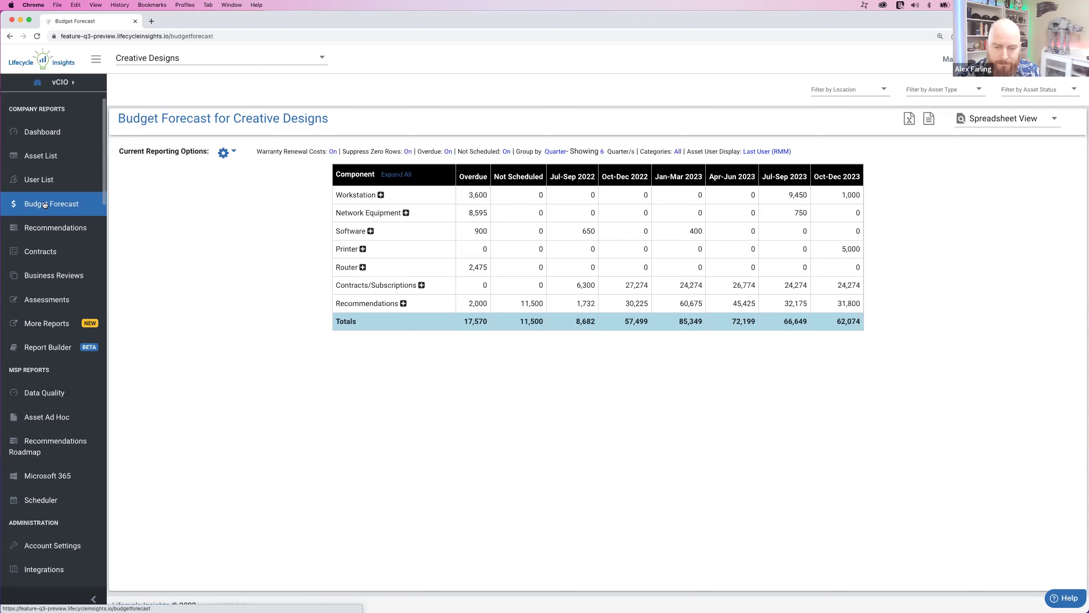
pyautogui.click(381, 195)
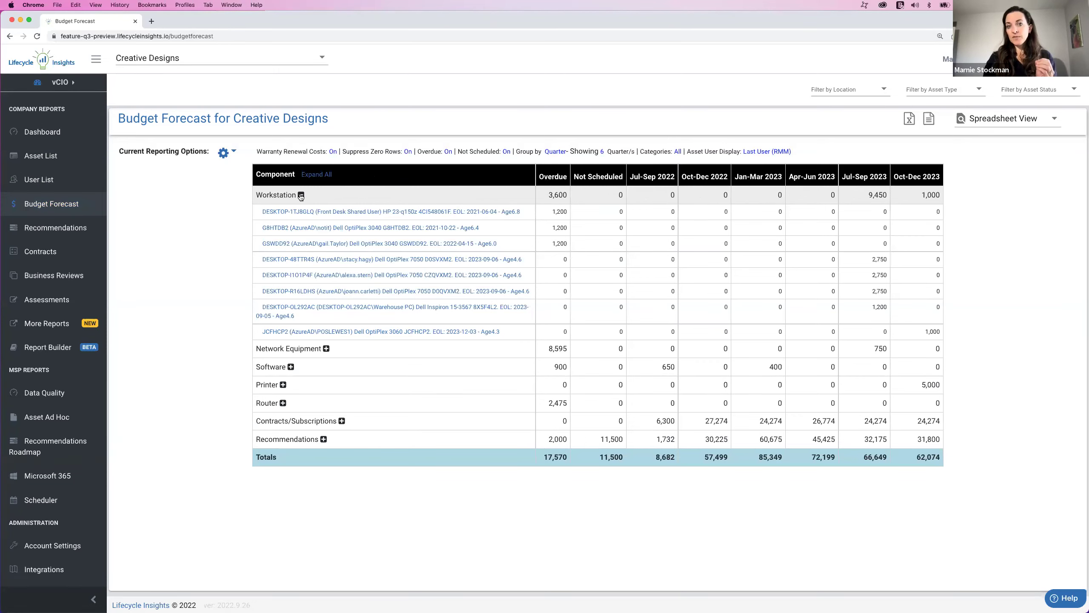
pyautogui.click(301, 196)
pyautogui.click(223, 153)
pyautogui.click(246, 180)
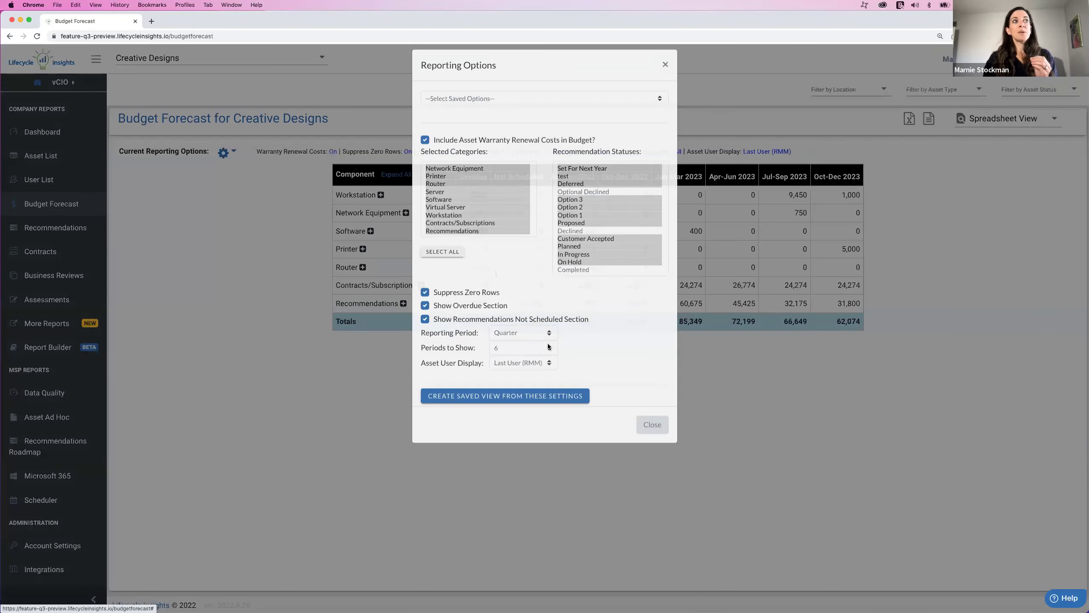
pyautogui.click(547, 343)
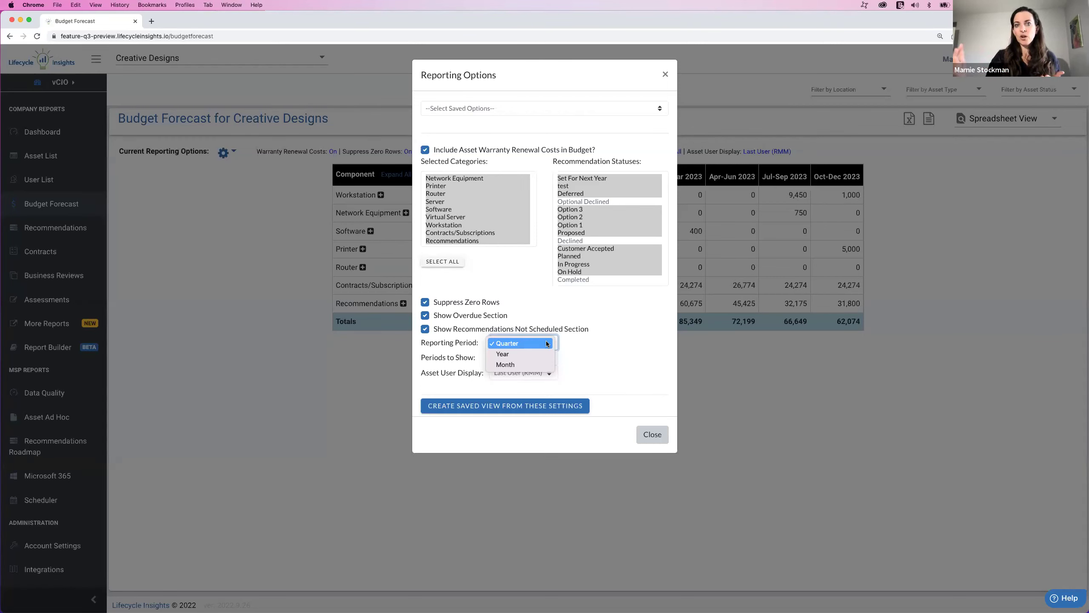
# Leave the Reporting Period on Quarter and close Reporting Options to show the six-quarter forecast.
pyautogui.click(665, 75)
pyautogui.click(665, 75)
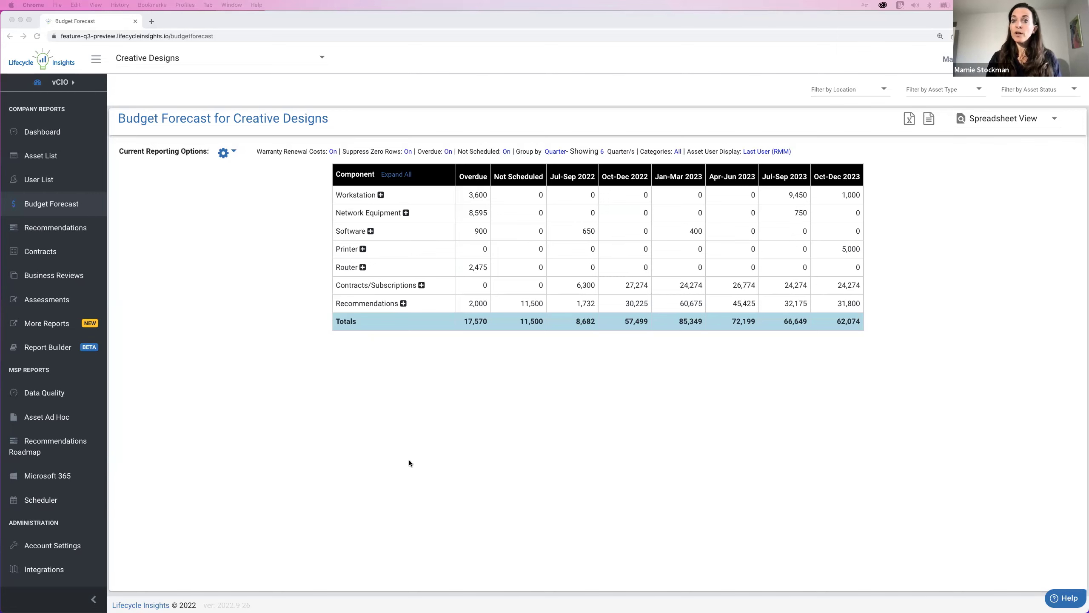
# Go to Assessments in the sidebar to bring up the Creative Designs Assessments Menu.
pyautogui.click(43, 303)
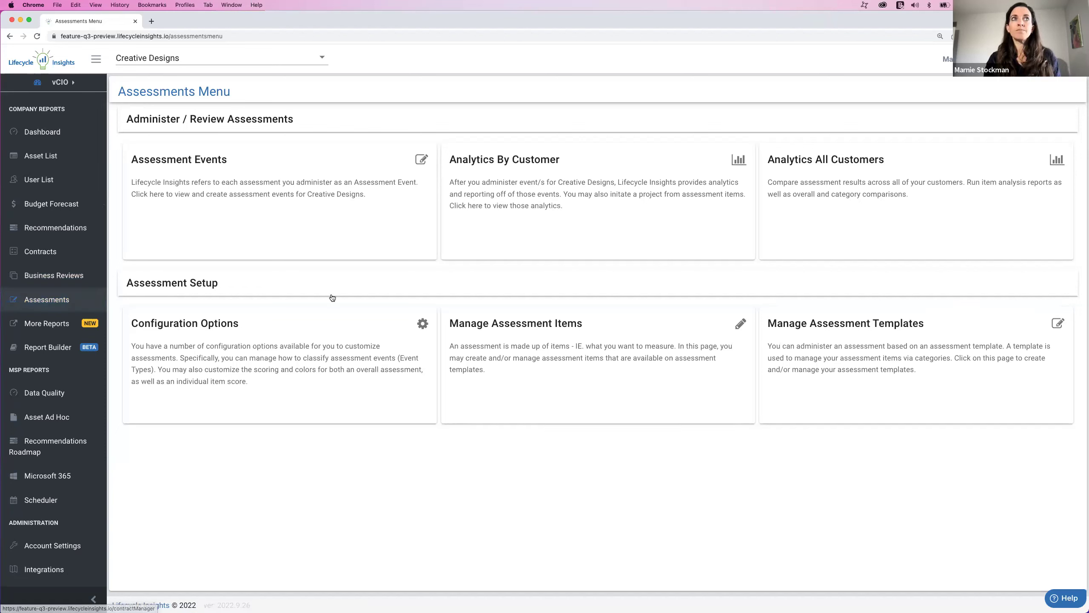
# Open Assessment Templates and scroll through the 40 templates owned by LCI Demo.
pyautogui.click(852, 353)
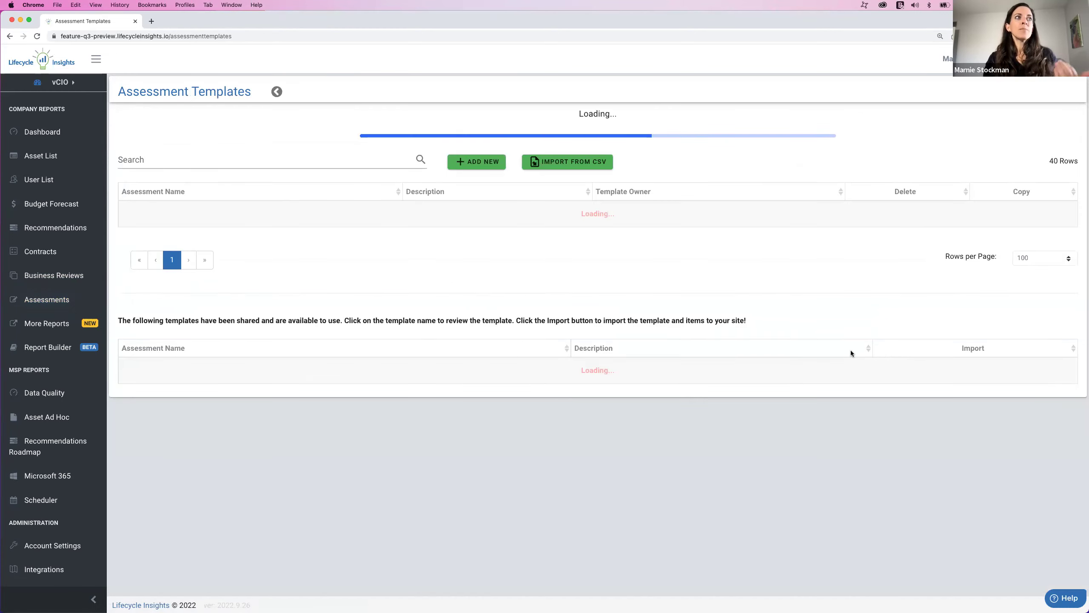
pyautogui.scroll(-20, 776, 430)
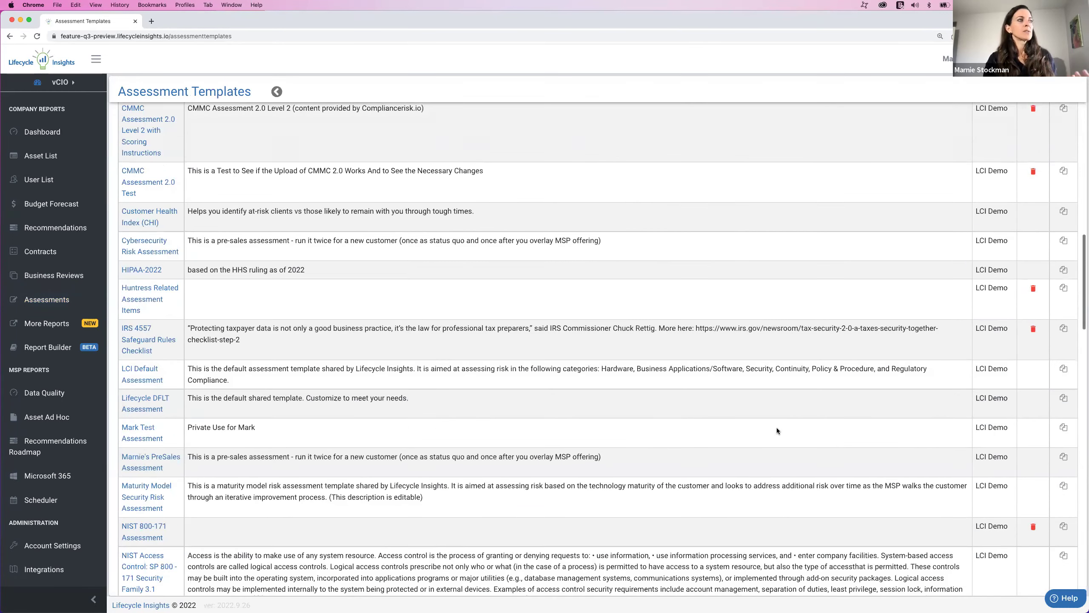
pyautogui.scroll(-5, 776, 427)
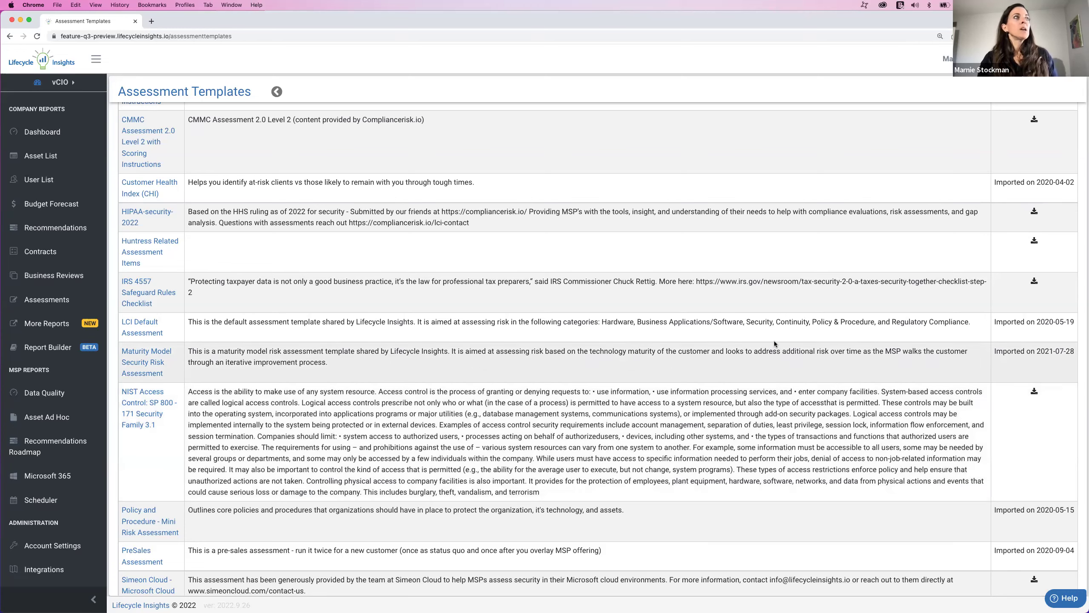
pyautogui.scroll(5, 719, 364)
pyautogui.scroll(4, 719, 363)
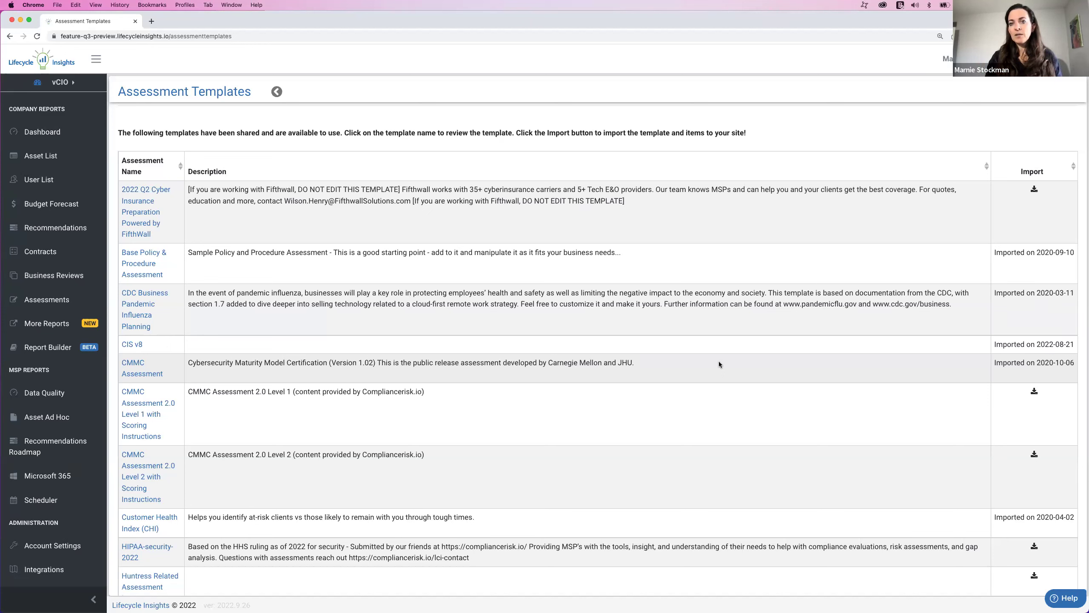
pyautogui.scroll(-5, 719, 364)
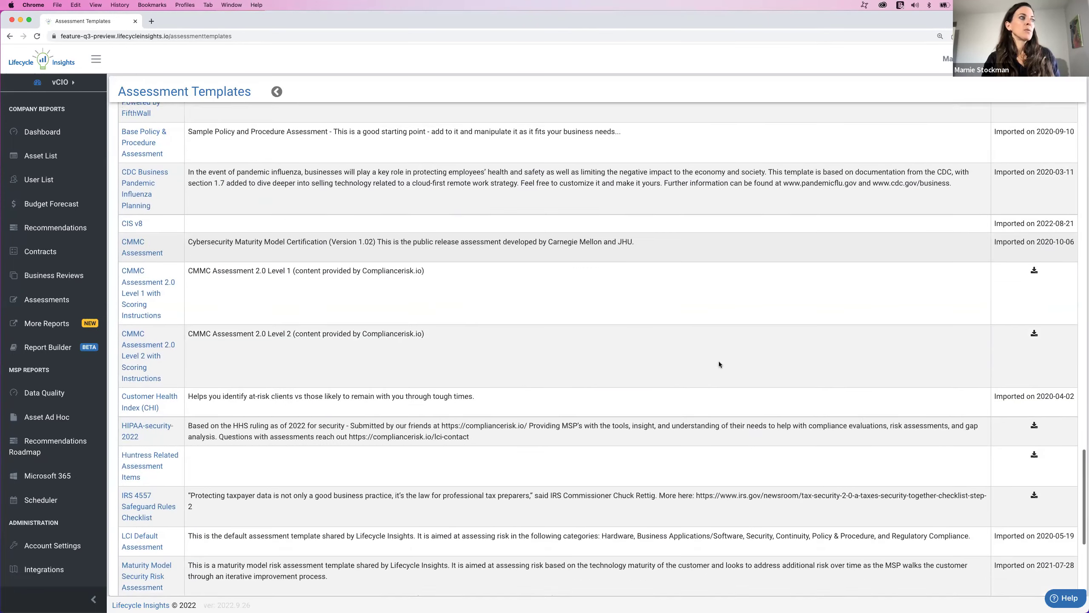
pyautogui.scroll(-1, 719, 365)
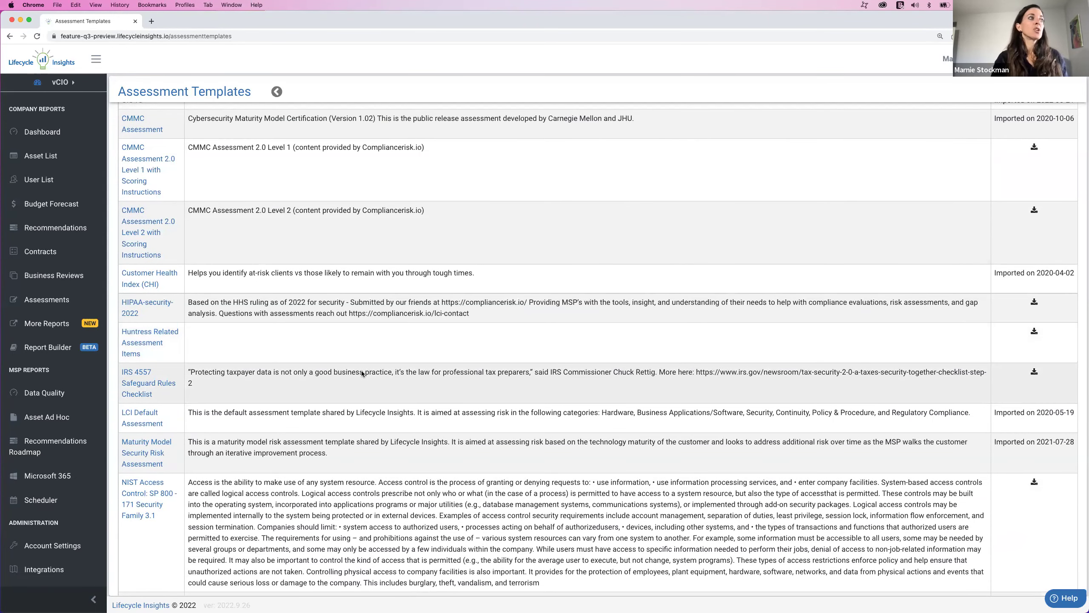
pyautogui.scroll(15, 726, 243)
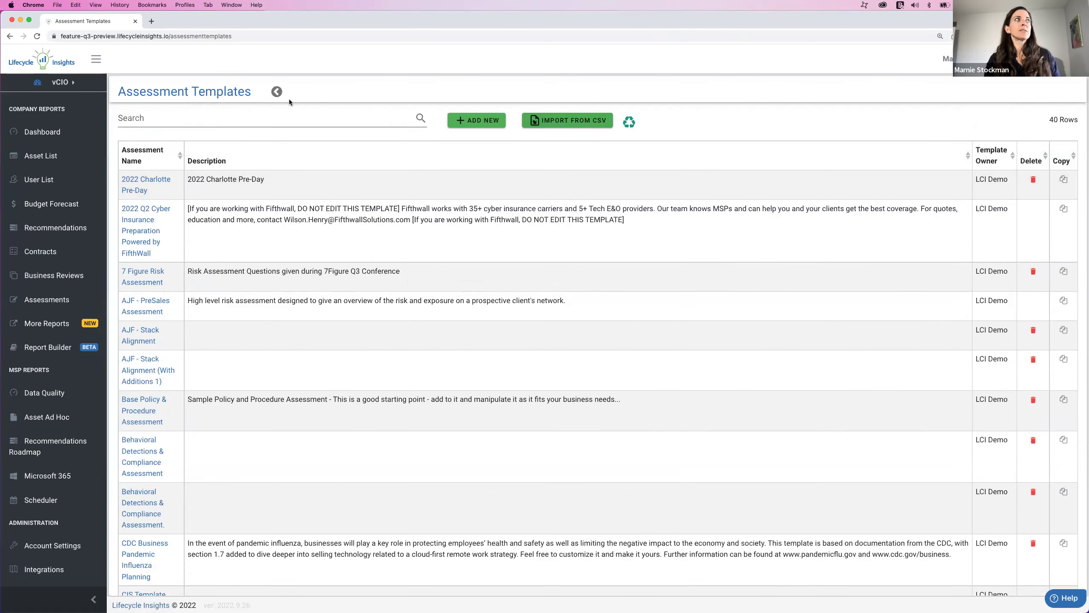
# Return to the Assessments Menu and open the 2022-08-17 Prospecting LCI Default Assessment event.
pyautogui.click(276, 91)
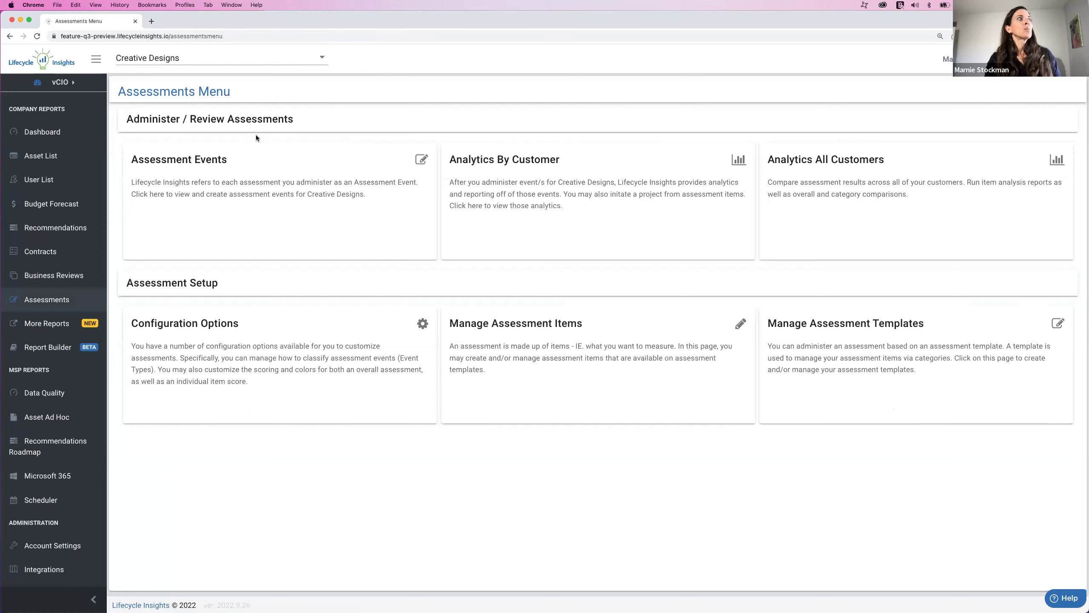
pyautogui.click(238, 193)
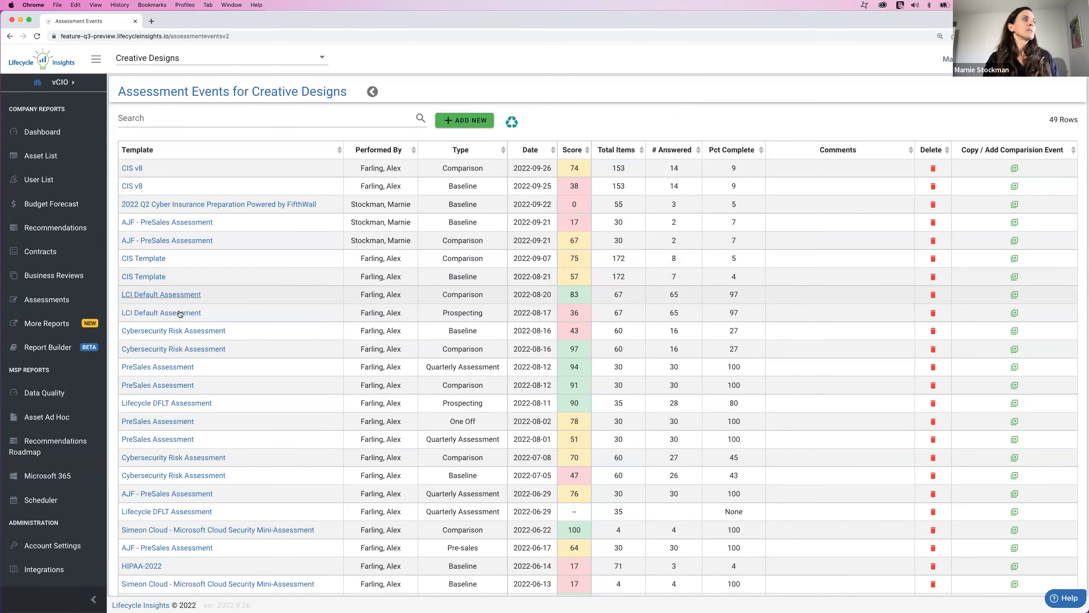
pyautogui.click(181, 313)
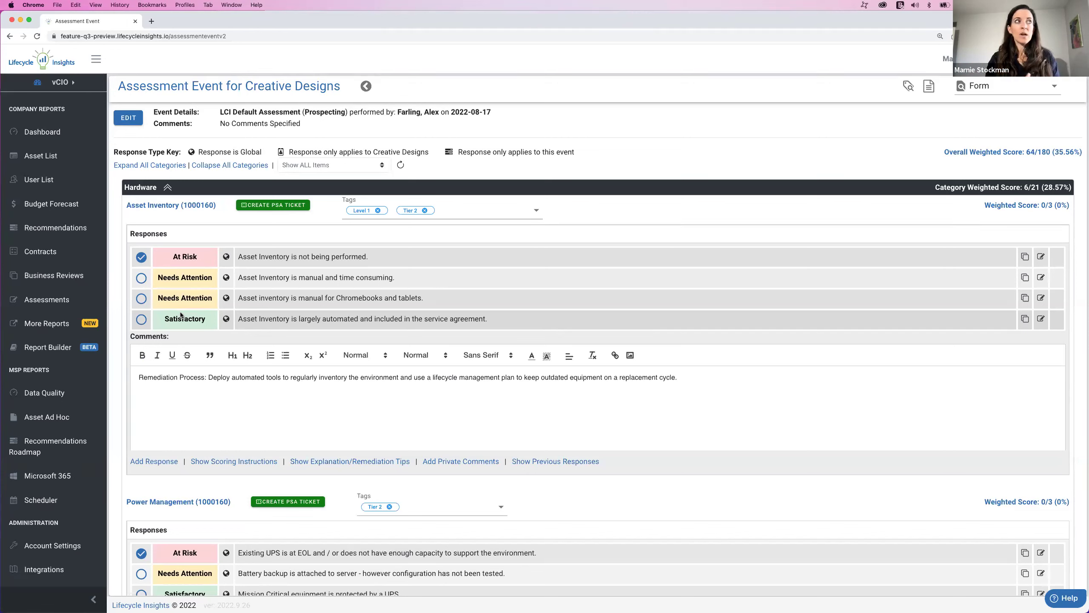
pyautogui.click(141, 277)
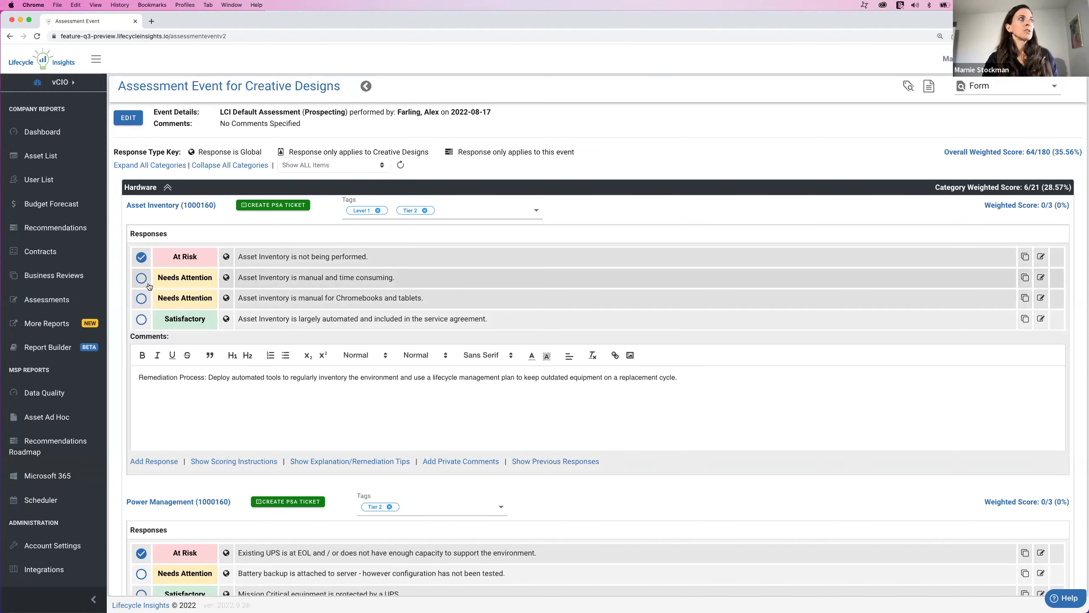
pyautogui.click(142, 257)
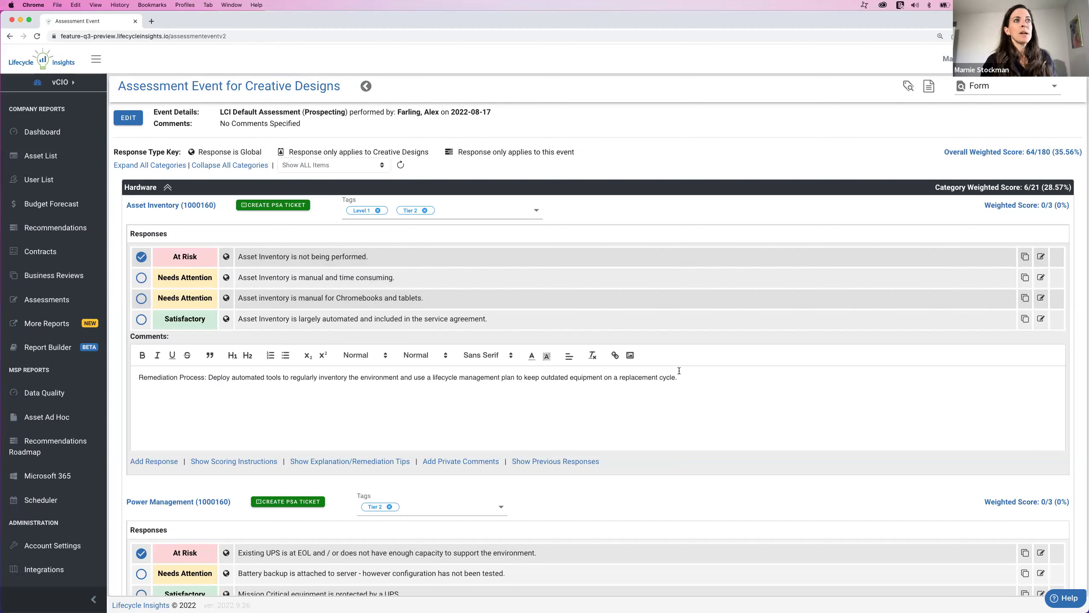
pyautogui.moveTo(679, 370); pyautogui.dragTo(165, 370)
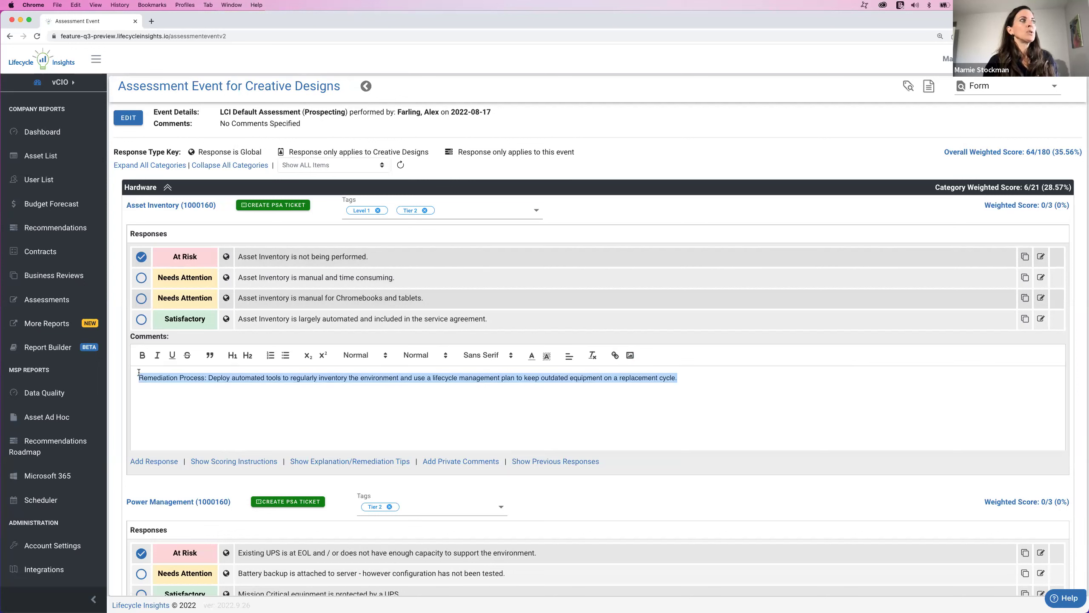
pyautogui.click(158, 395)
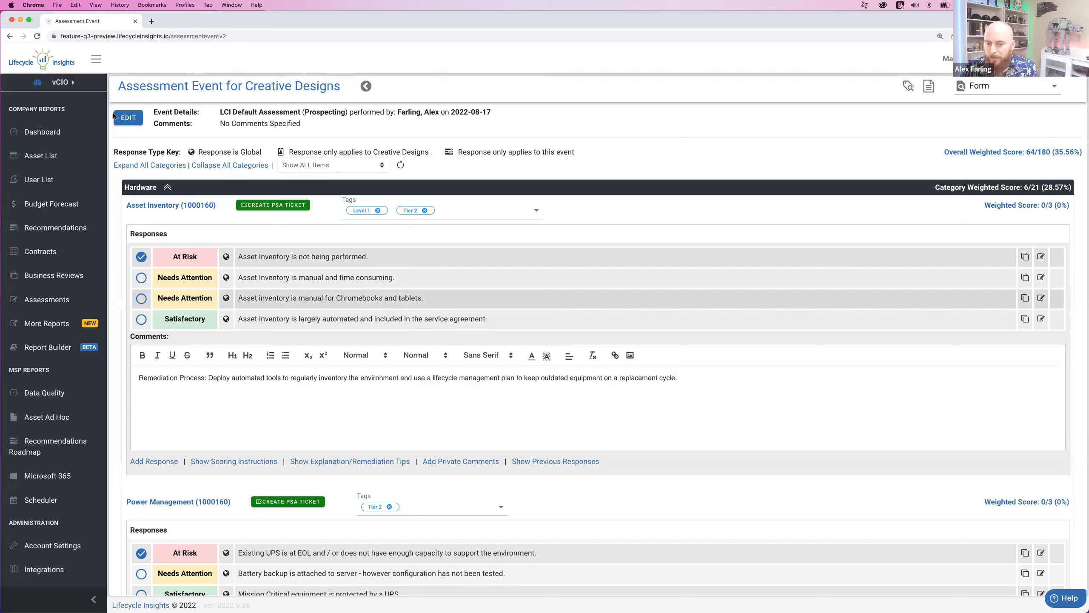
# Load lifecycleinsights.io/pricing in a new browser tab via the 'lif' address suggestion.
pyautogui.click(150, 22)
pyautogui.write('lifec')
pyautogui.press('Return')
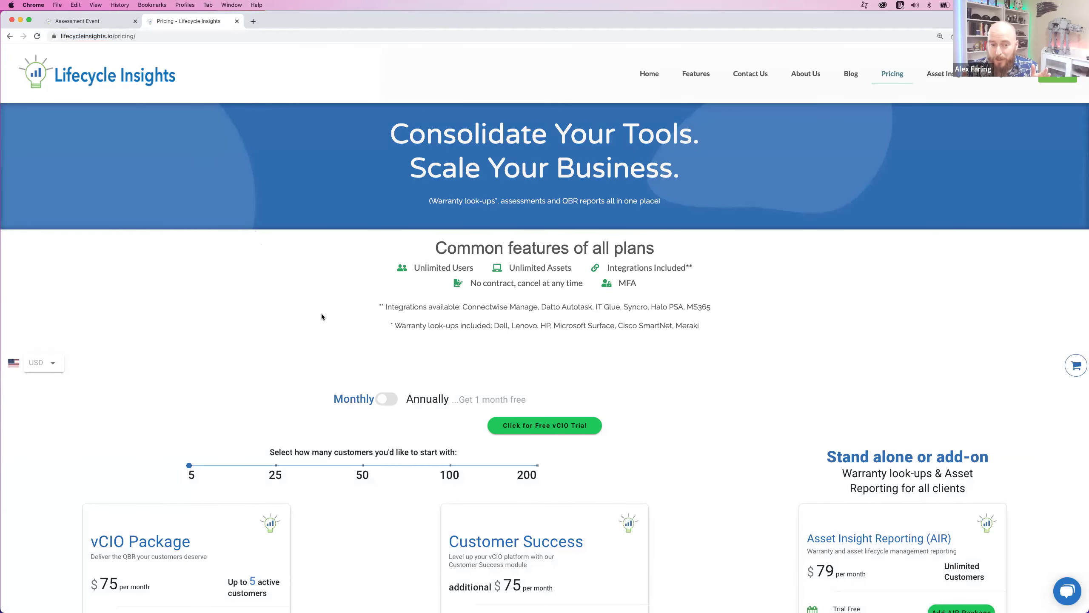
# Scroll the pricing page down to the vCIO, Customer Success and AIR plan cards.
pyautogui.scroll(-1, 322, 316)
pyautogui.scroll(-10, 322, 316)
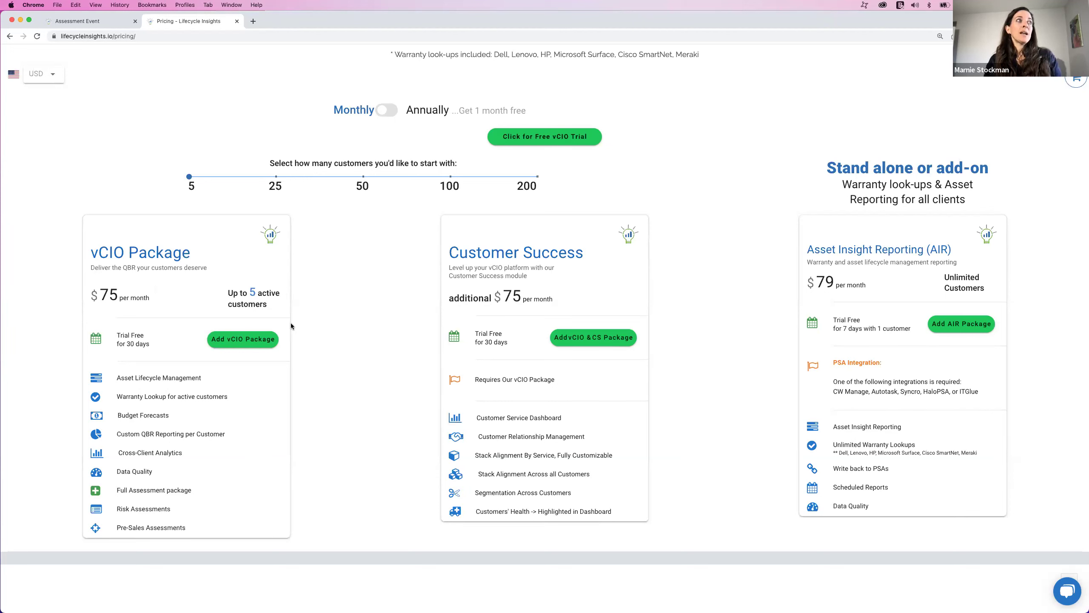
# Compare plan prices at 25, 50, 100 and 200 customers, then reset the slider to 5.
pyautogui.click(276, 177)
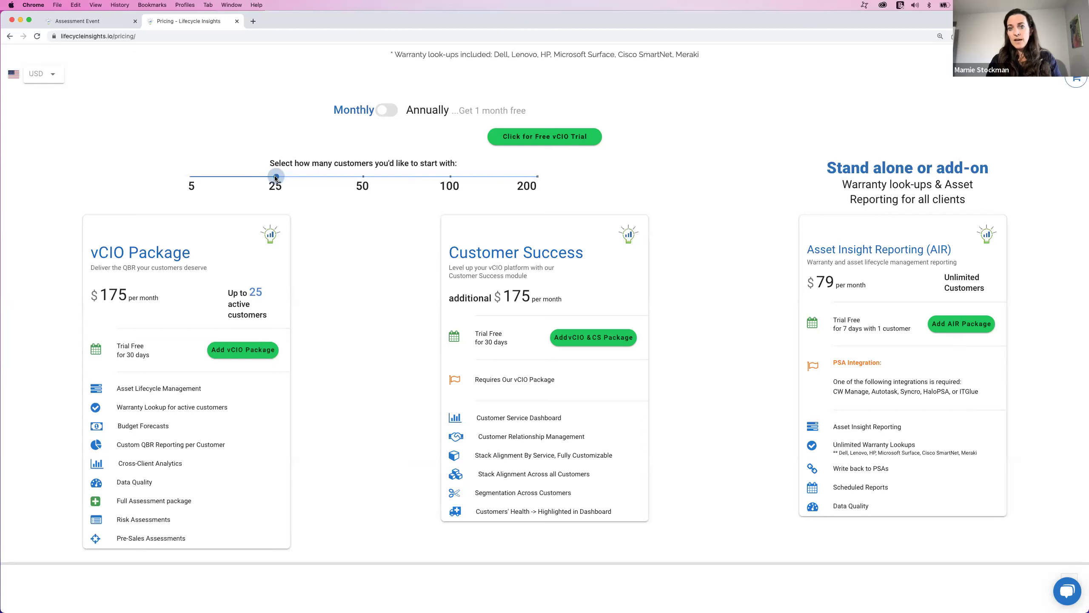
pyautogui.click(363, 176)
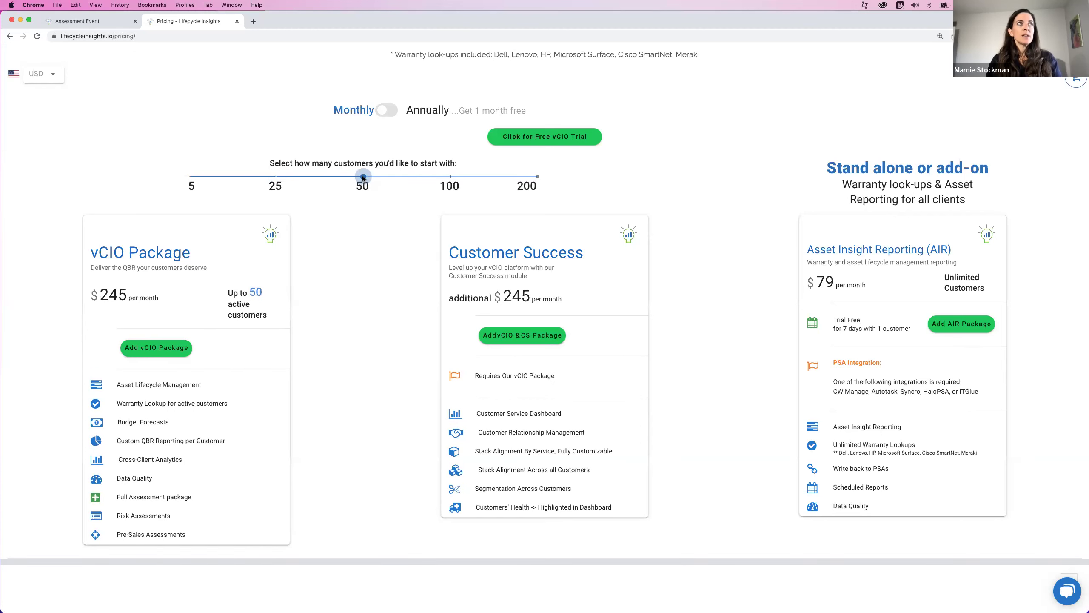
pyautogui.click(449, 177)
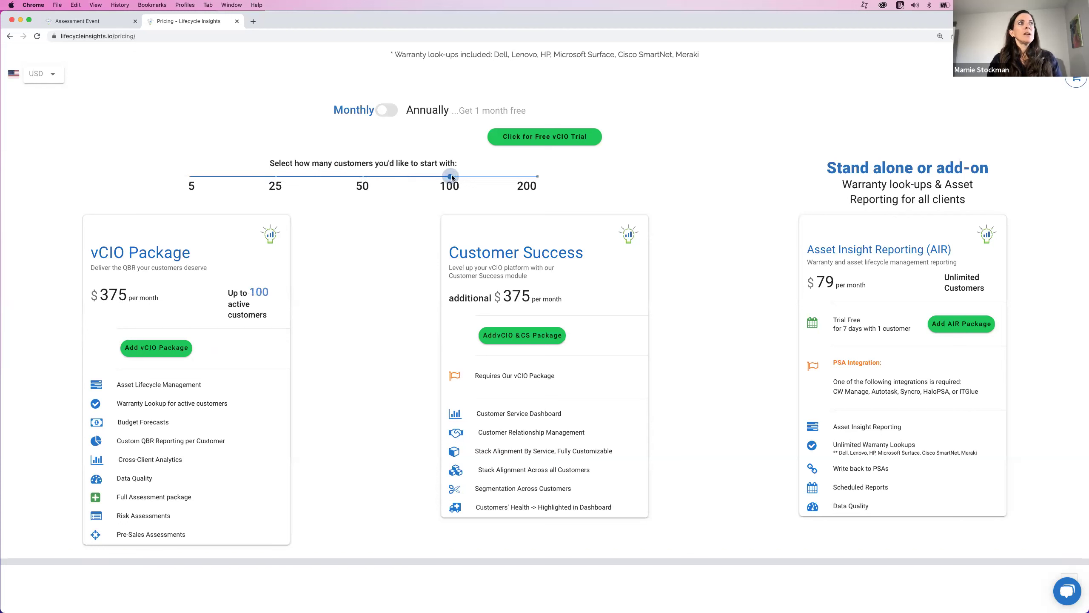
pyautogui.click(537, 177)
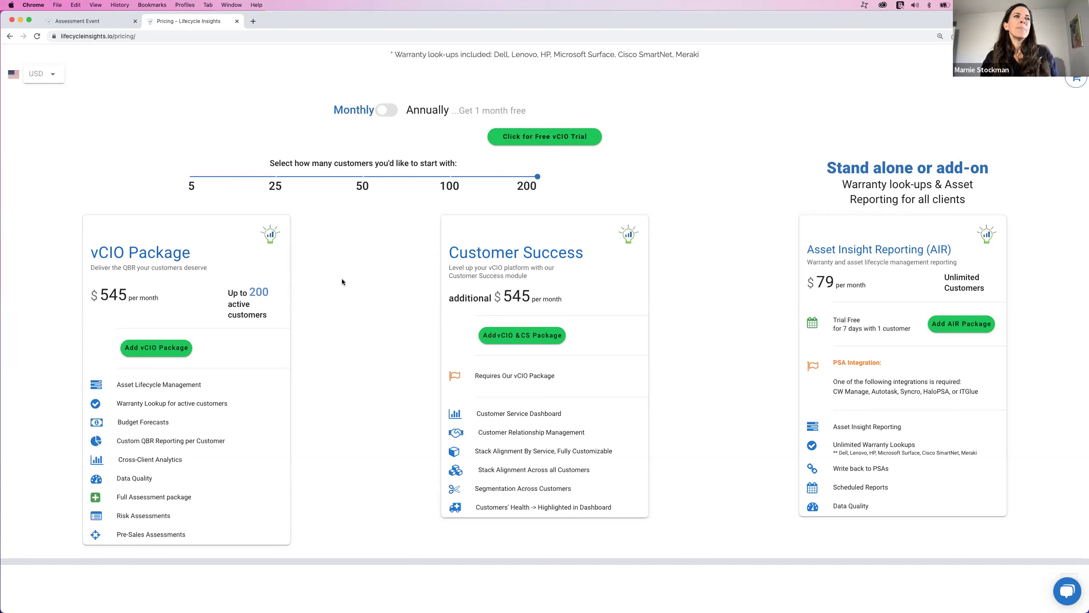
pyautogui.click(191, 177)
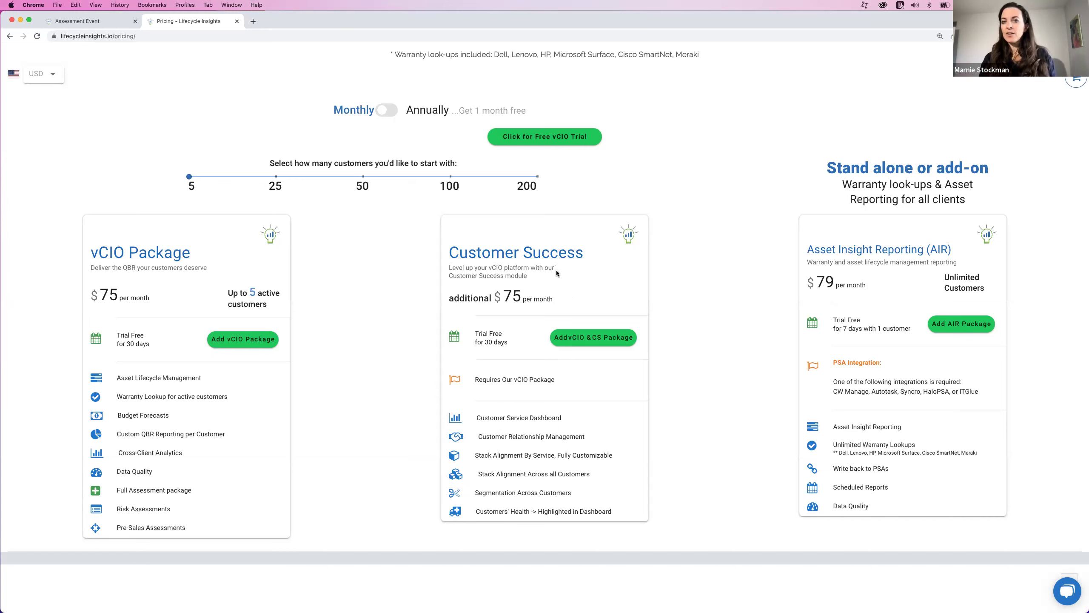
# Back on the assessment event tab, review Asset Inventory's previous responses and close them.
pyautogui.click(88, 21)
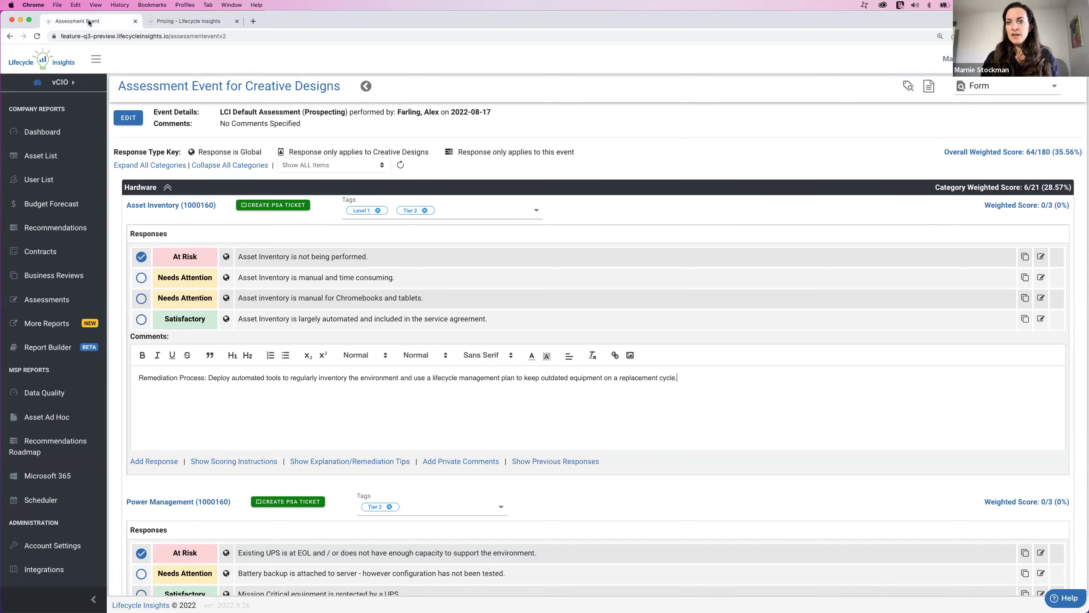
pyautogui.click(567, 461)
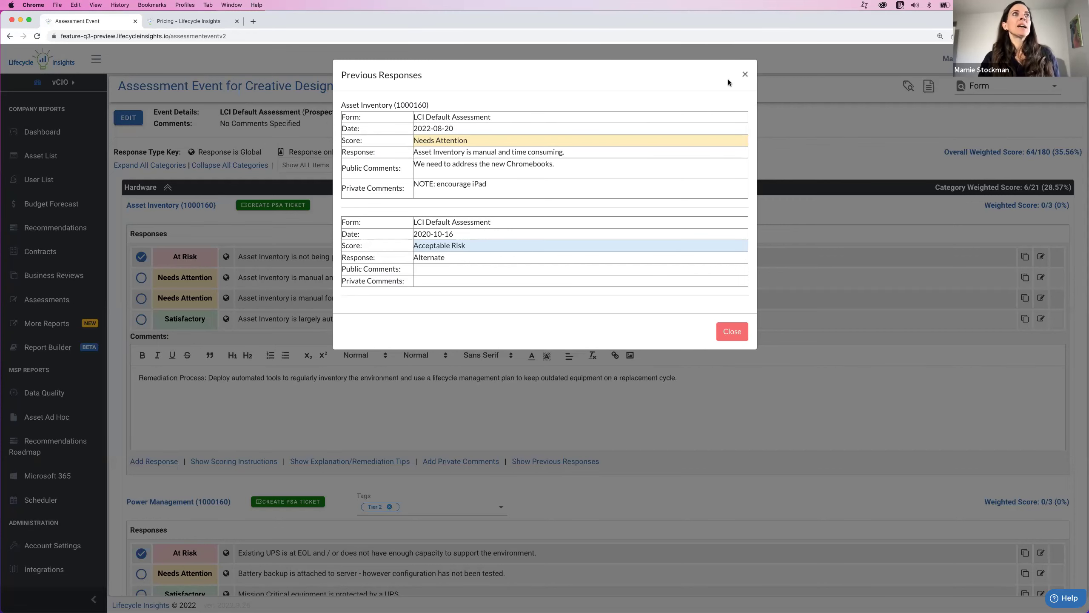
pyautogui.click(744, 73)
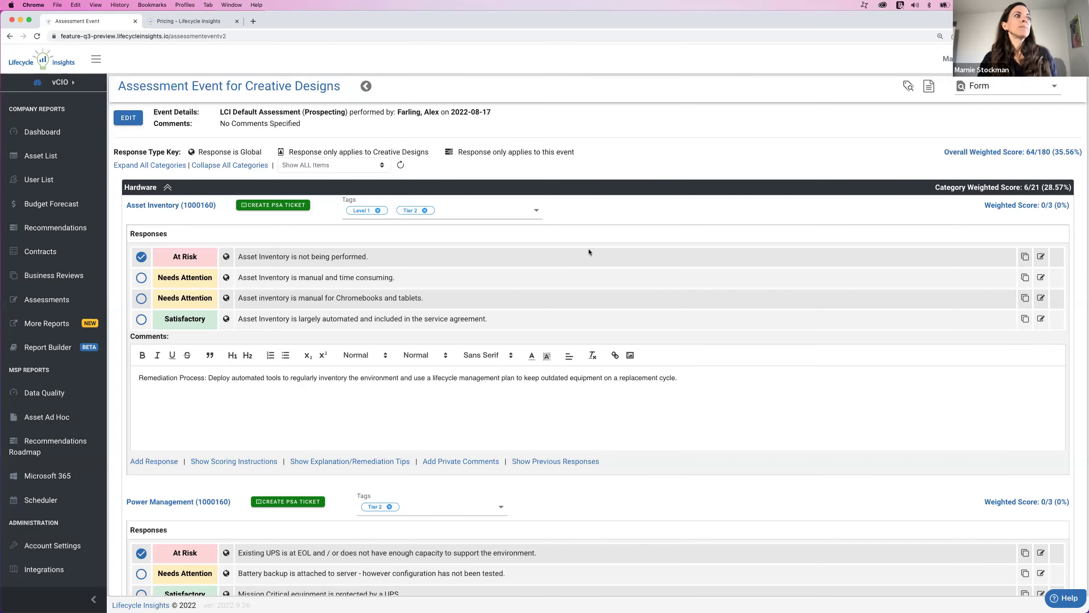
pyautogui.click(251, 462)
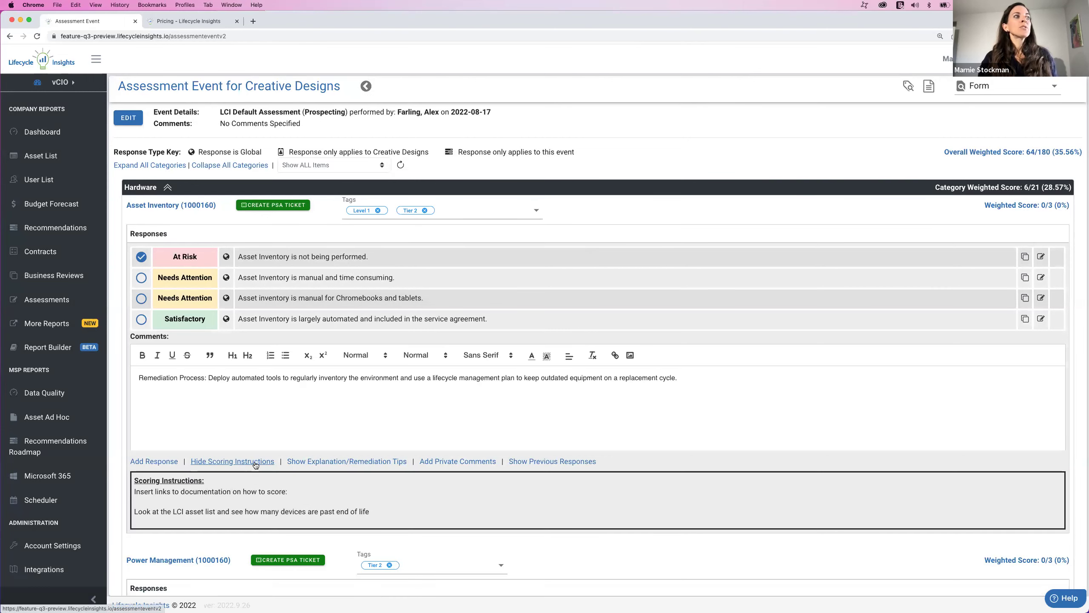
pyautogui.click(319, 461)
pyautogui.scroll(-3, 407, 494)
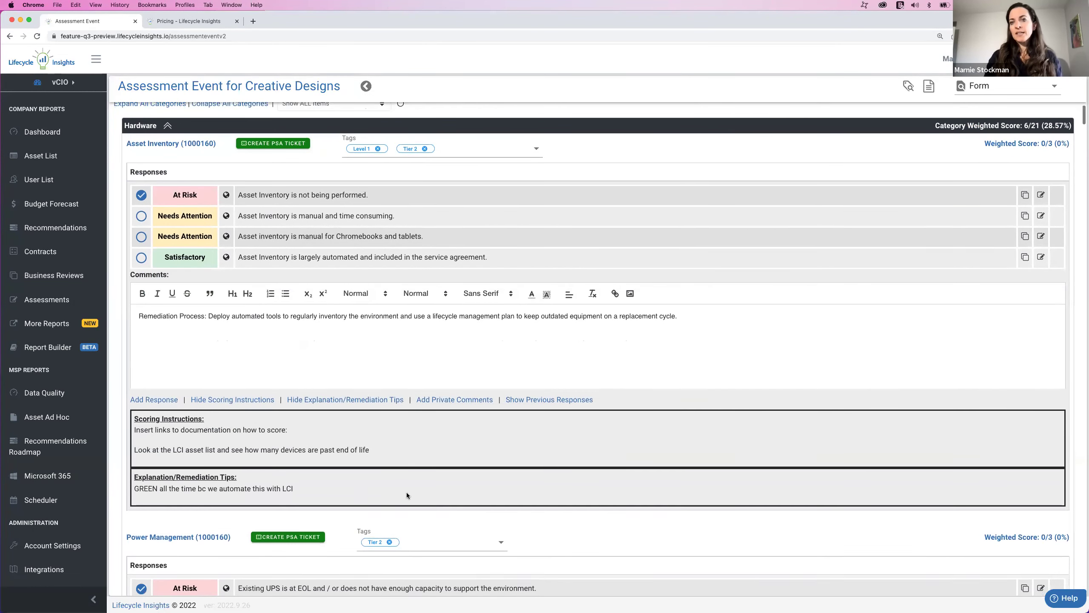
pyautogui.scroll(-1, 407, 493)
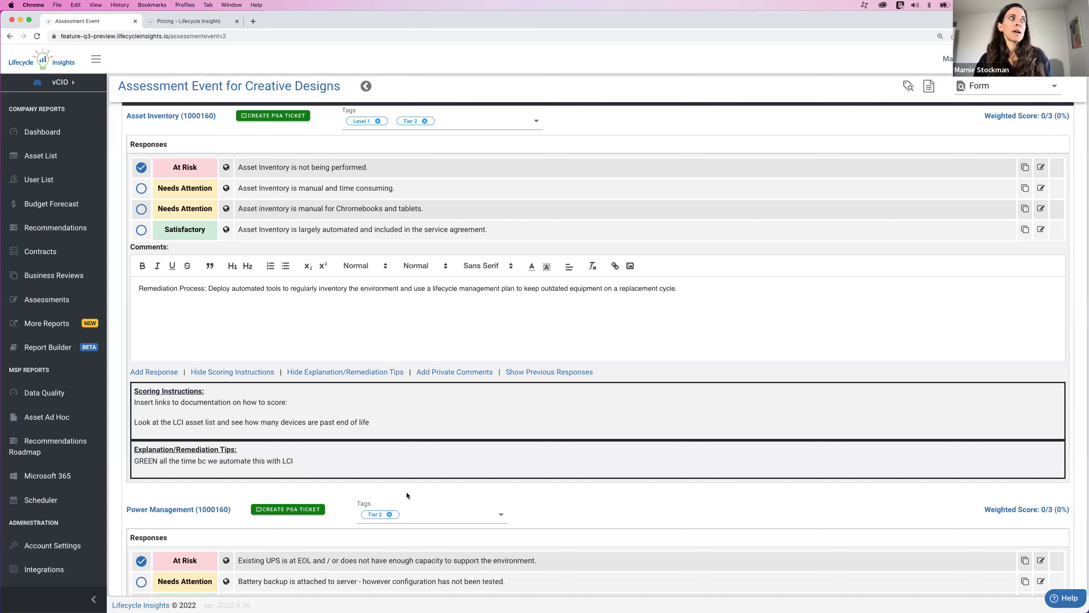
pyautogui.scroll(3, 407, 492)
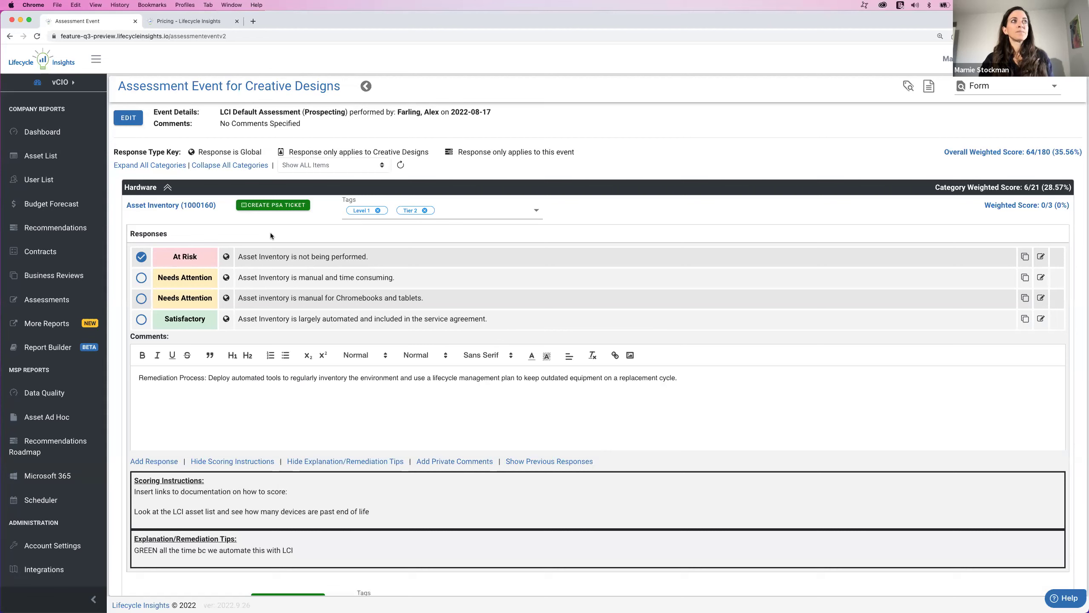
# Switch the Creative Designs assessment view to the Summary report.
pyautogui.click(979, 86)
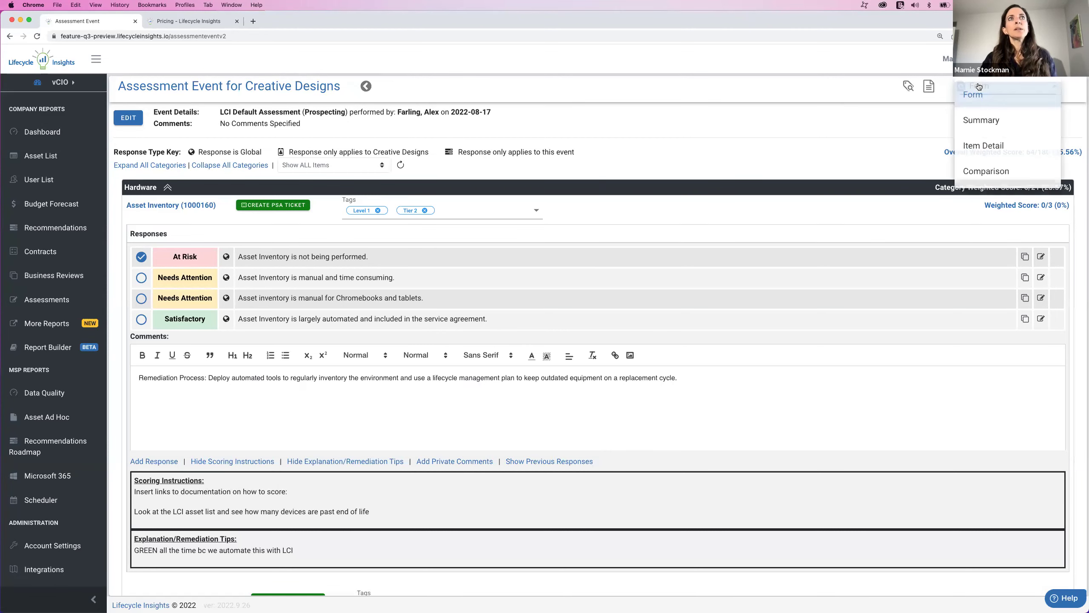
pyautogui.click(978, 121)
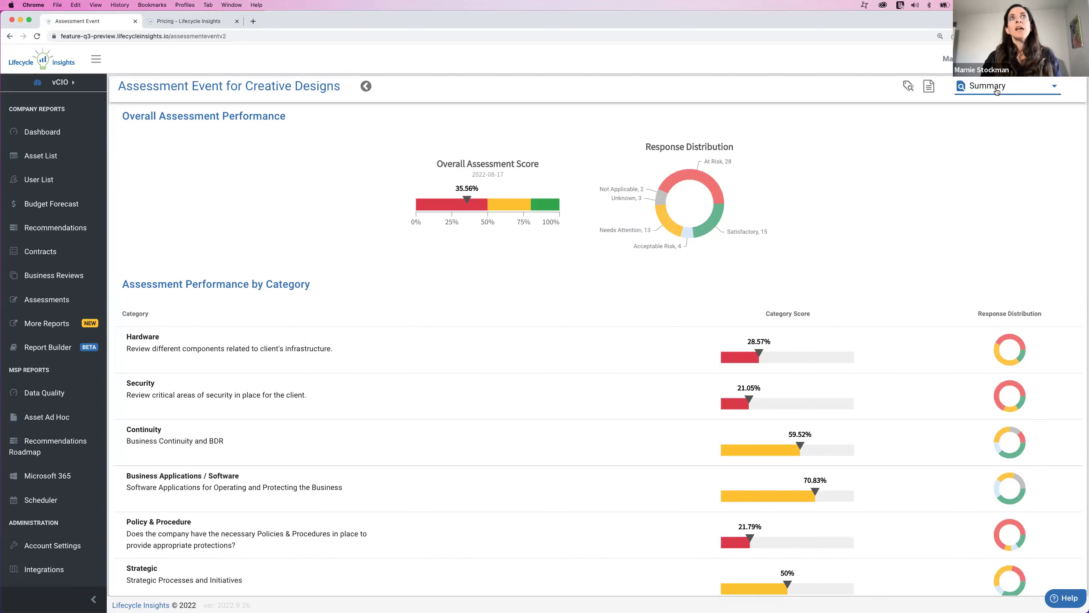
# Show the Comparison report with Column 1 set to 2022-08-17 and Column 2 to 2022-08-20.
pyautogui.click(997, 90)
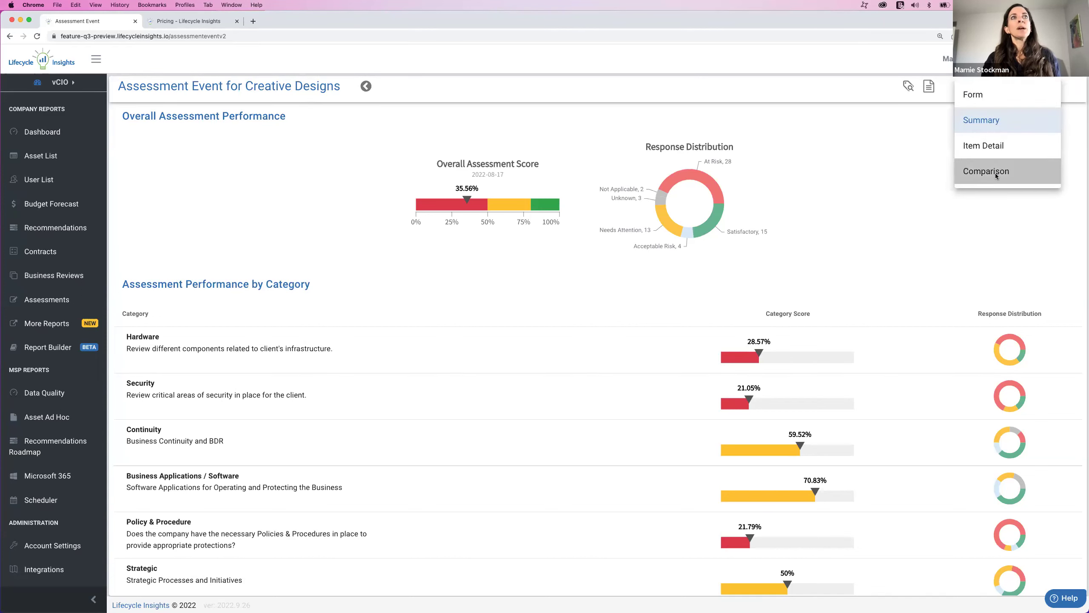
pyautogui.click(996, 173)
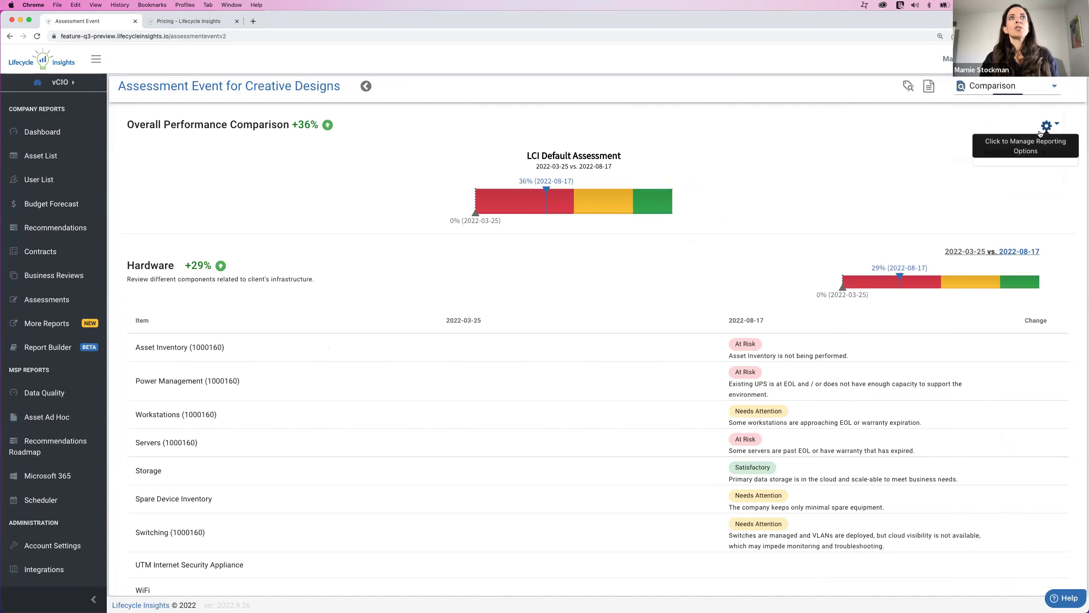
pyautogui.click(1046, 126)
pyautogui.click(1000, 160)
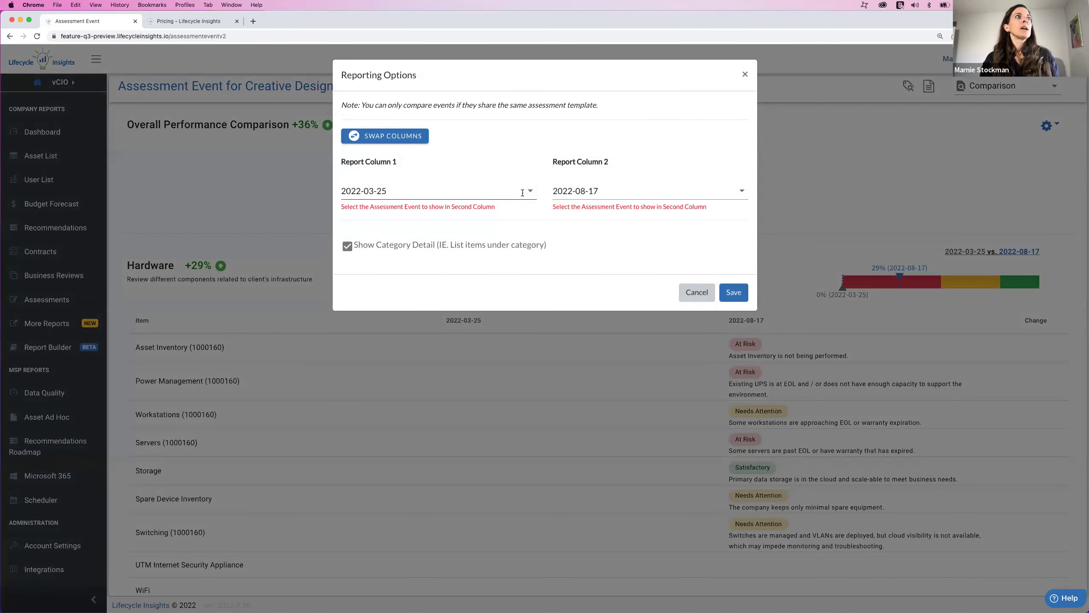
pyautogui.click(526, 191)
pyautogui.click(412, 225)
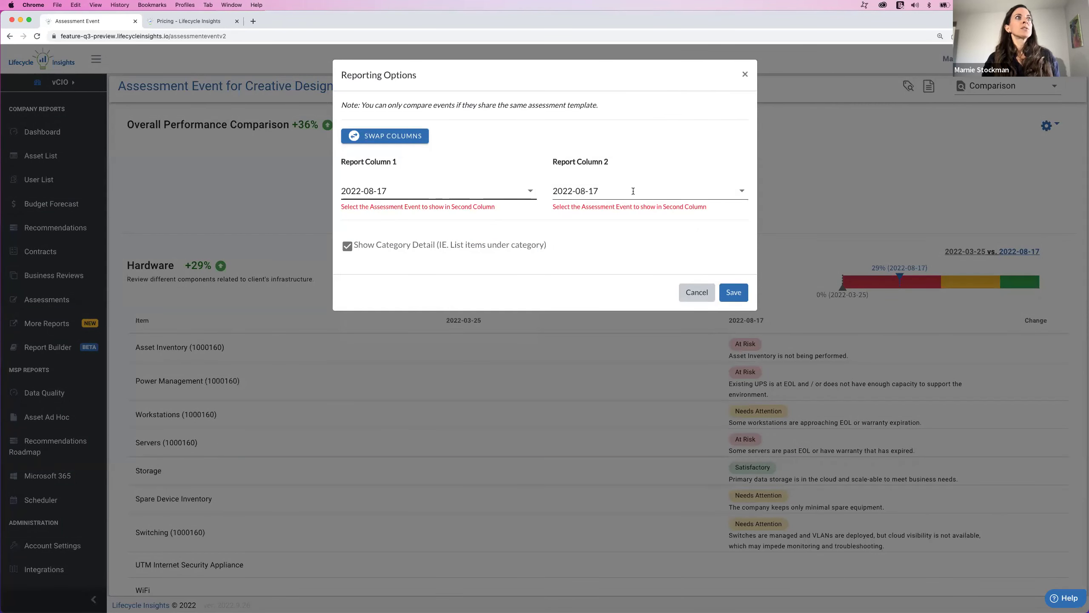
pyautogui.click(630, 189)
pyautogui.click(617, 197)
pyautogui.click(733, 289)
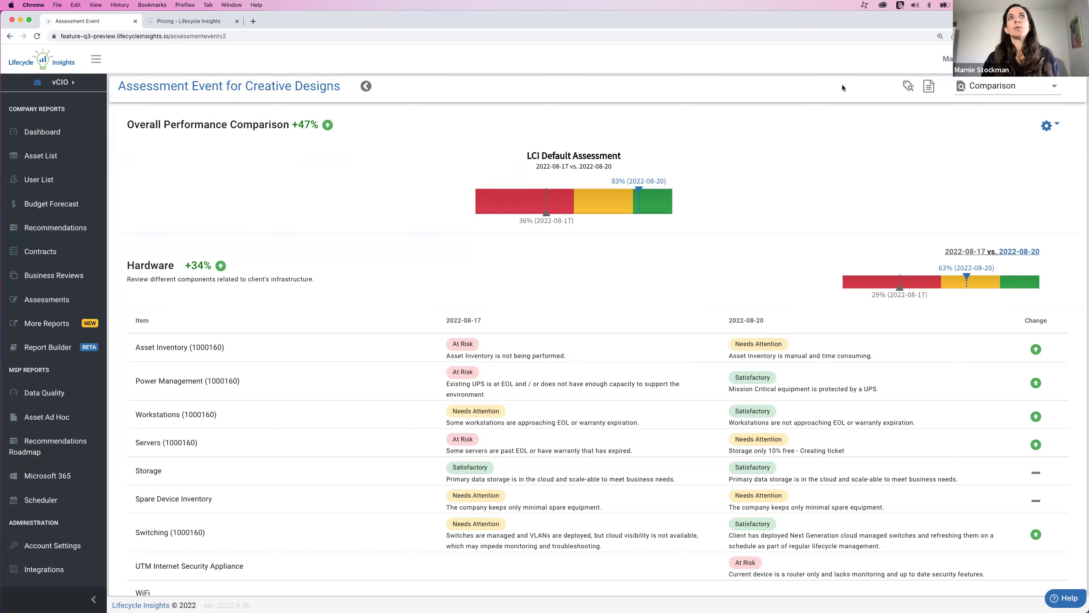
# Switch to the Item Detail view and tick Asset Inventory, Power Management and Servers (1000160).
pyautogui.click(1003, 88)
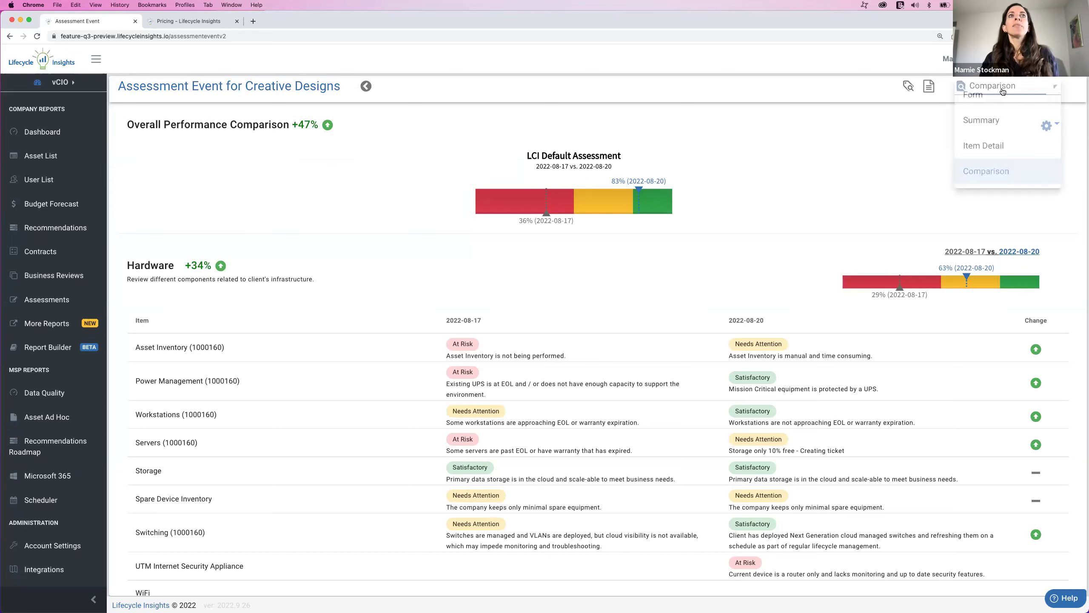
pyautogui.click(986, 148)
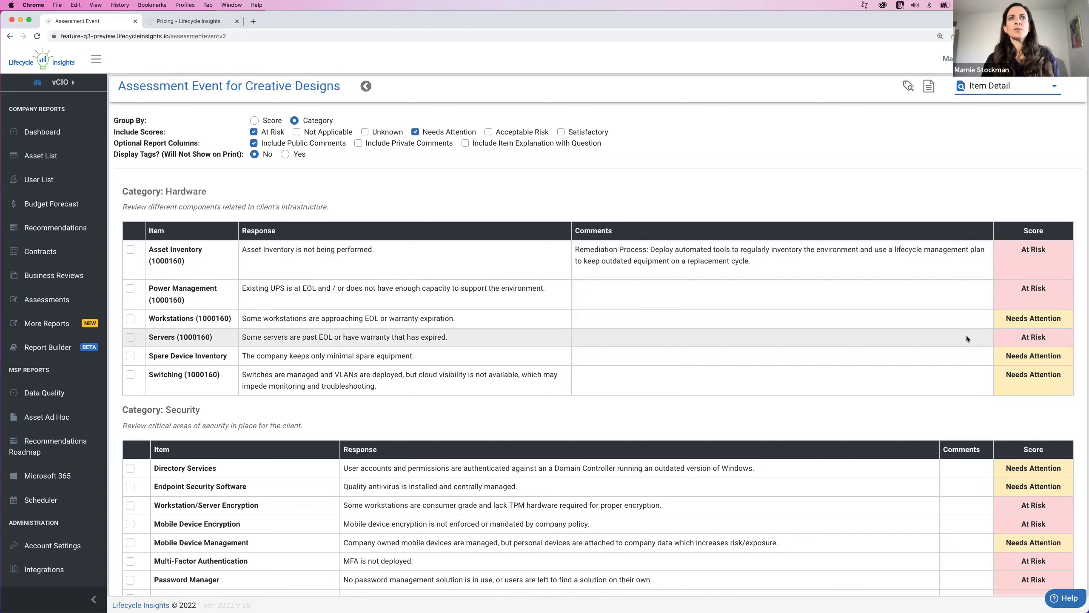
pyautogui.click(130, 252)
pyautogui.click(129, 314)
pyautogui.click(131, 365)
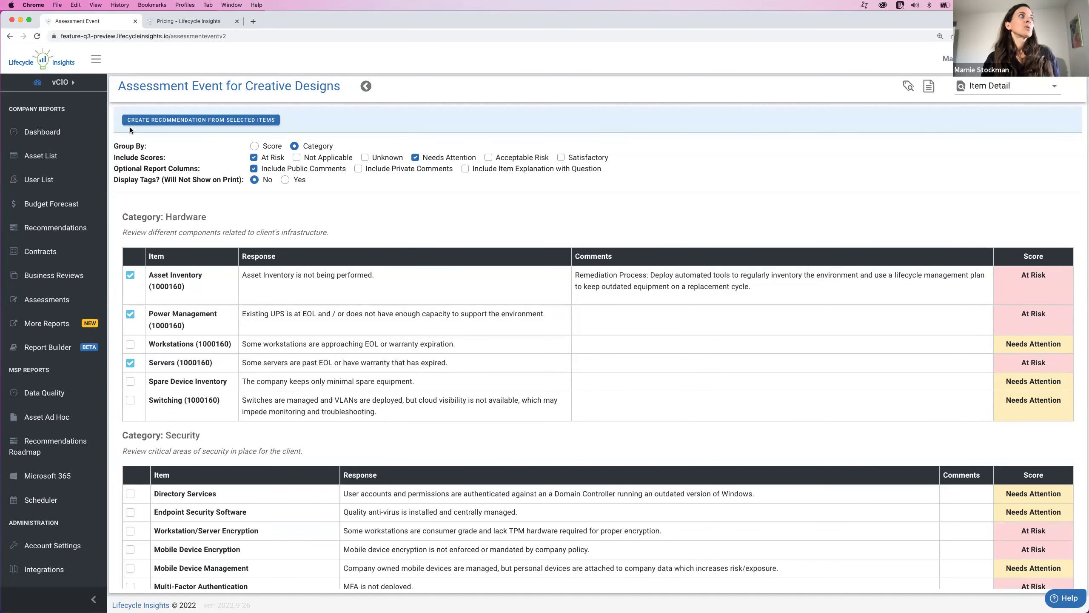
# Create a recommendation from the selected items, linking all six outdated-OS assets for 10950 total.
pyautogui.click(146, 119)
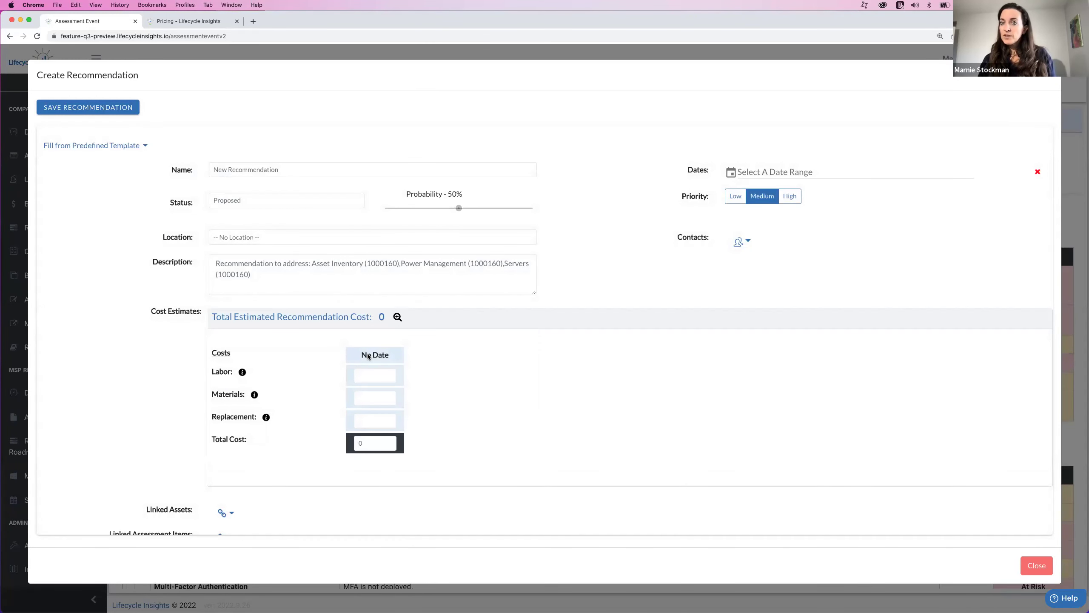
pyautogui.scroll(-4, 367, 355)
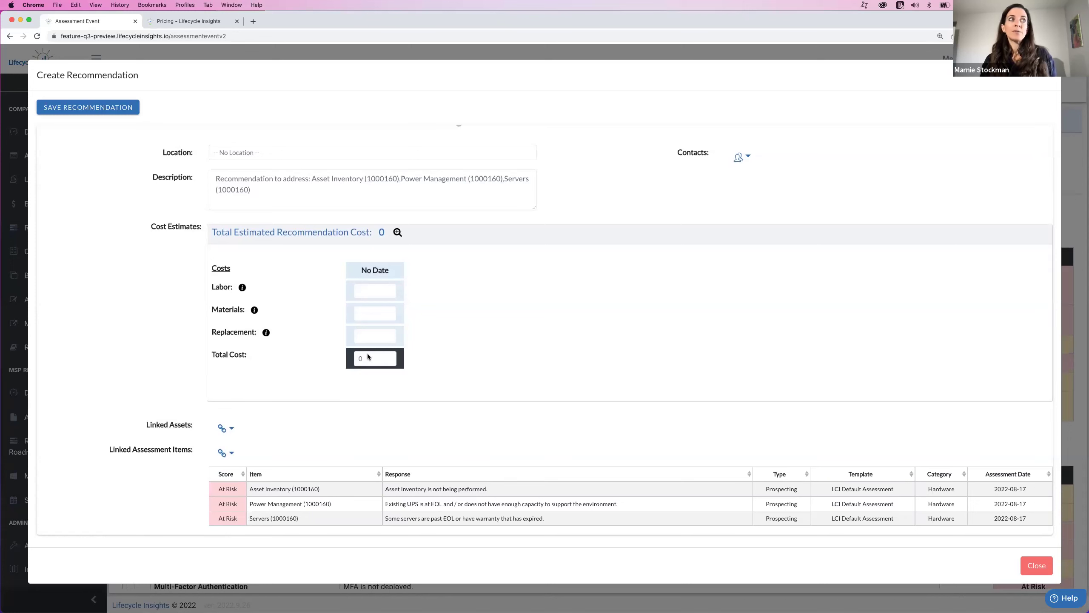
pyautogui.click(235, 431)
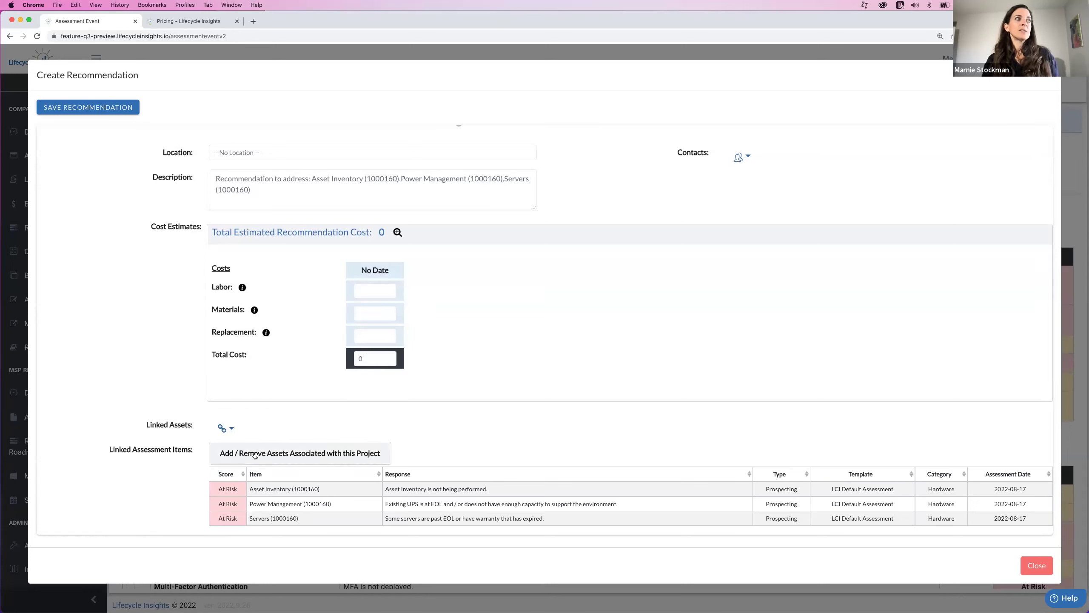
pyautogui.click(253, 451)
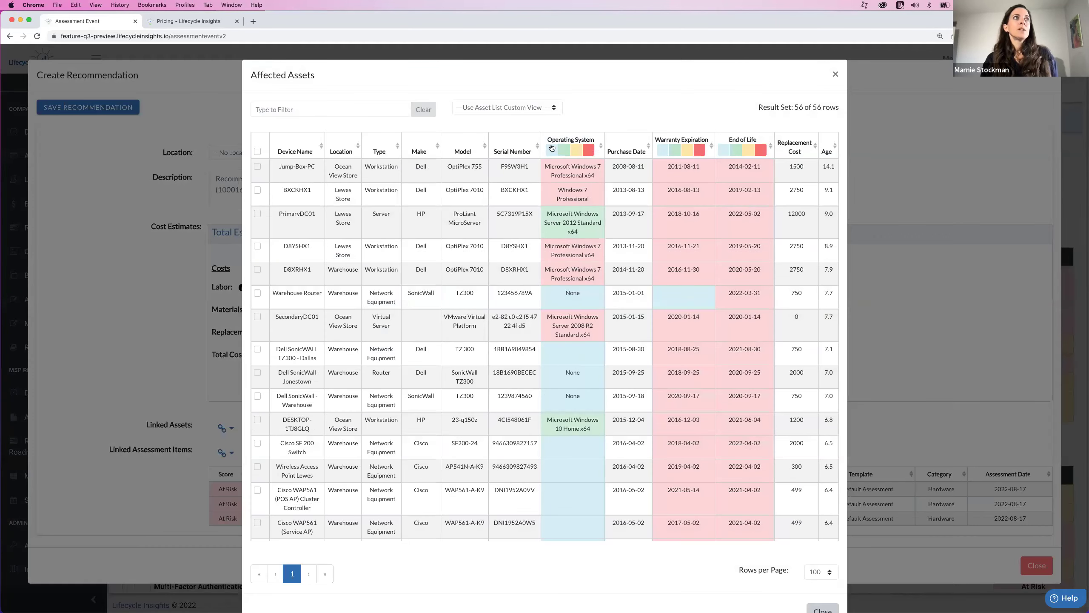
pyautogui.click(550, 150)
pyautogui.click(563, 150)
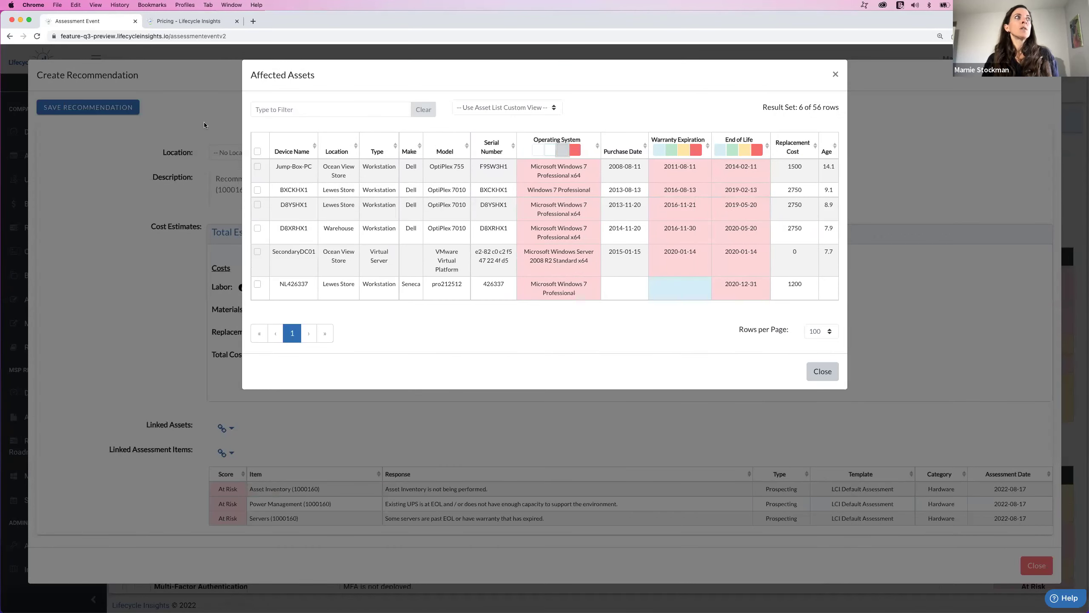
pyautogui.click(258, 151)
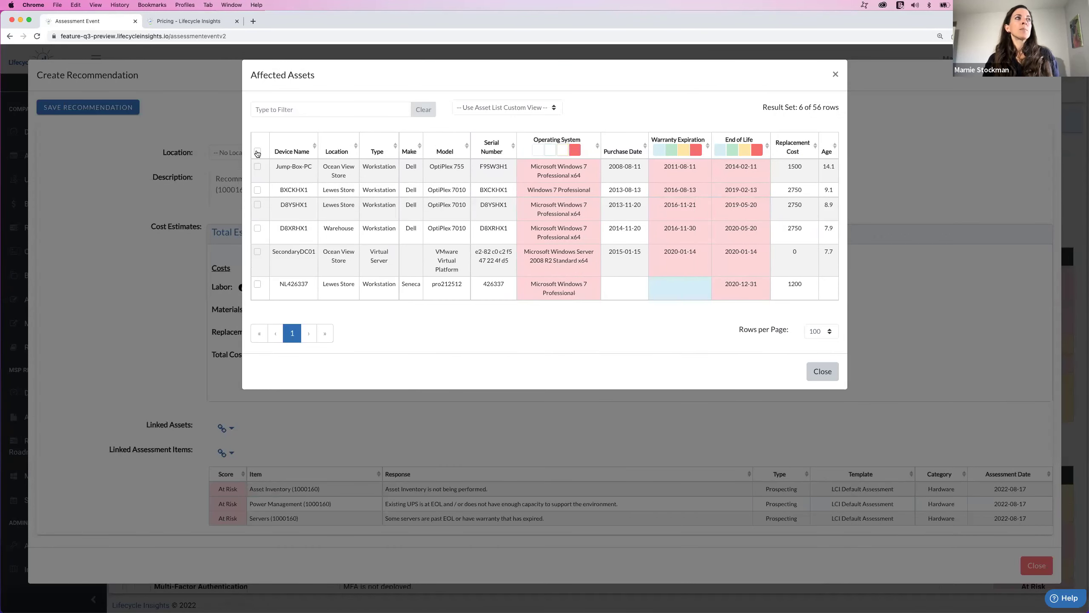
pyautogui.click(822, 371)
pyautogui.scroll(-4, 832, 417)
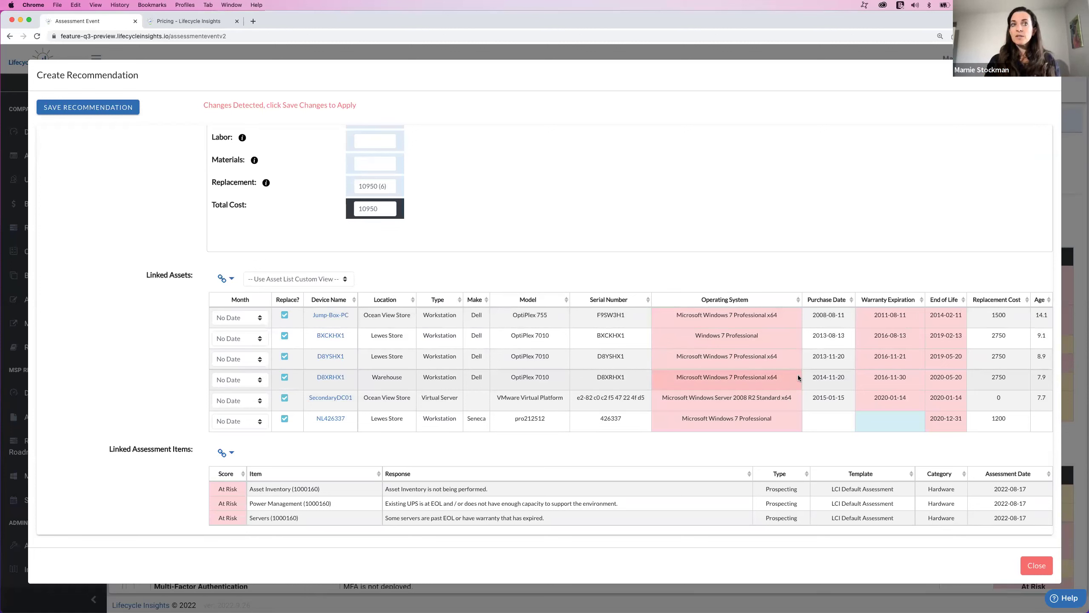
# Close the Create Recommendation form and go to the Recommendations roadmap board.
pyautogui.click(1035, 566)
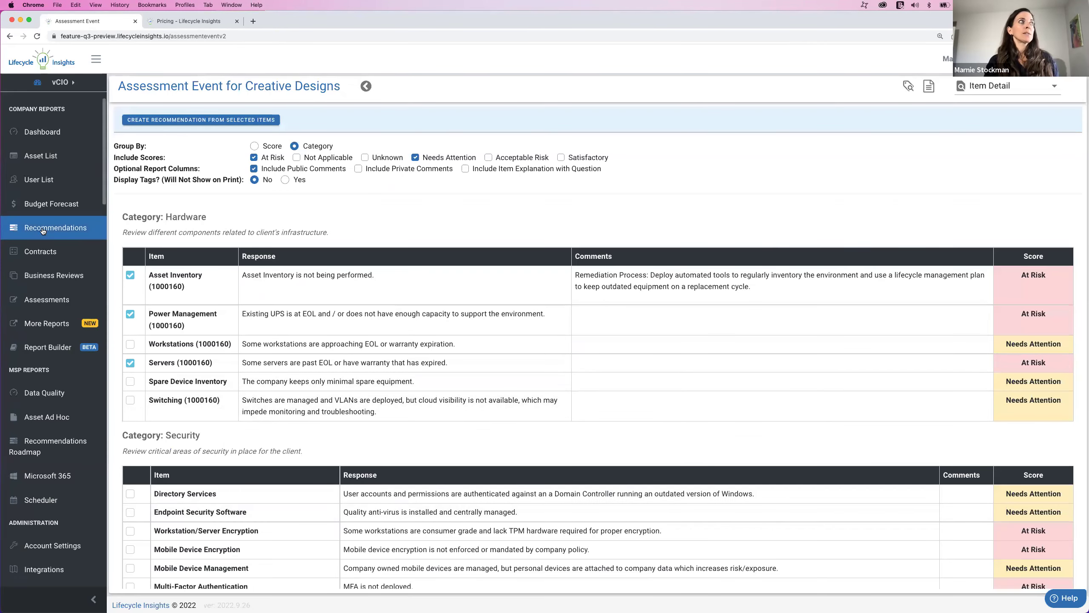
pyautogui.click(43, 228)
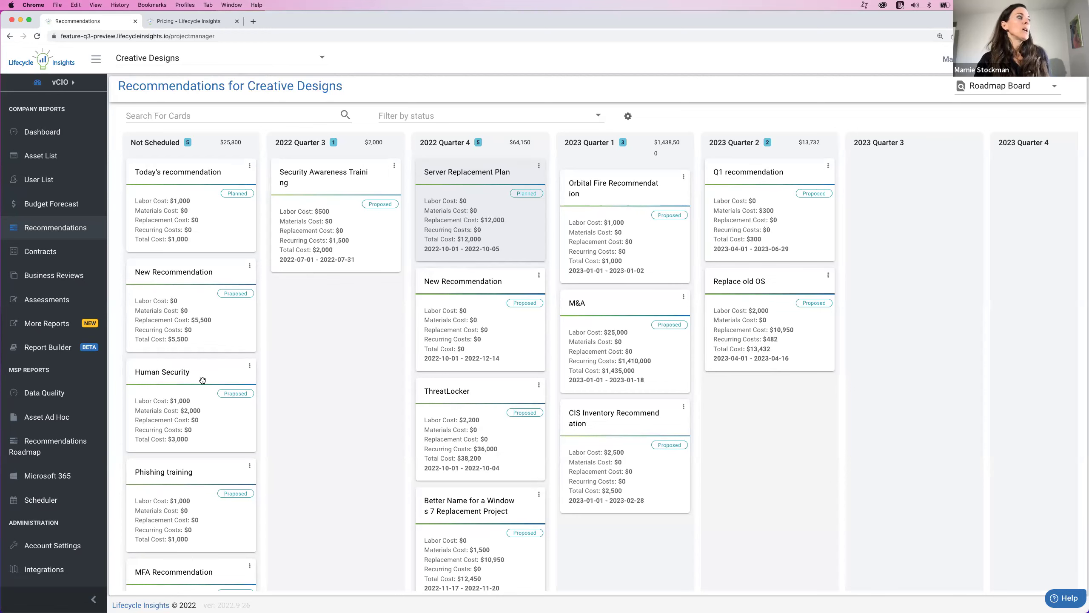
# Open the Scheduler under MSP Reports to see companies' meetings from Sep 2022 to Aug 2023.
pyautogui.click(37, 500)
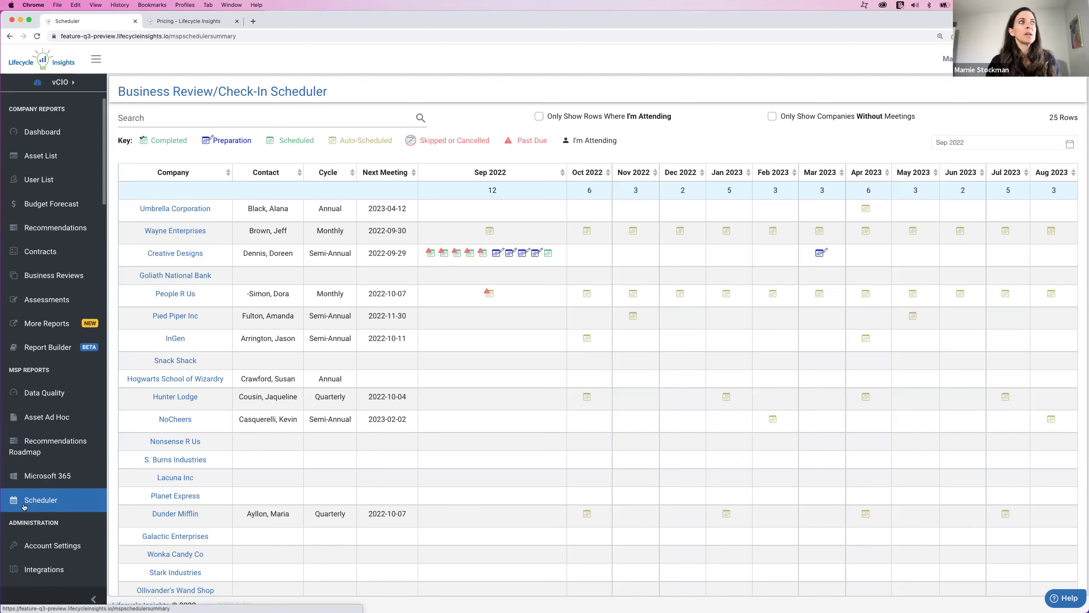
pyautogui.click(172, 254)
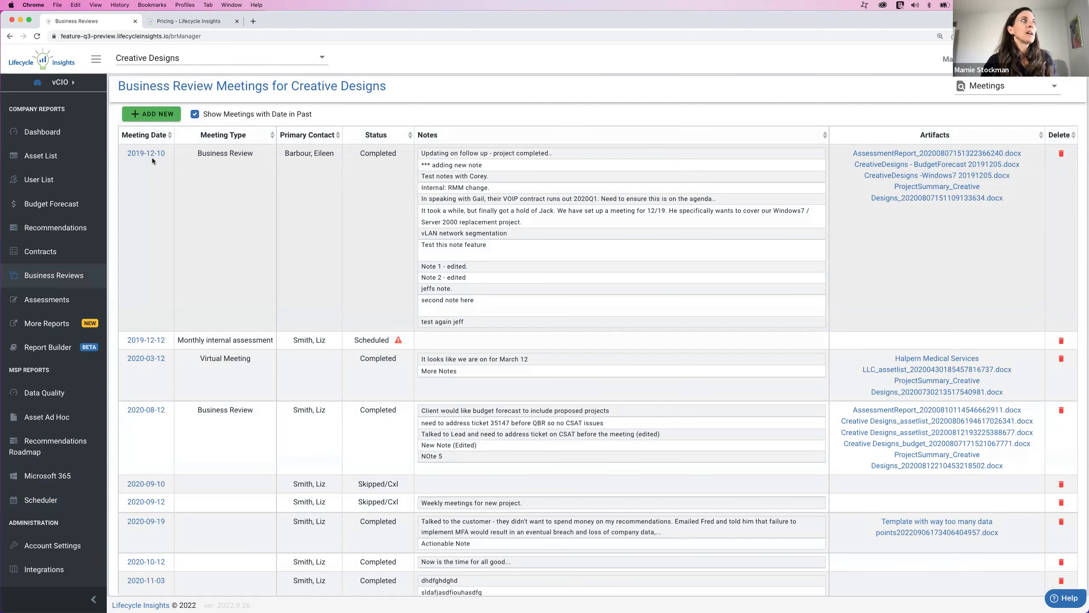
pyautogui.click(150, 154)
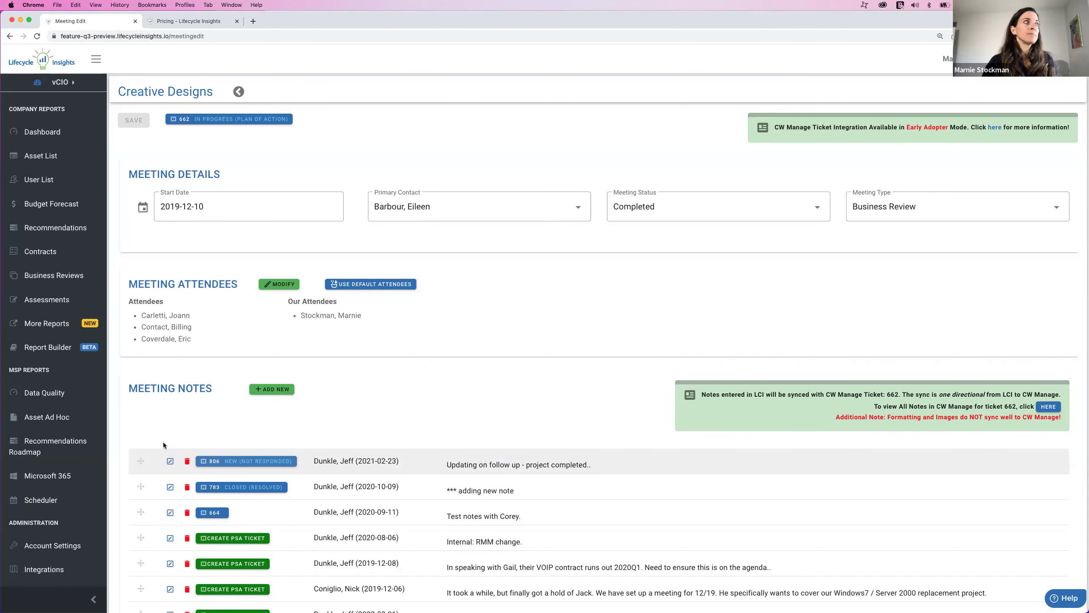
# Open Report Builder and load the favourite Creative Designs template from Pre-Built Templates.
pyautogui.click(58, 348)
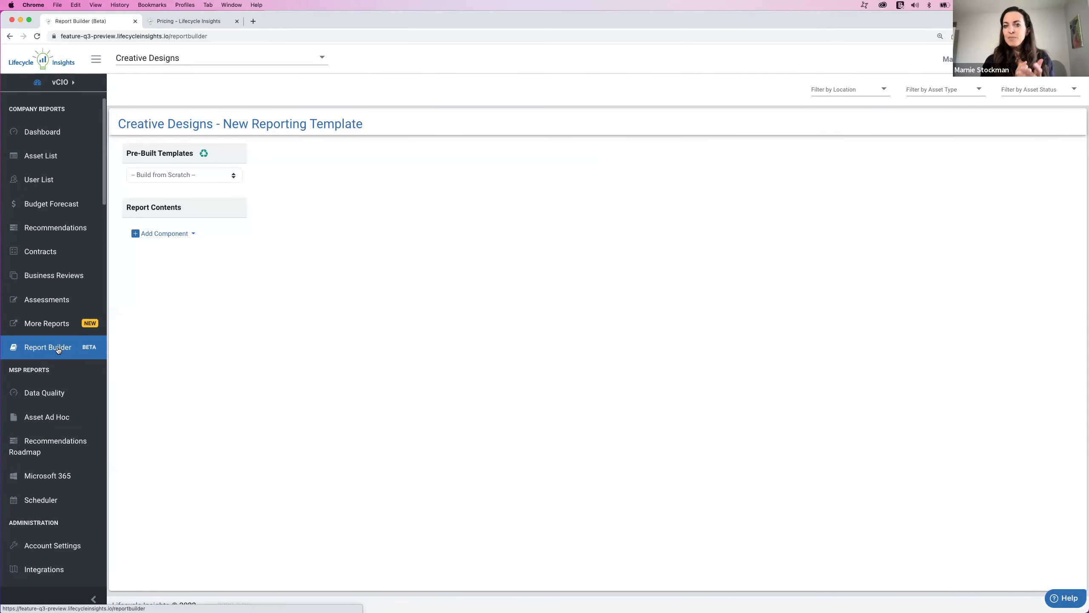
pyautogui.click(152, 175)
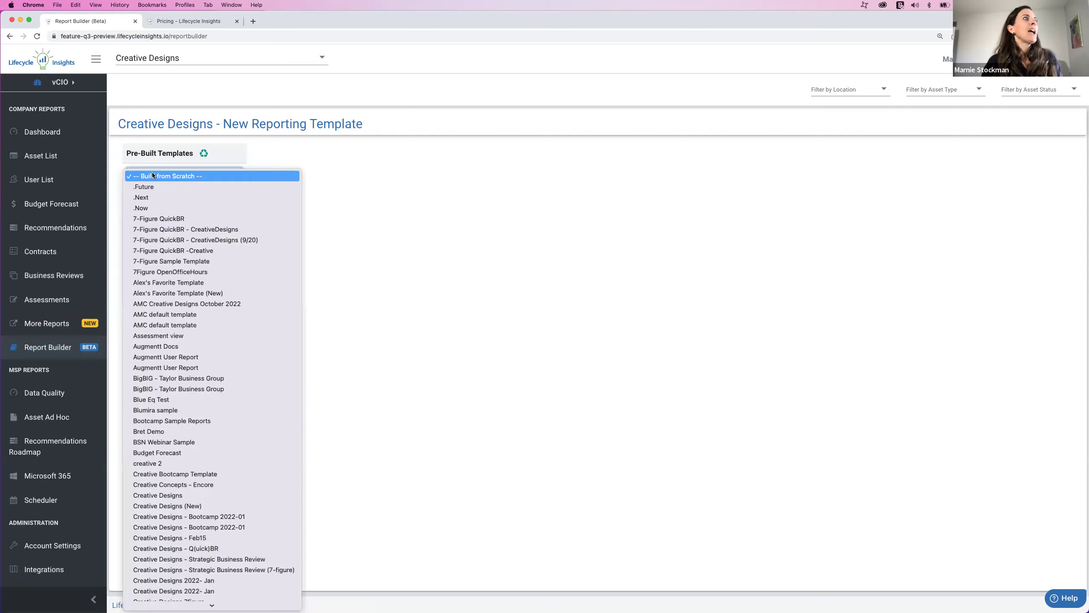
pyautogui.scroll(-10, 177, 480)
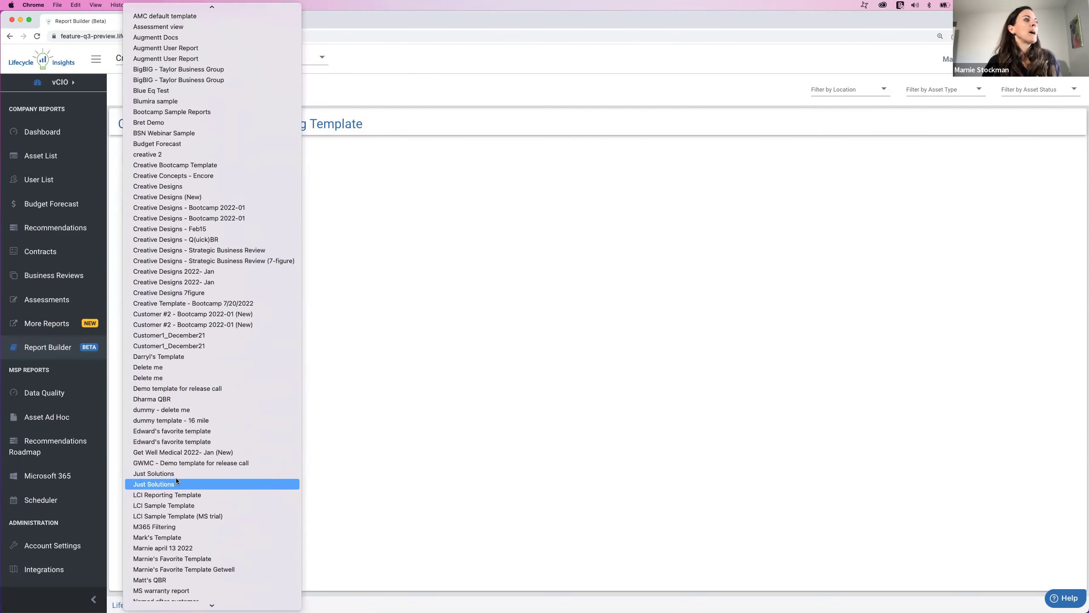
pyautogui.click(182, 502)
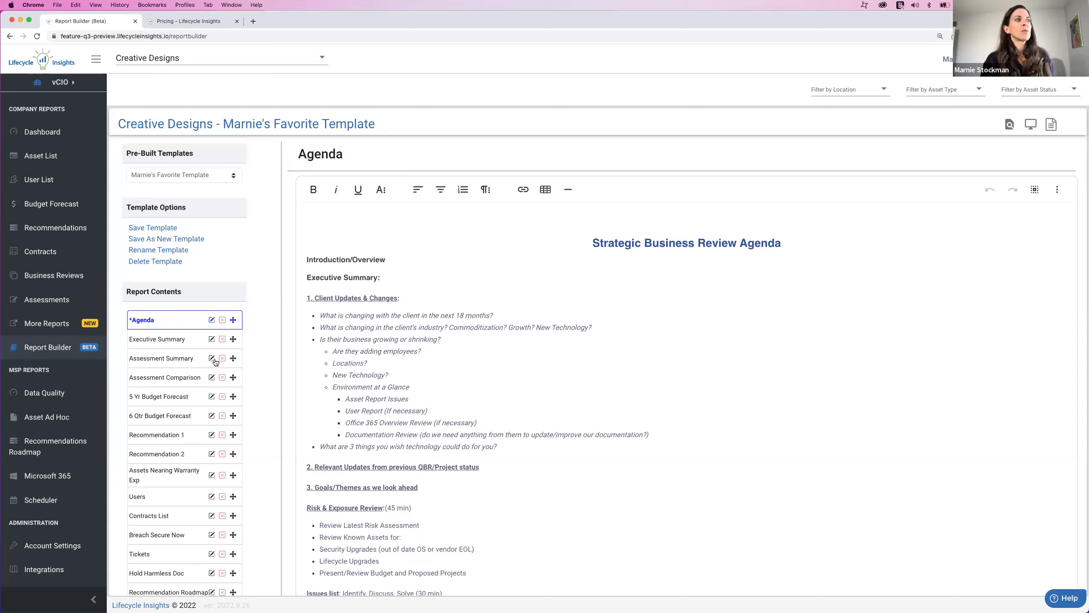
# Preview Executive Summary, Assessment Summary, Assessment Comparison, 5 Yr Budget Forecast and Assets Nearing Warranty Exp.
pyautogui.click(159, 340)
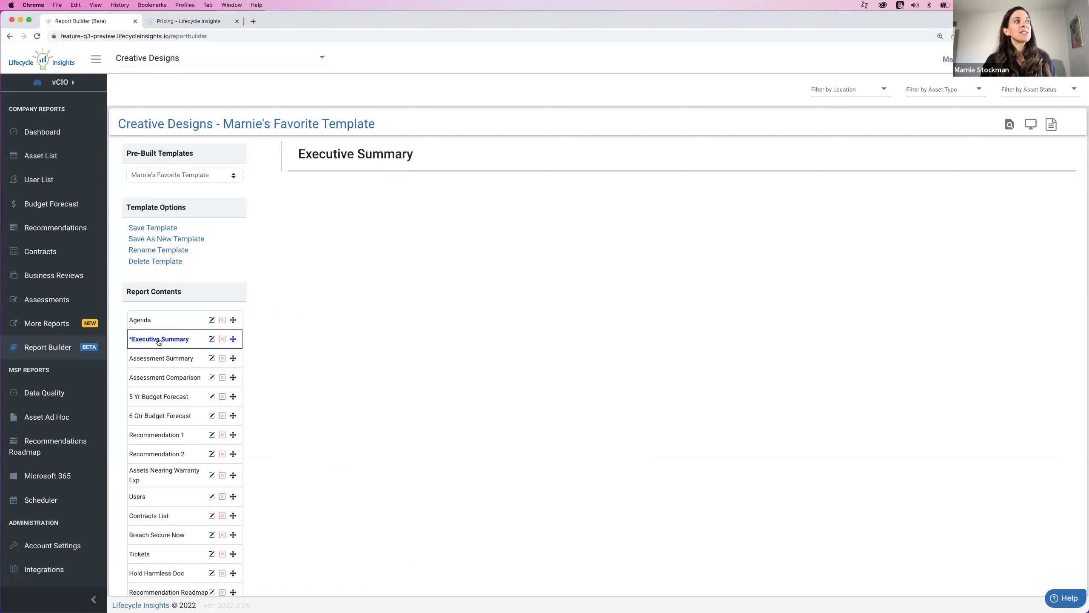
pyautogui.click(165, 359)
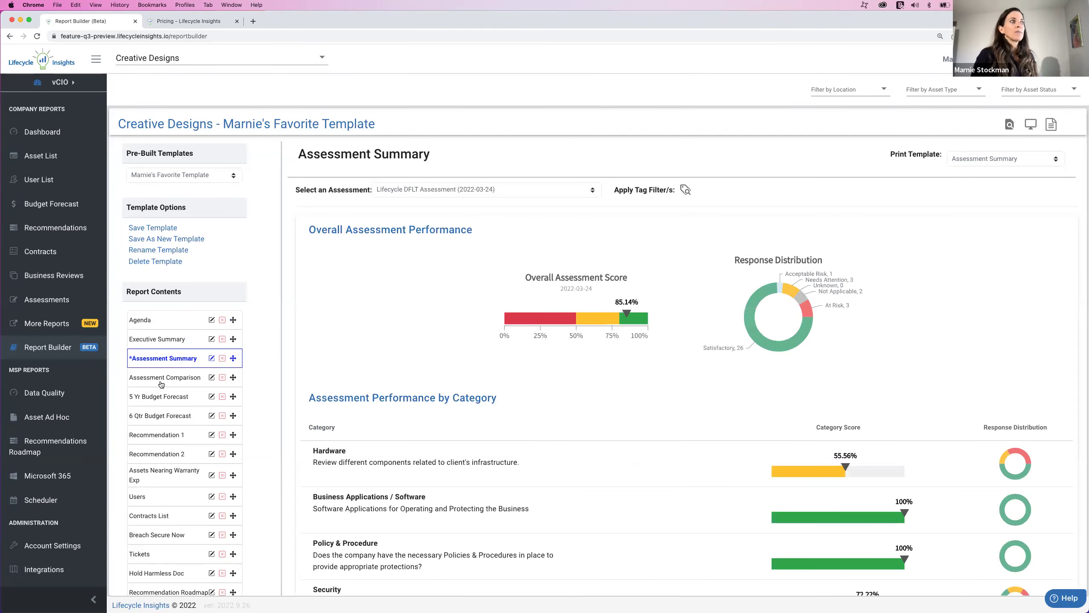
pyautogui.click(161, 378)
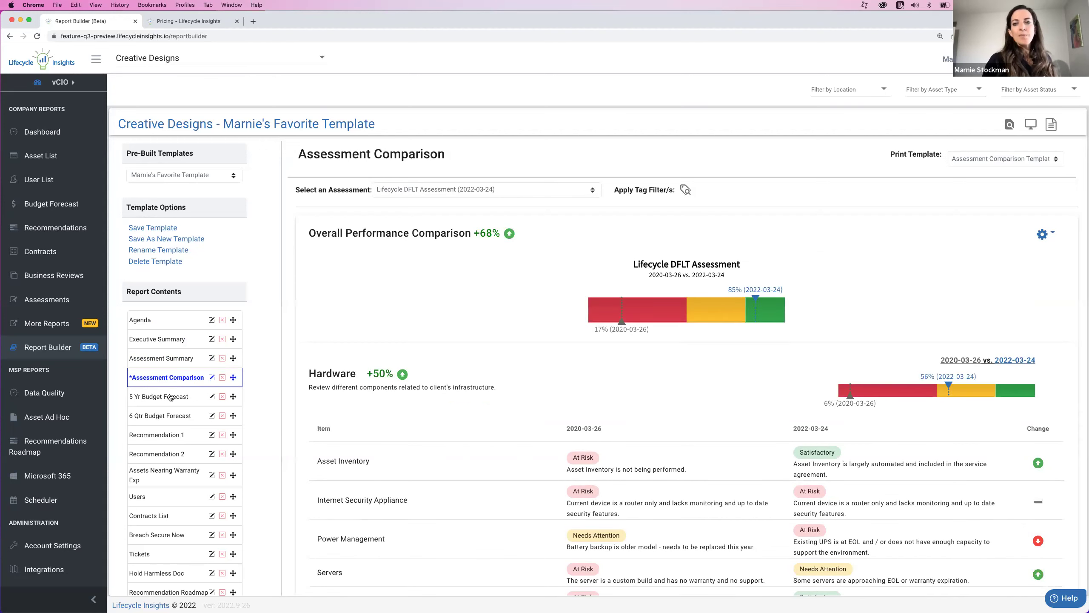
pyautogui.click(171, 397)
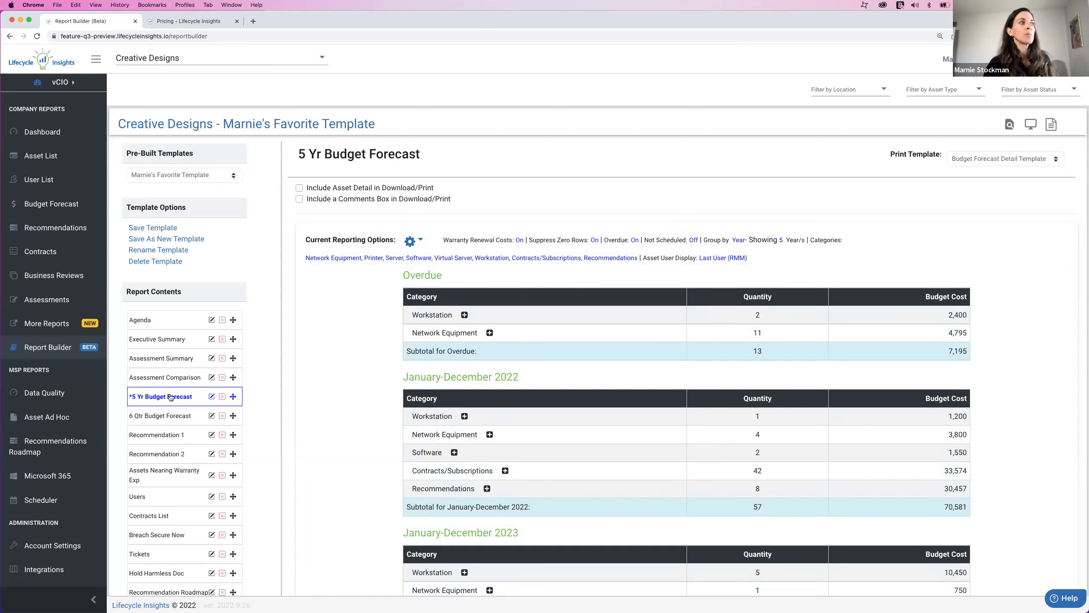
pyautogui.click(161, 472)
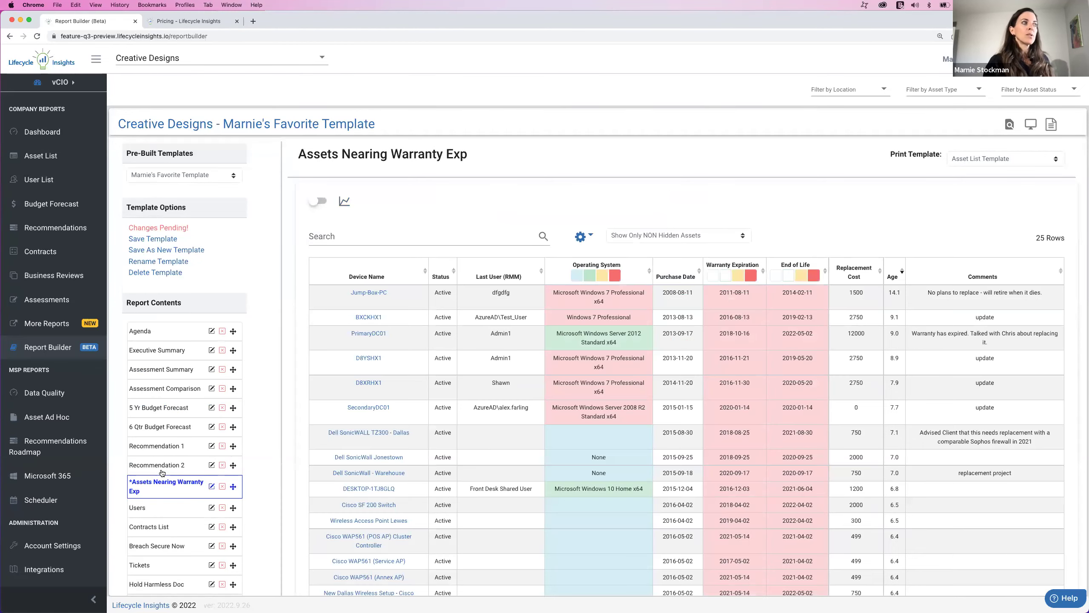
pyautogui.scroll(-2, 163, 483)
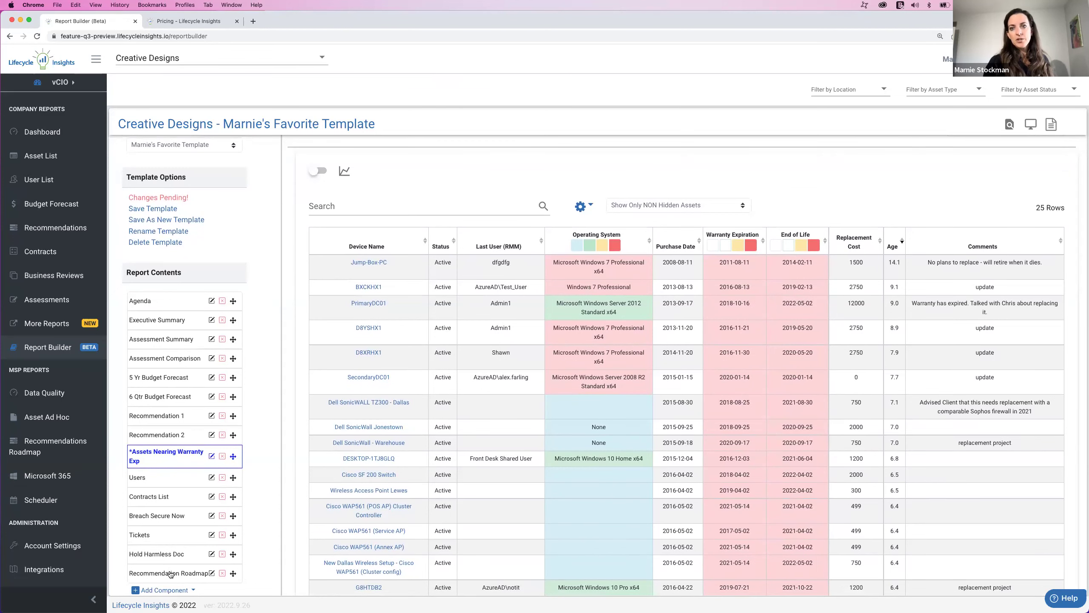
pyautogui.scroll(2, 498, 318)
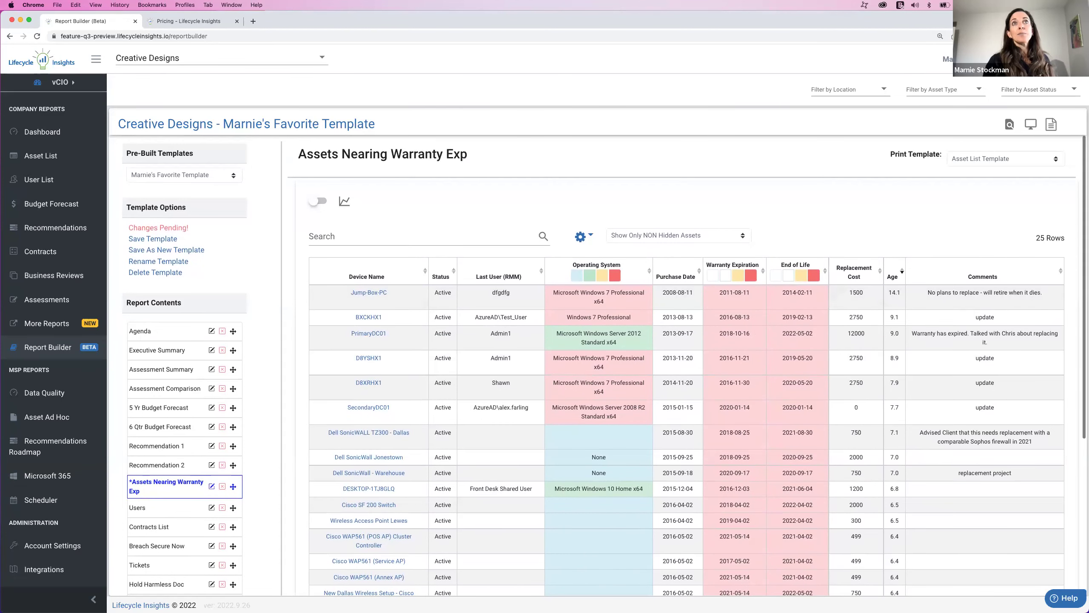
# Start Presentation Mode without the pending changes, then move and enlarge the presentation window.
pyautogui.click(1031, 124)
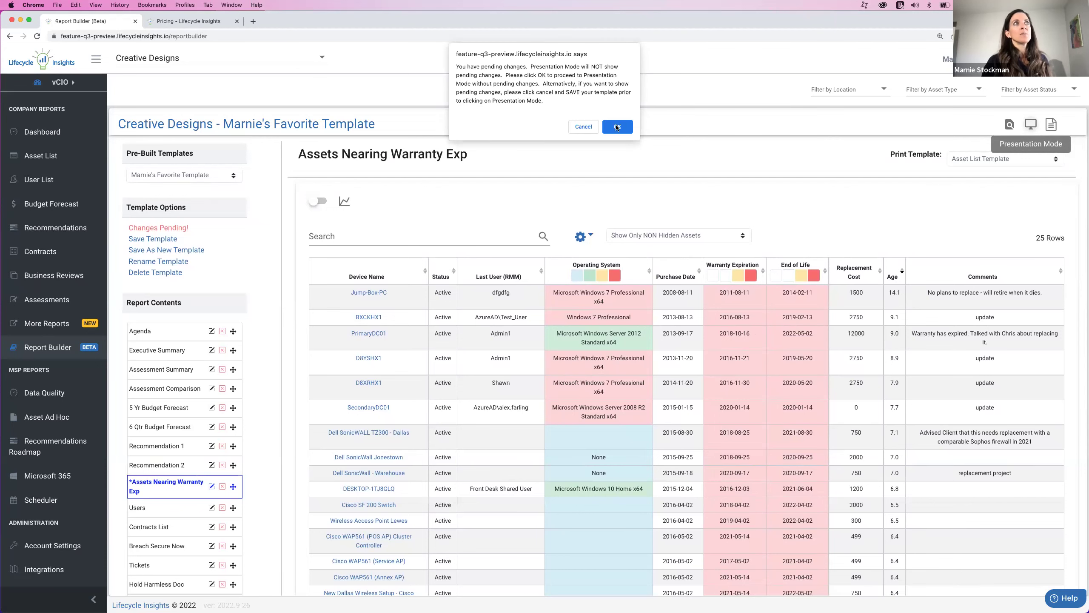
pyautogui.click(617, 126)
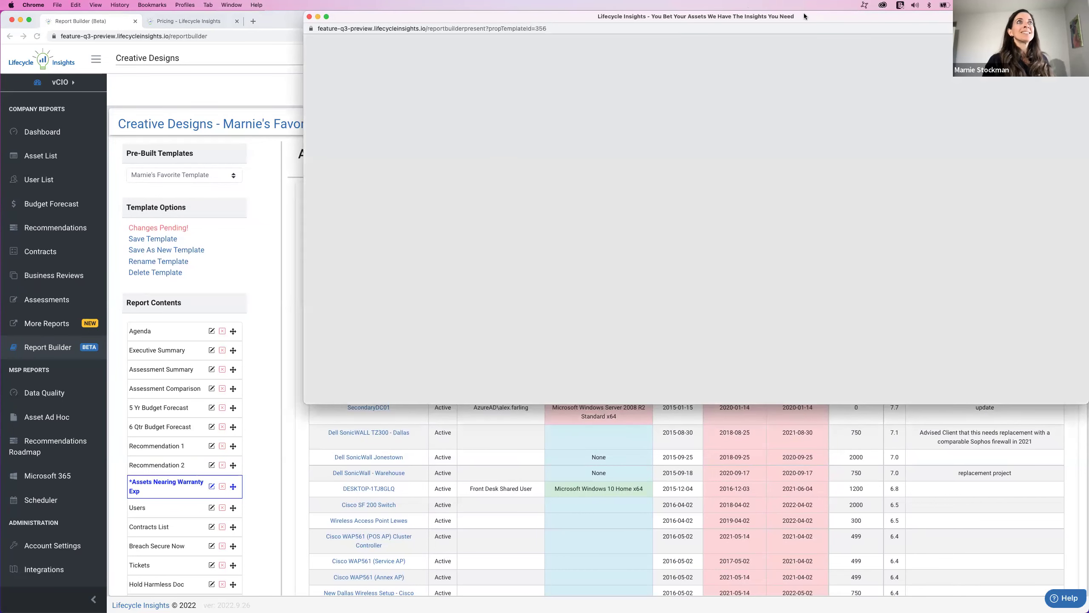
pyautogui.moveTo(804, 16); pyautogui.dragTo(524, 4)
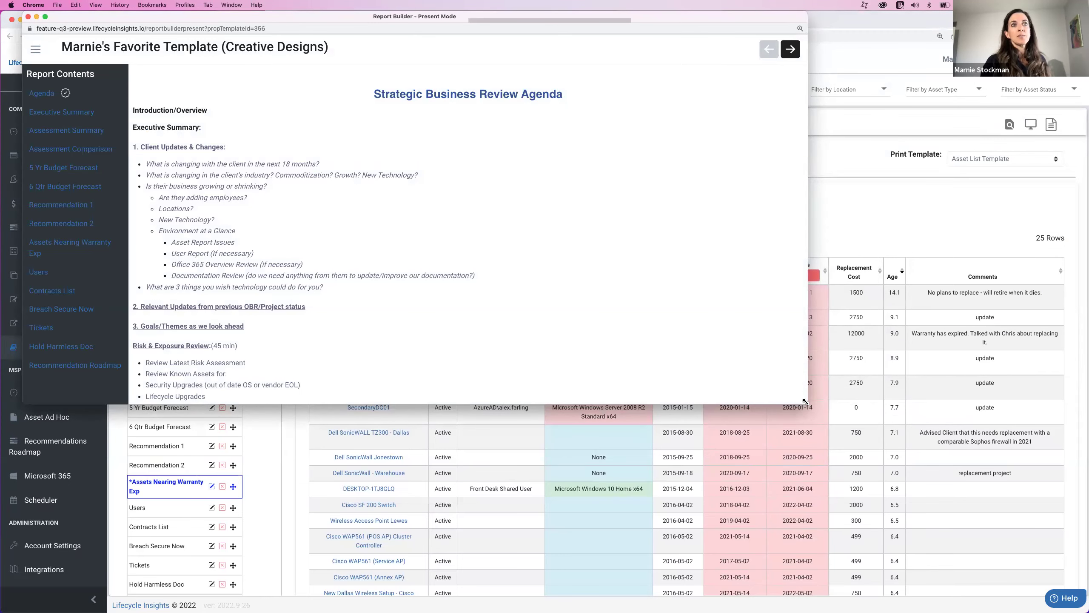
pyautogui.moveTo(806, 402); pyautogui.dragTo(1041, 569)
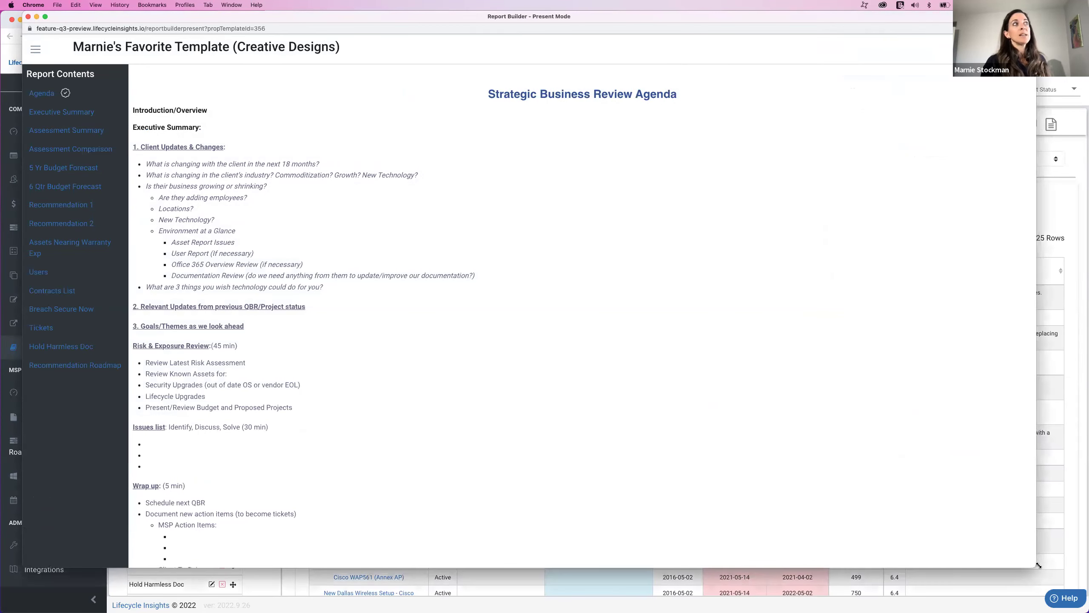
# Step through the summary sections, expand the Overdue Workstation assets, and close the presentation.
pyautogui.click(75, 113)
pyautogui.click(79, 131)
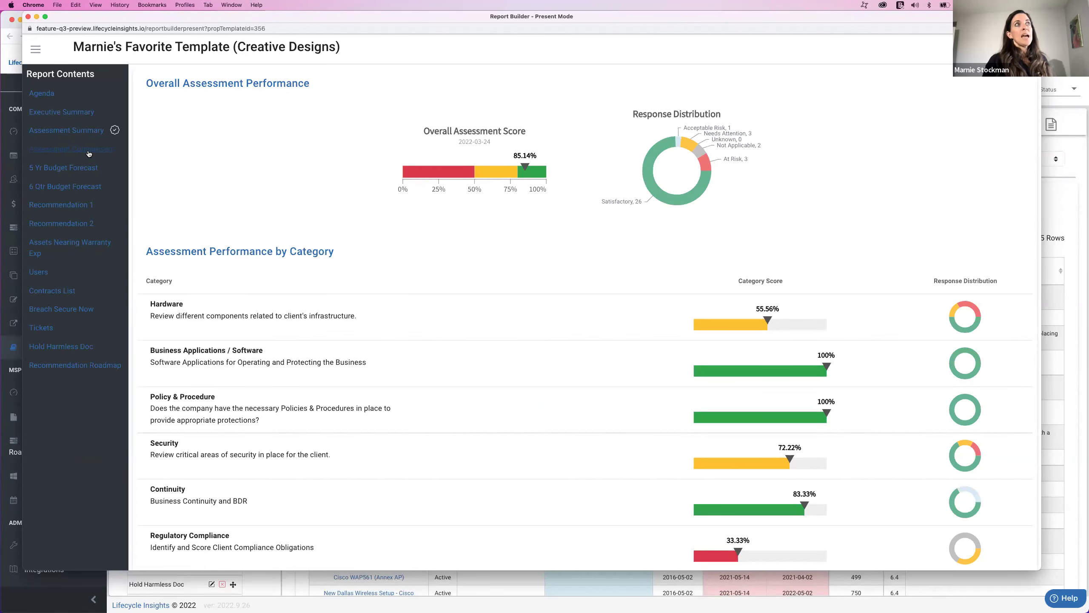
pyautogui.click(88, 151)
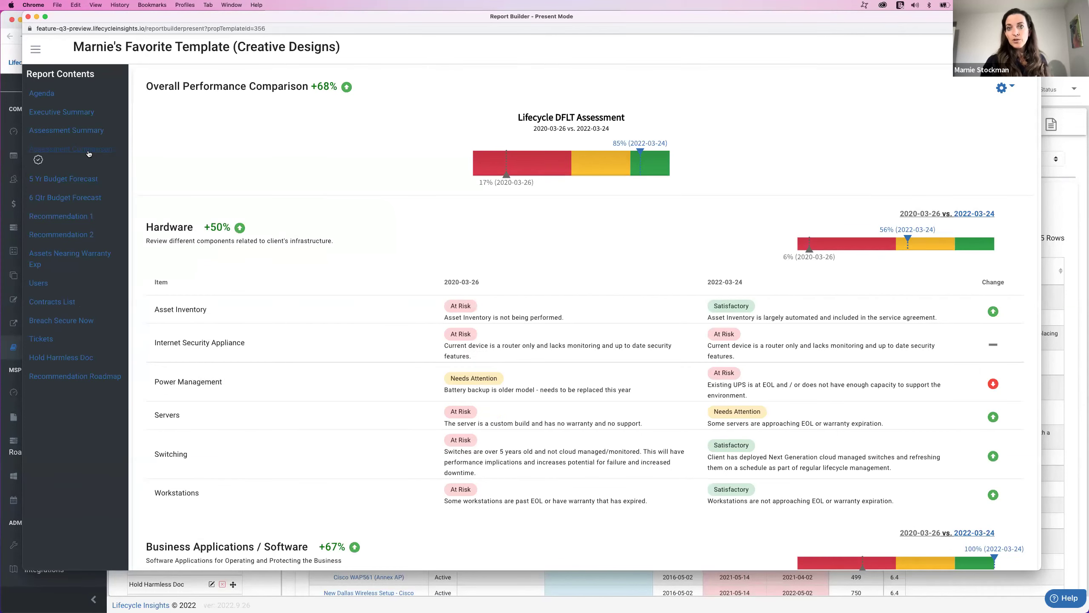
pyautogui.click(77, 180)
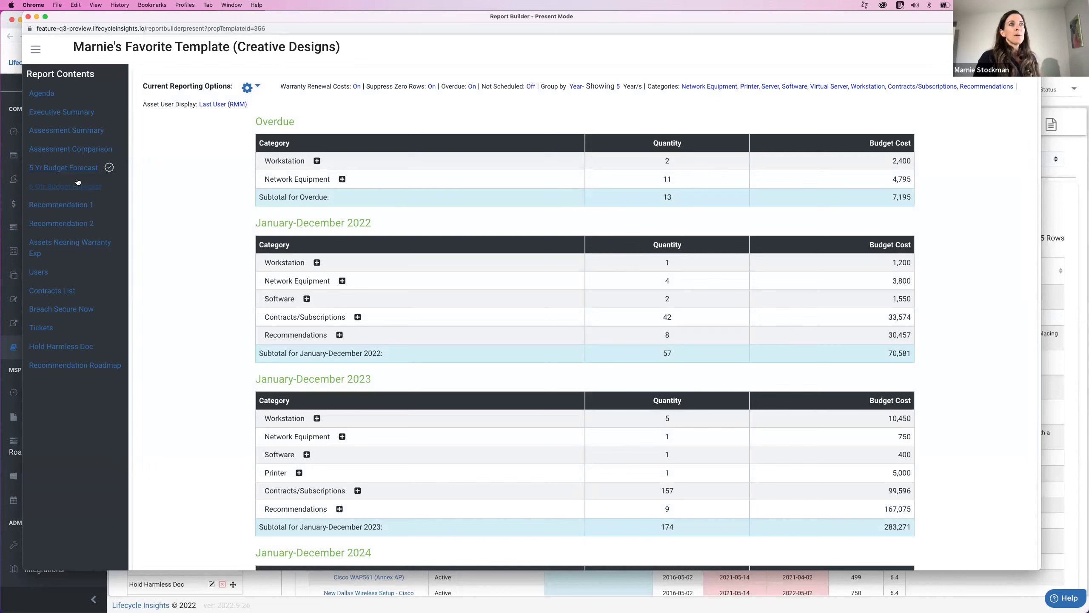
pyautogui.click(317, 161)
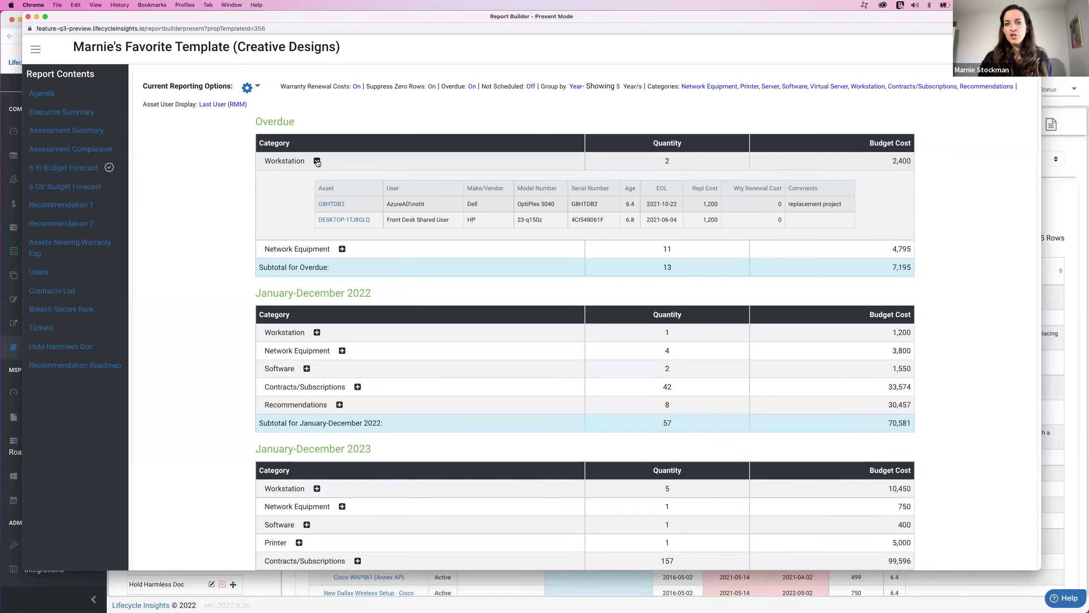
pyautogui.click(28, 19)
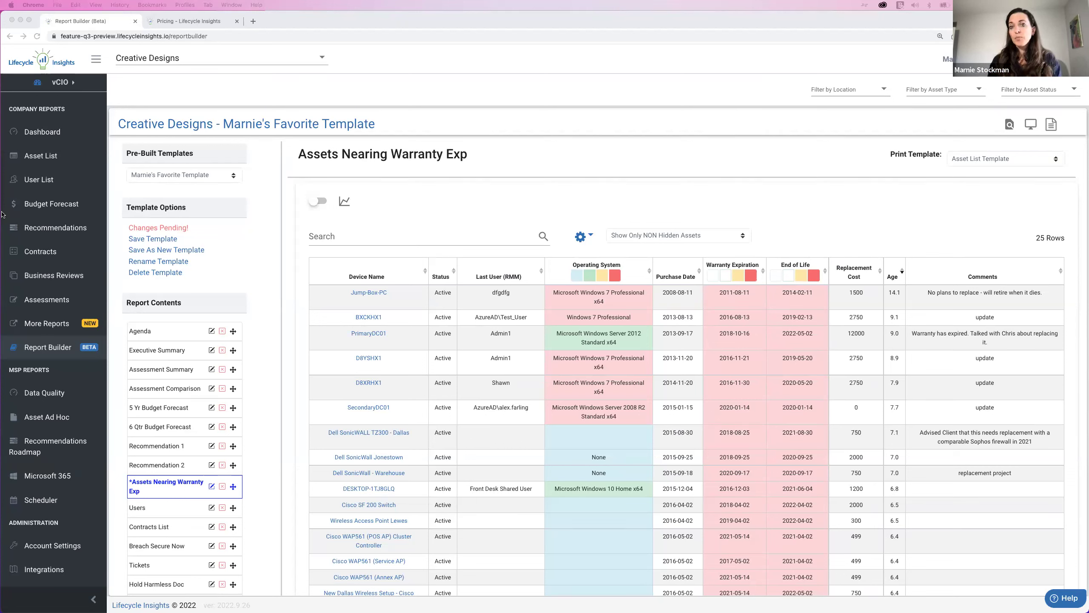
pyautogui.click(61, 86)
pyautogui.click(155, 150)
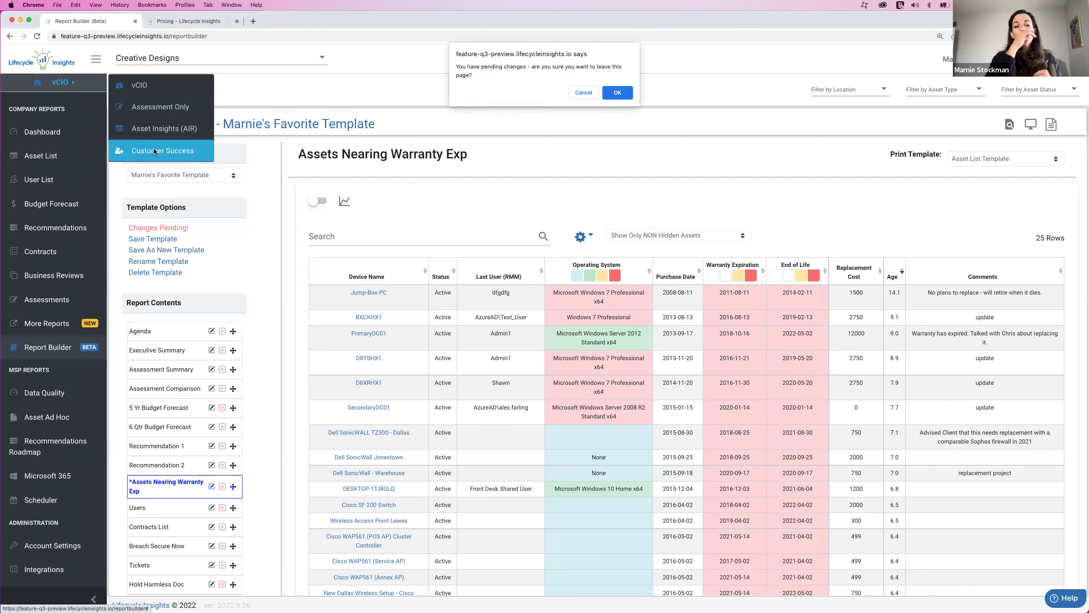
pyautogui.click(613, 94)
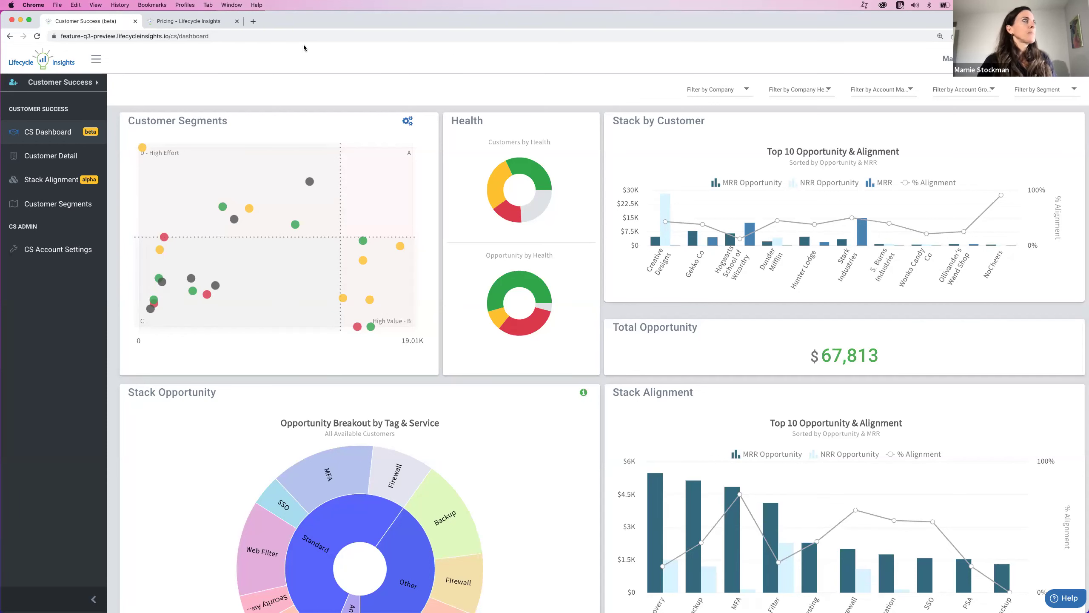
# Open Customer Segments to view the scatter chart and company table with the $14000 cut.
pyautogui.click(59, 205)
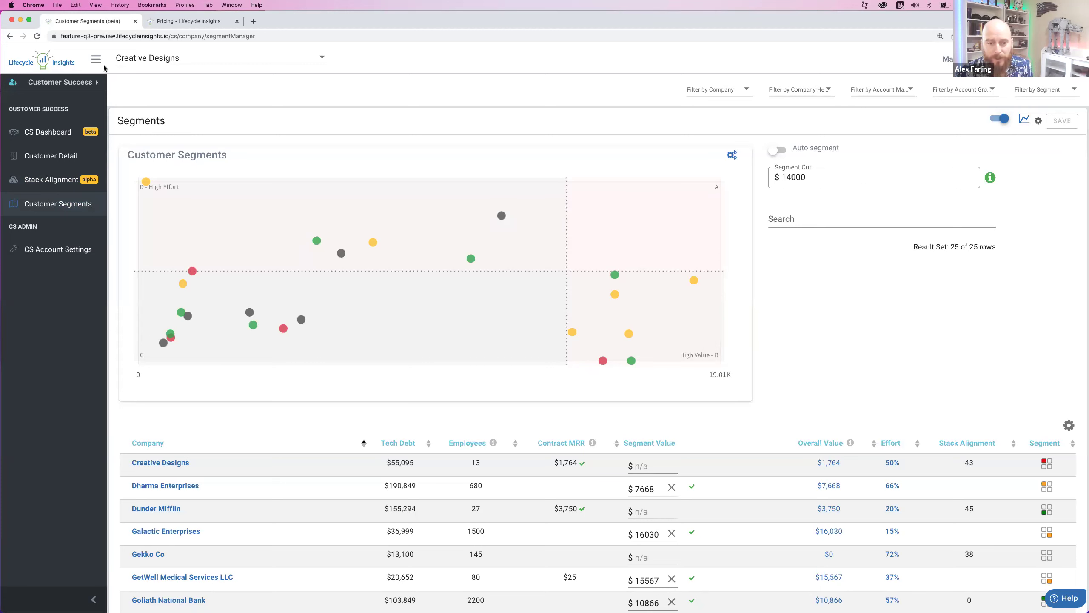
pyautogui.click(73, 84)
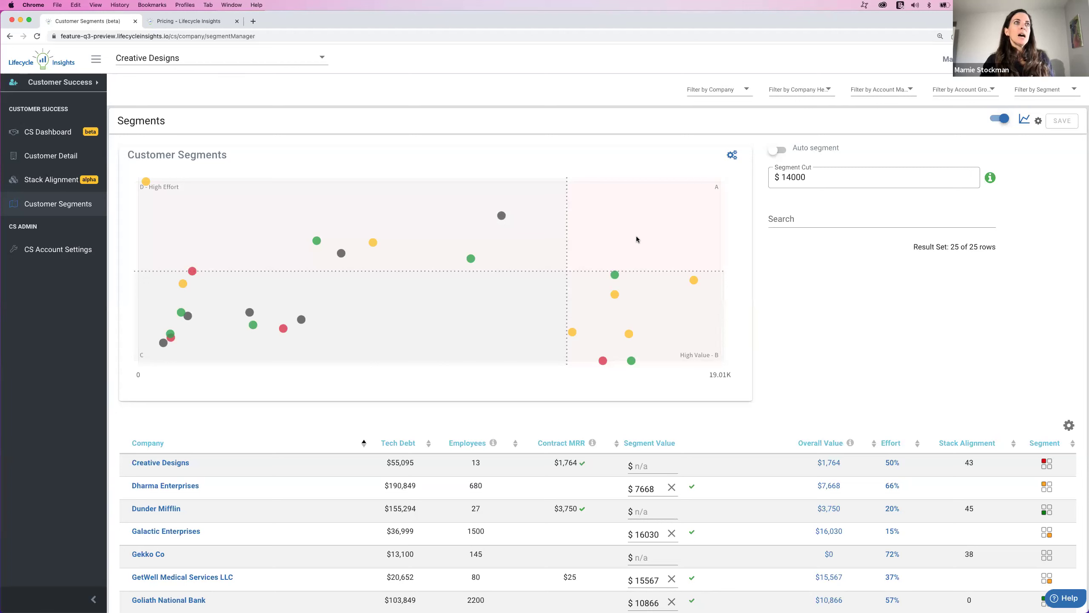
pyautogui.moveTo(629, 333)
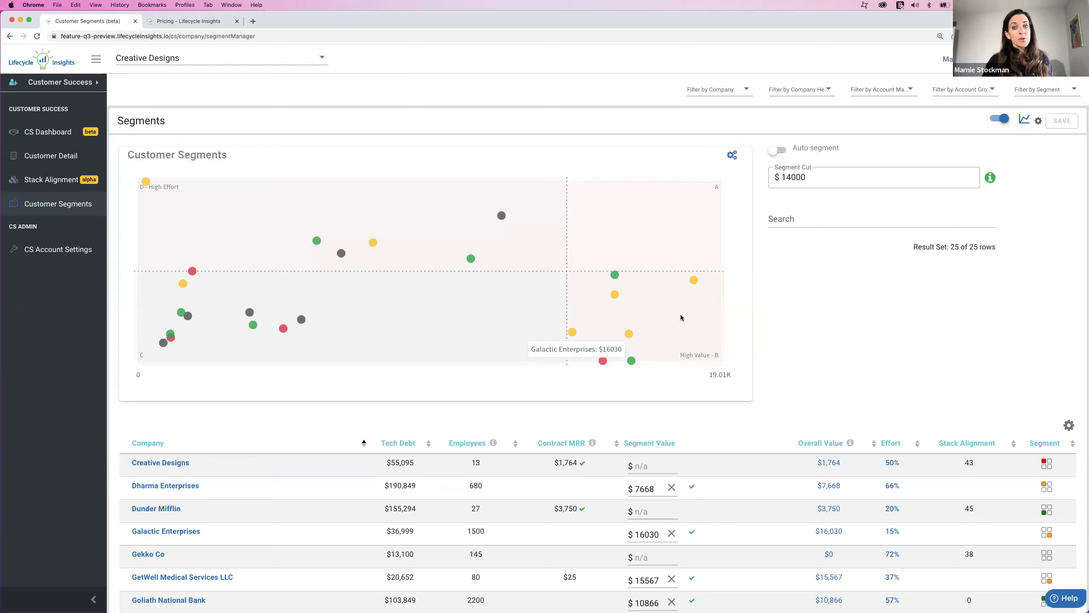
pyautogui.moveTo(603, 362)
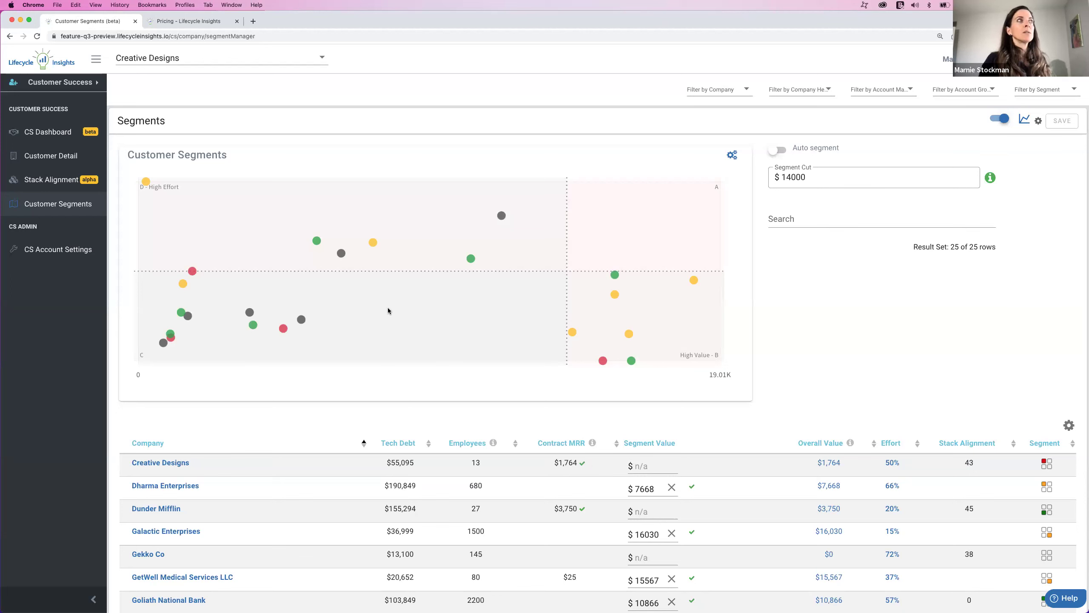
pyautogui.moveTo(501, 215)
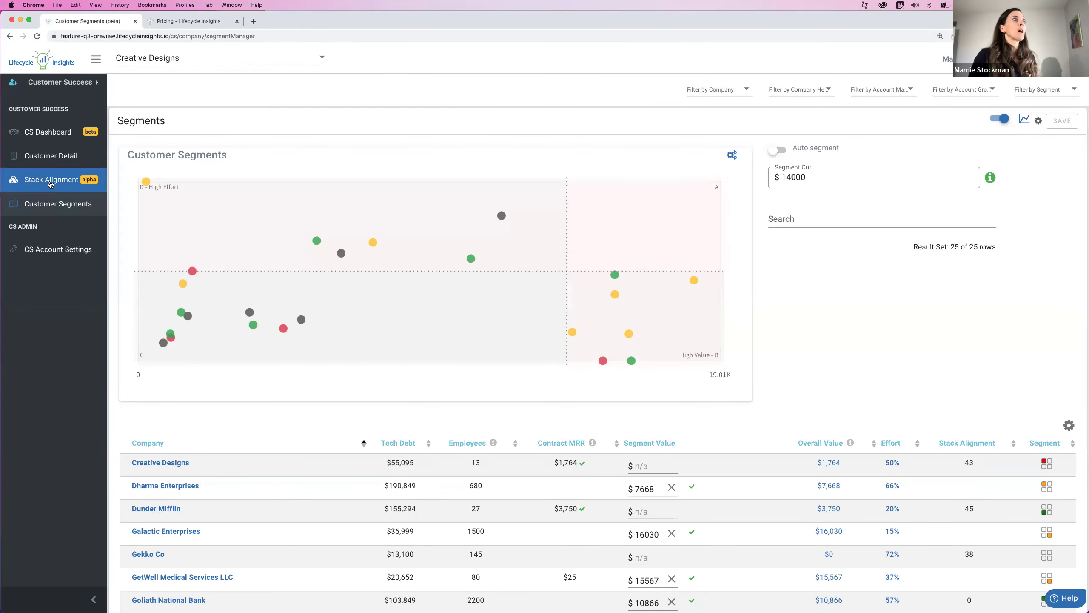
# Open Stack Alignment and highlight Hogwarts School of Wizardry's $6,600 MRR opportunity total.
pyautogui.click(50, 182)
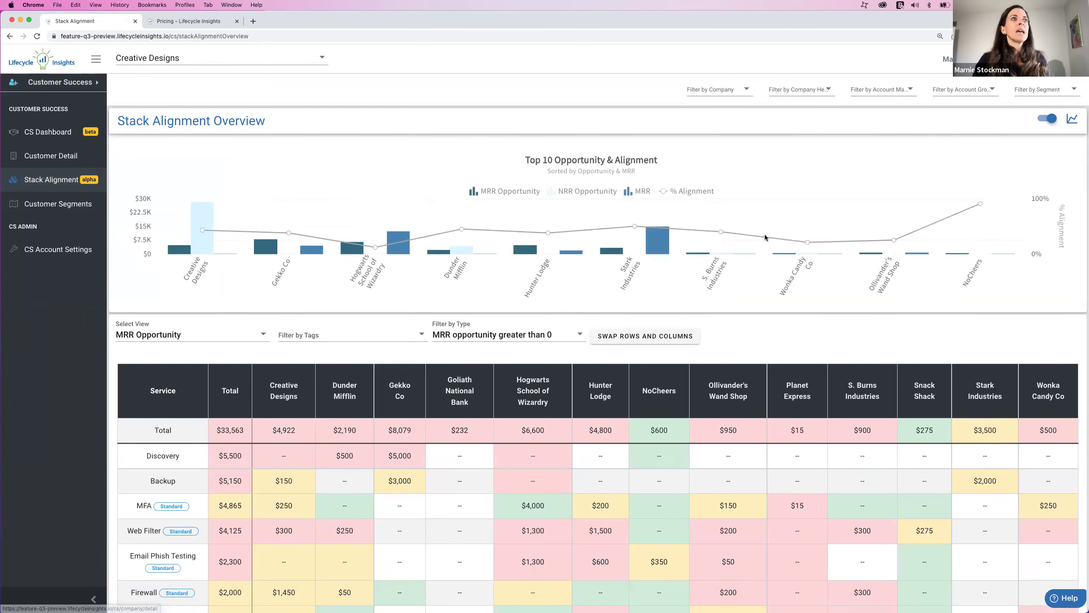
pyautogui.scroll(-5, 814, 337)
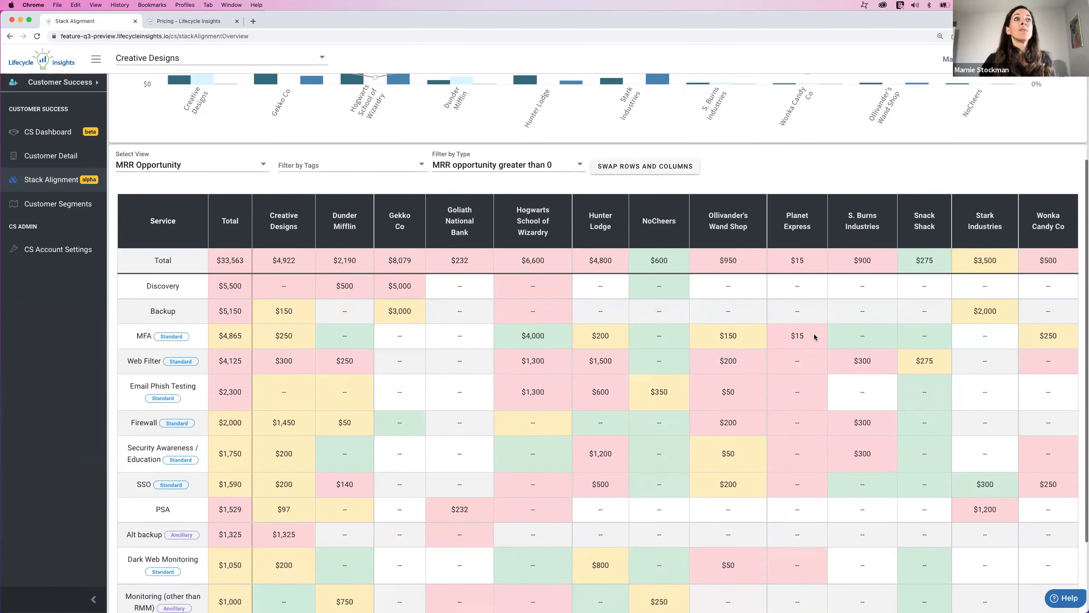
pyautogui.scroll(-1, 869, 147)
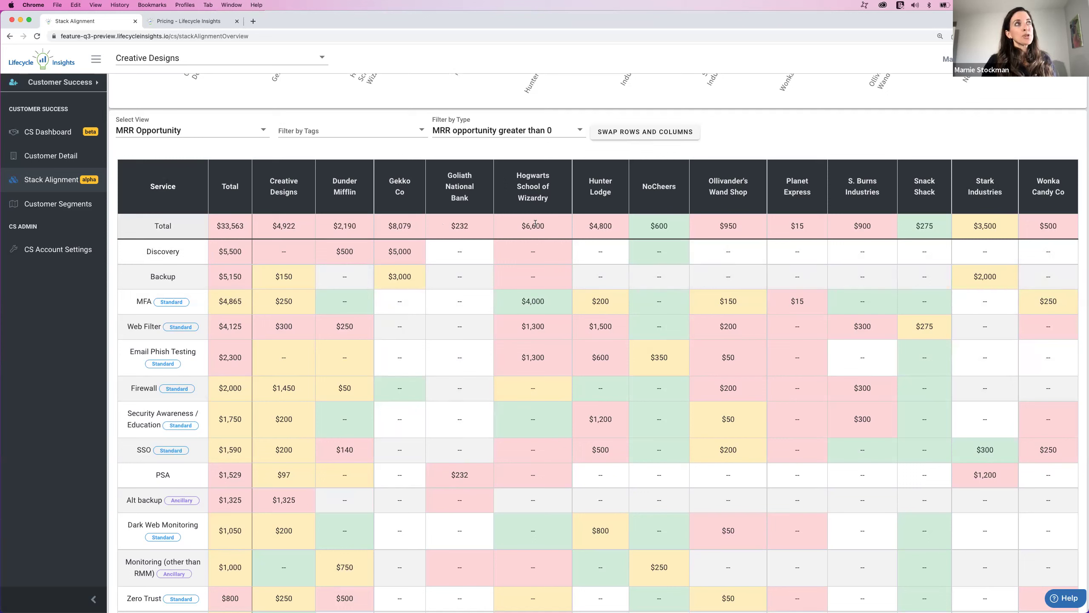
pyautogui.moveTo(548, 226); pyautogui.dragTo(519, 225)
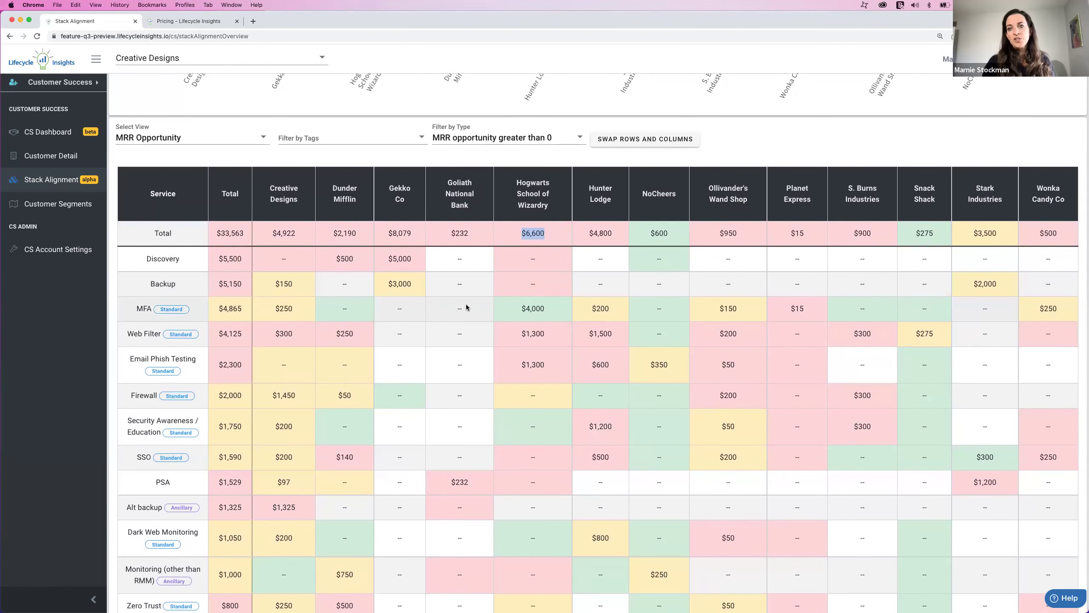
pyautogui.scroll(3, 466, 308)
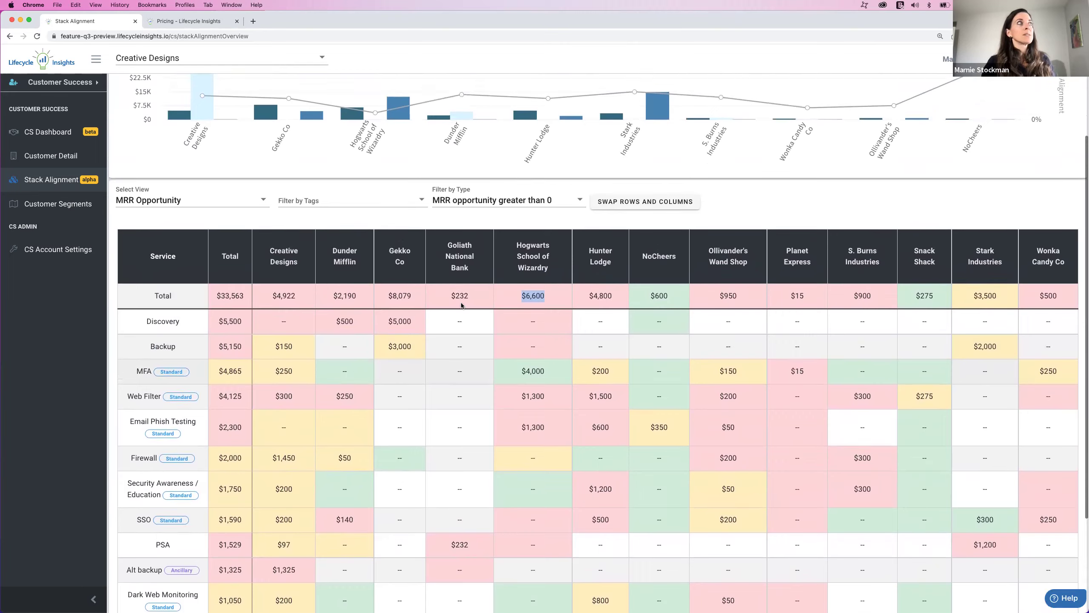
# Show Creative Designs' Stack Alignment tab and highlight 43% alignment, $4,922 MRR and $28,450 NRR.
pyautogui.click(56, 157)
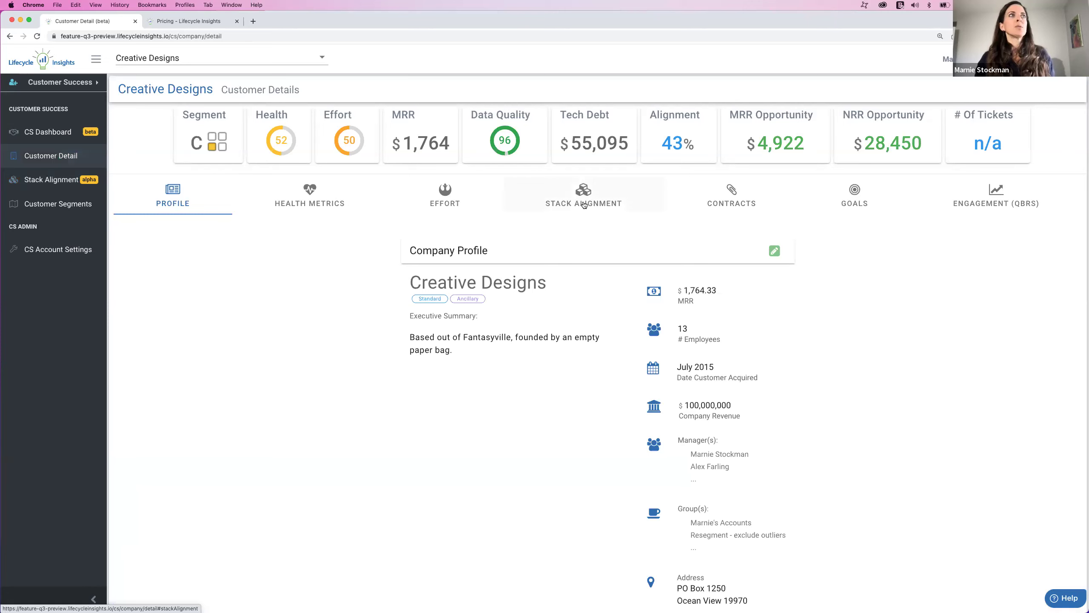
pyautogui.click(584, 204)
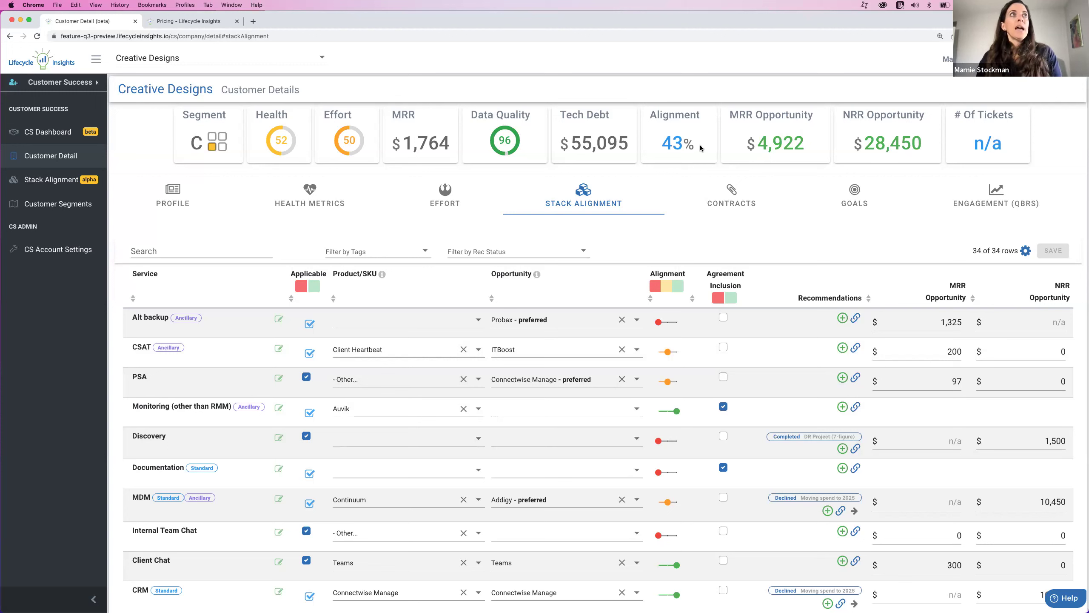
pyautogui.moveTo(705, 147); pyautogui.dragTo(661, 142)
pyautogui.moveTo(810, 143); pyautogui.dragTo(749, 141)
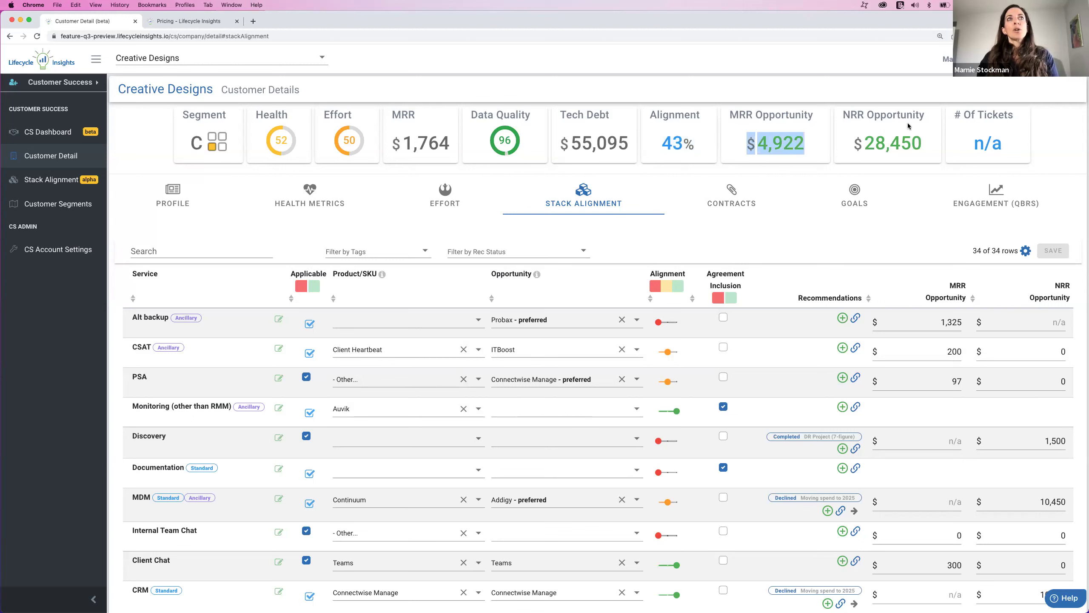
pyautogui.moveTo(930, 144); pyautogui.dragTo(861, 146)
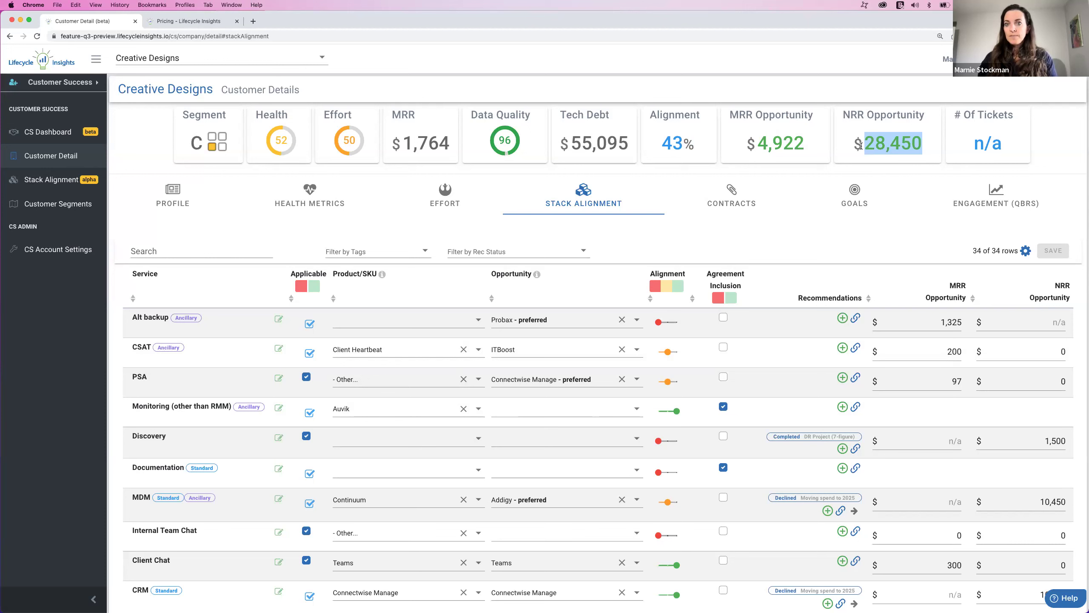
# Show Creative Designs' goals and expand 'Expand to neighboring county' with its 0/2 tasks and 0/1 recommendations.
pyautogui.click(855, 197)
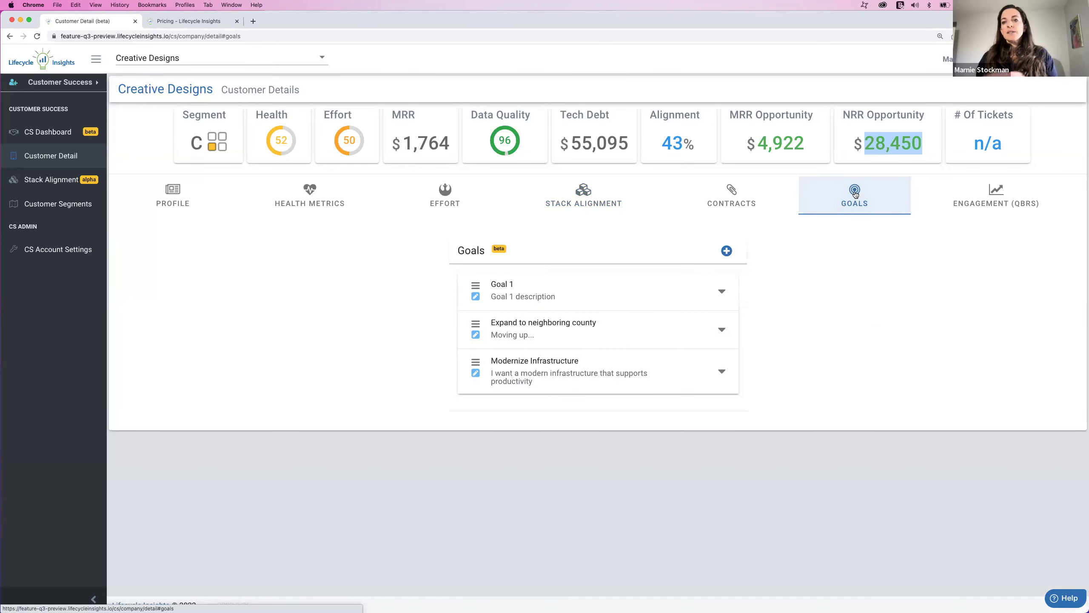
pyautogui.click(721, 330)
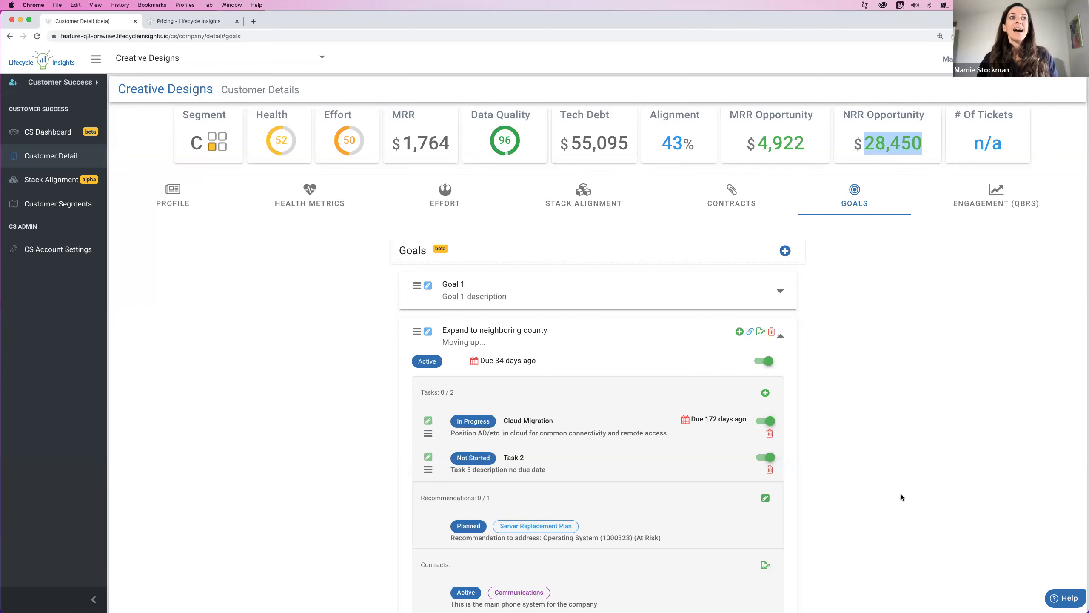
pyautogui.scroll(-3, 900, 494)
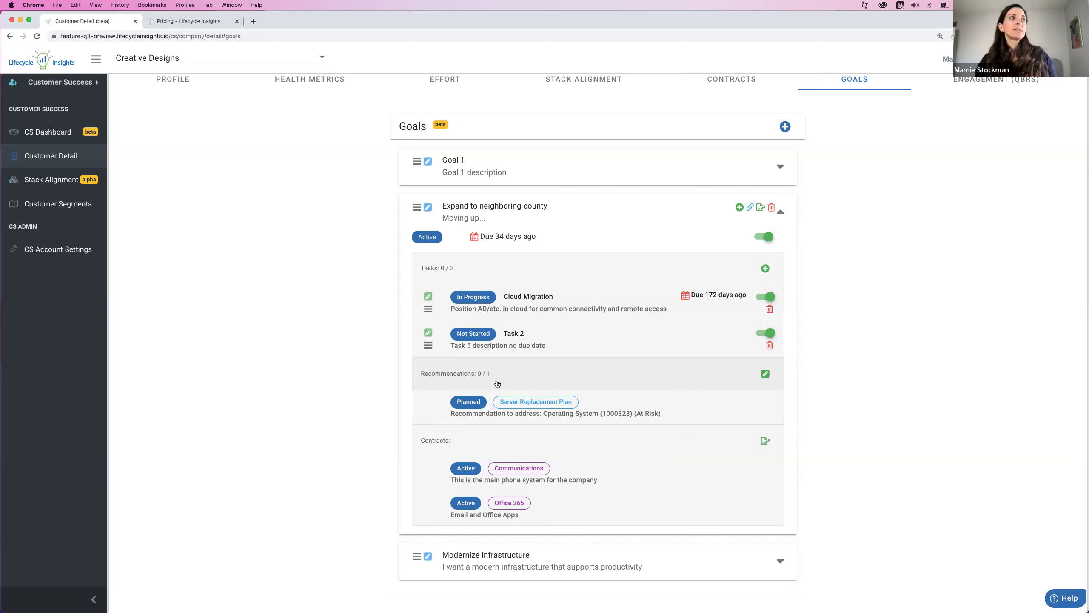
# Compare package prices for 25 and 50 customers, then return to Customer Detail's product module list.
pyautogui.click(180, 22)
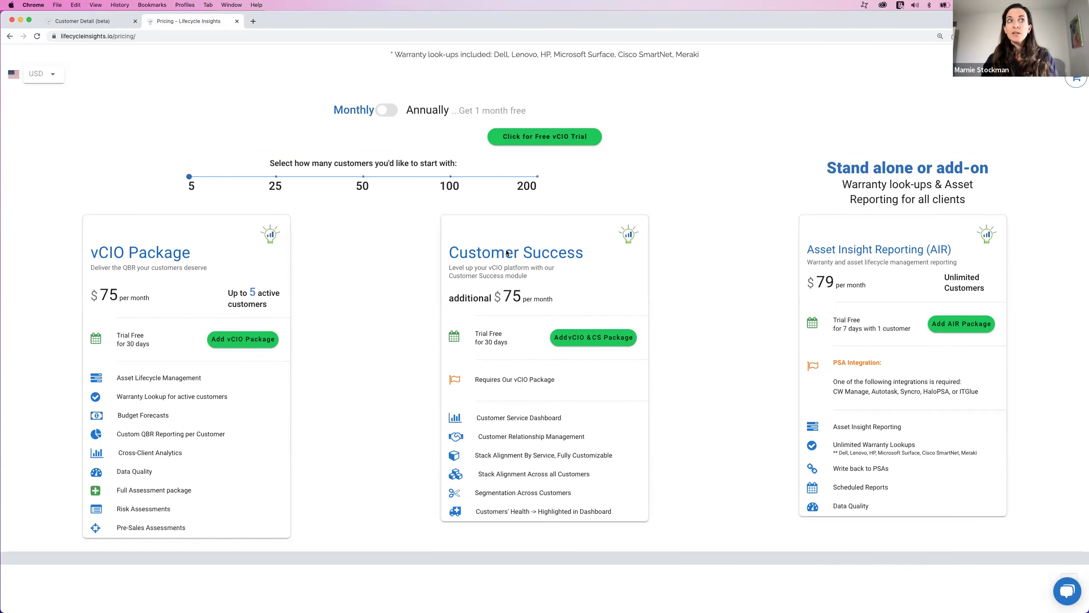
pyautogui.click(275, 176)
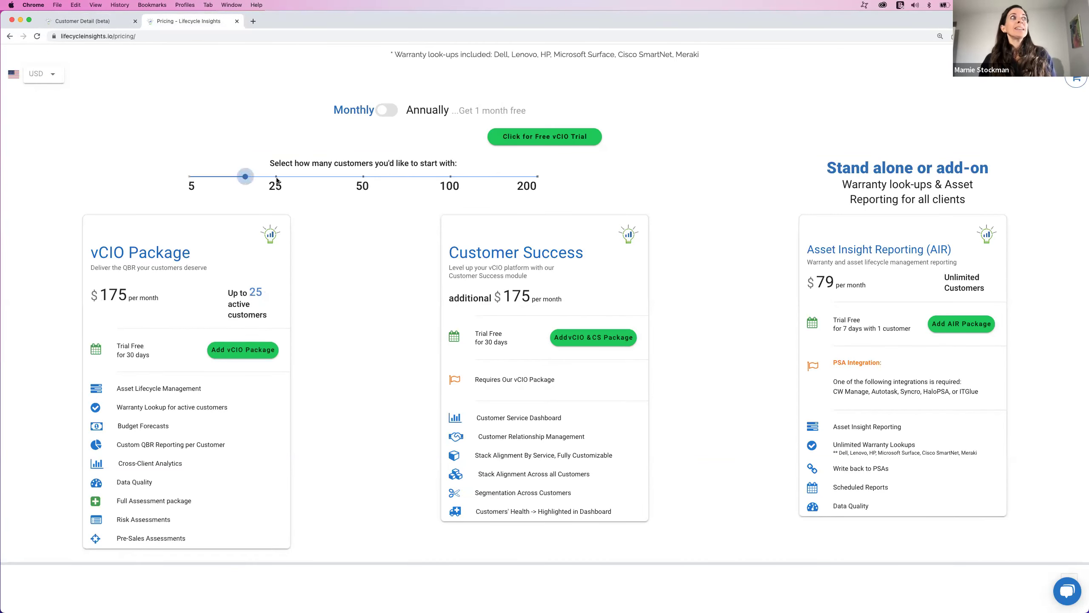
pyautogui.click(363, 176)
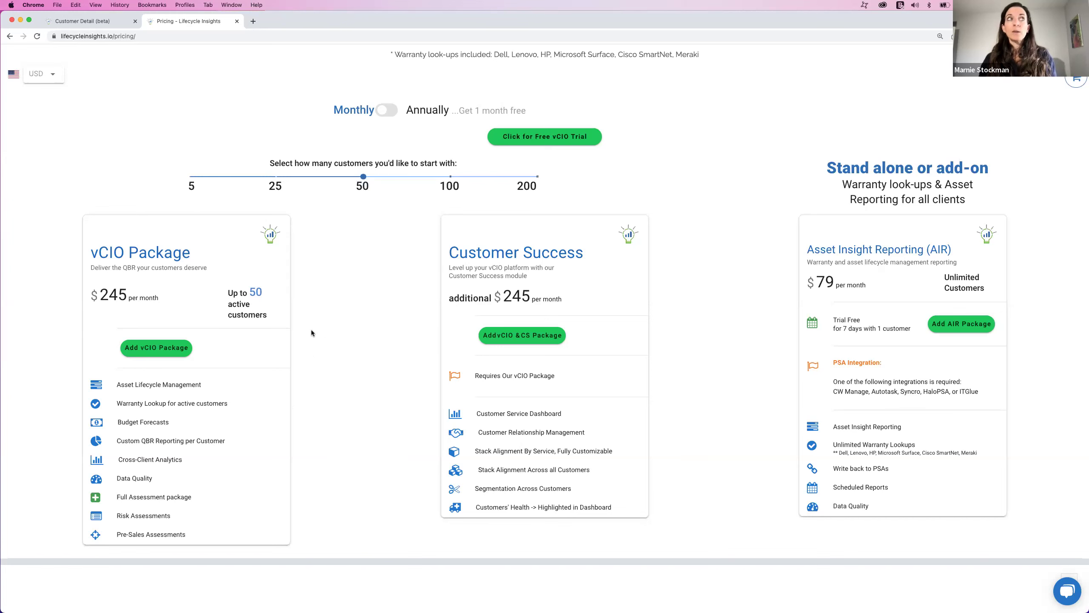
pyautogui.click(88, 21)
pyautogui.click(60, 82)
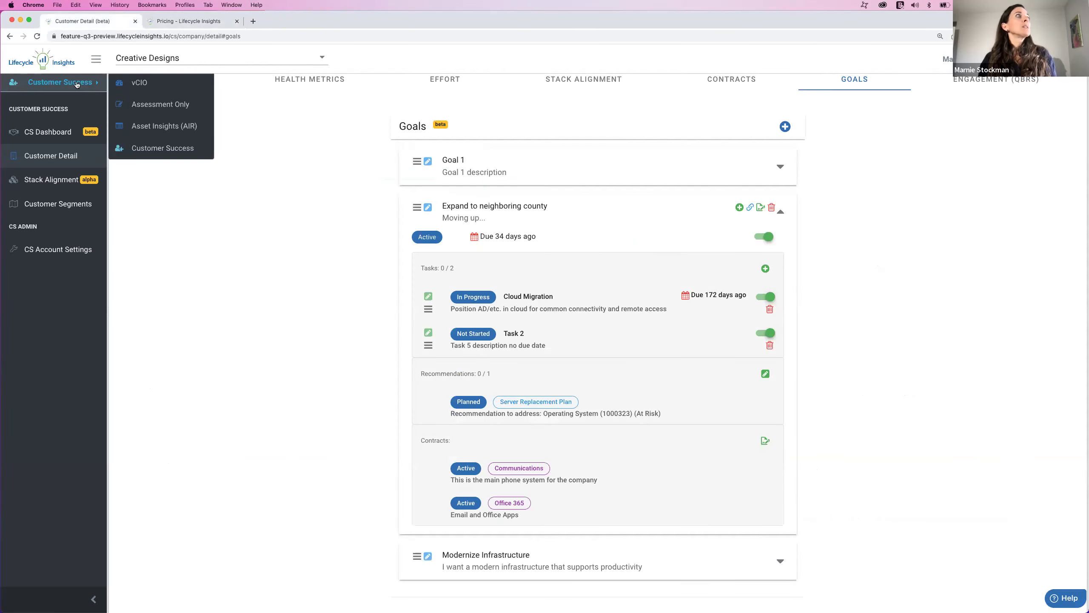
# From vCIO Account Settings, view the Subscription: NFR Unlimited plan, AIR $79 and Customer Success $545 add-ons.
pyautogui.click(147, 83)
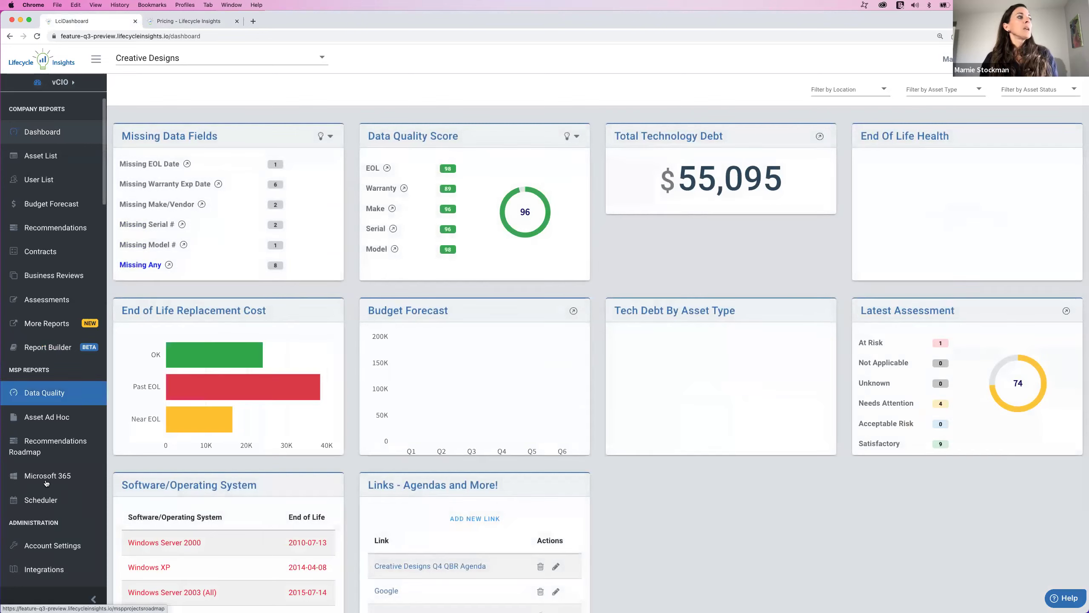
pyautogui.click(48, 547)
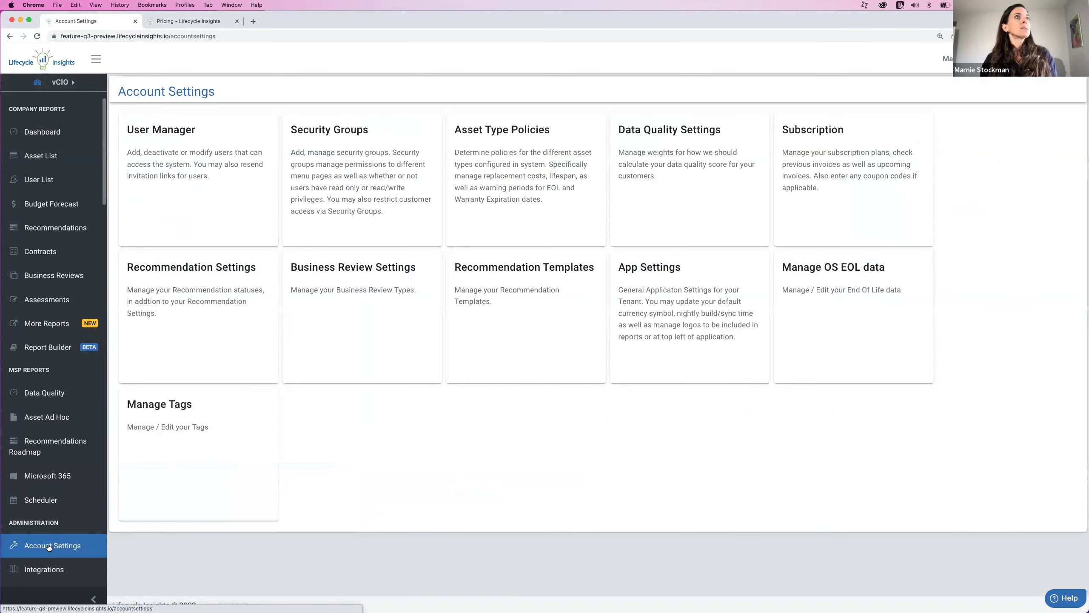
pyautogui.click(822, 170)
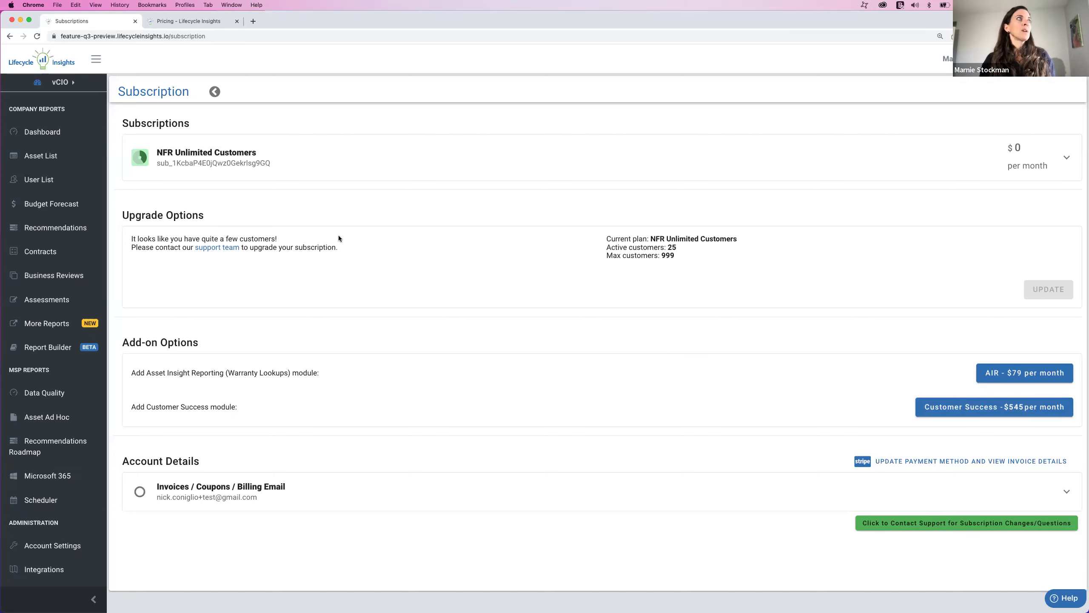
# Go back to the Creative Designs vCIO dashboard showing $55,095 technology debt.
pyautogui.click(55, 132)
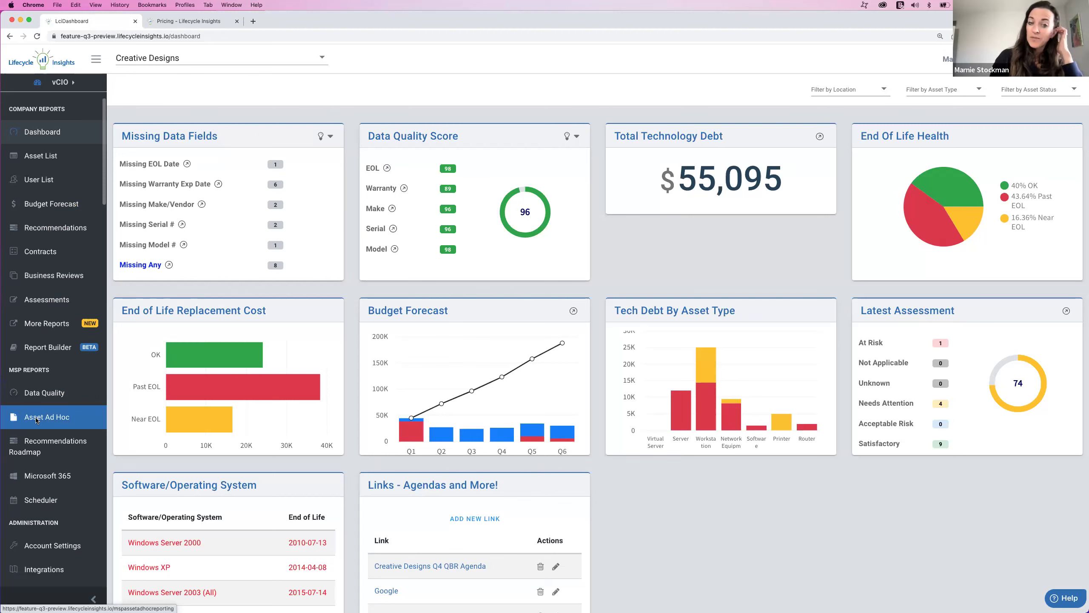
# Build an Asset Ad Hoc report filtered to Operating System Mac OS X 10.11.6 (Darwin).
pyautogui.click(37, 420)
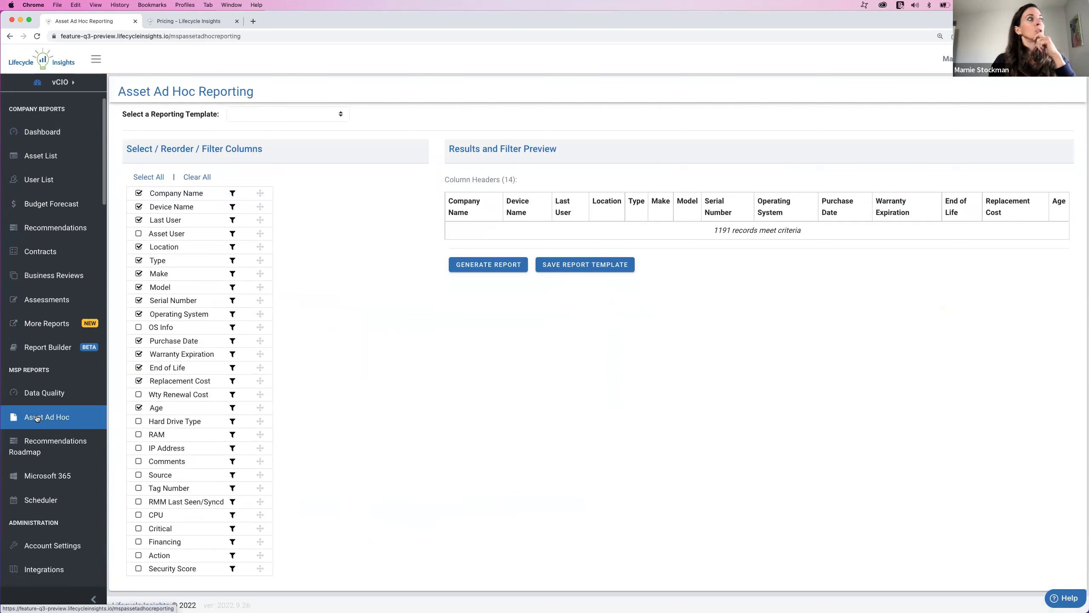
pyautogui.click(233, 315)
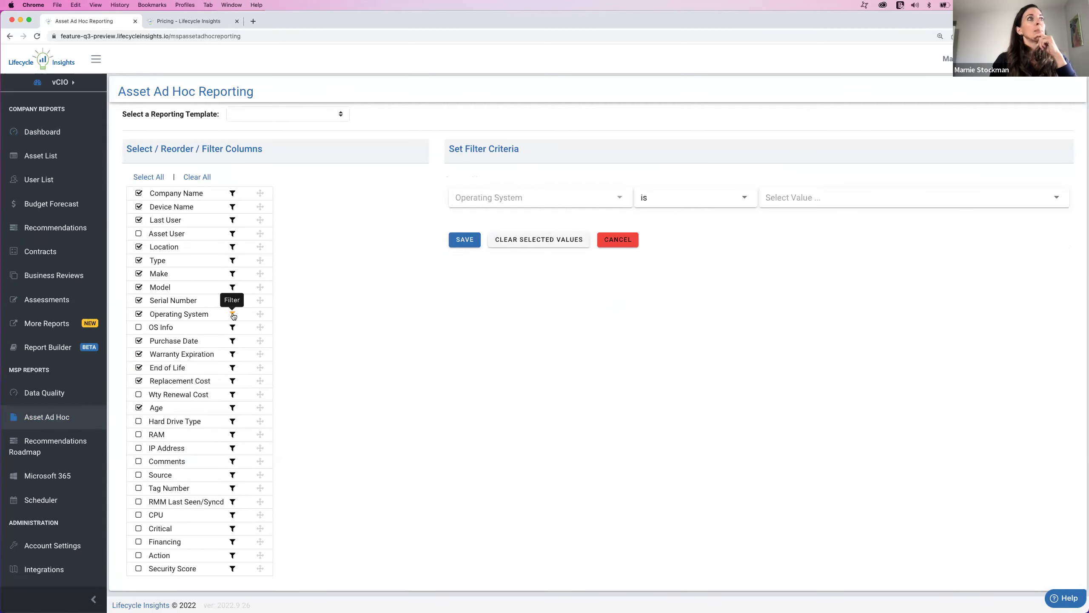
pyautogui.click(775, 203)
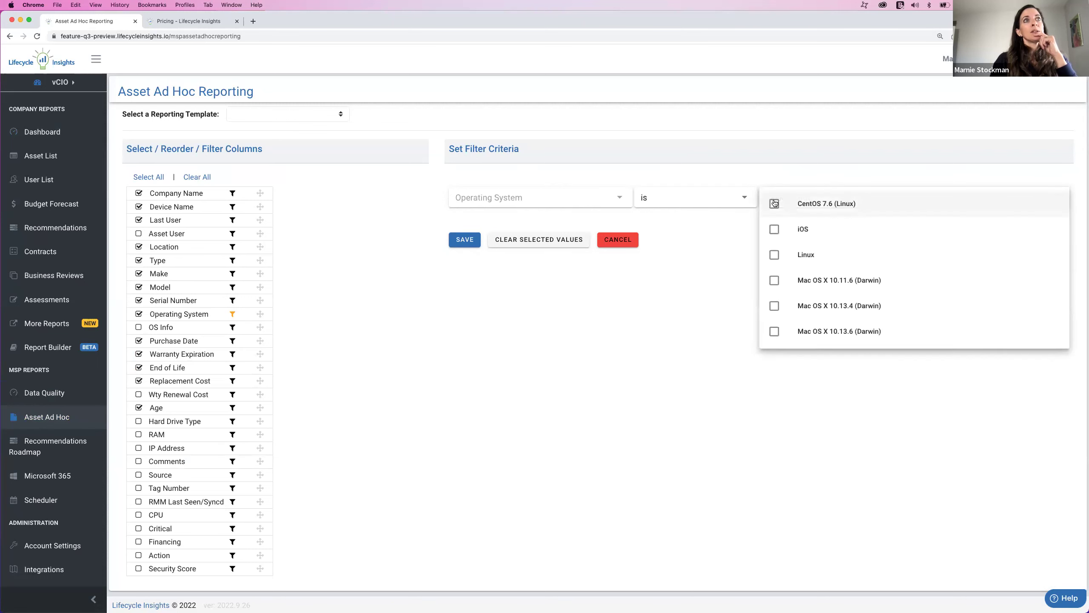
pyautogui.click(774, 282)
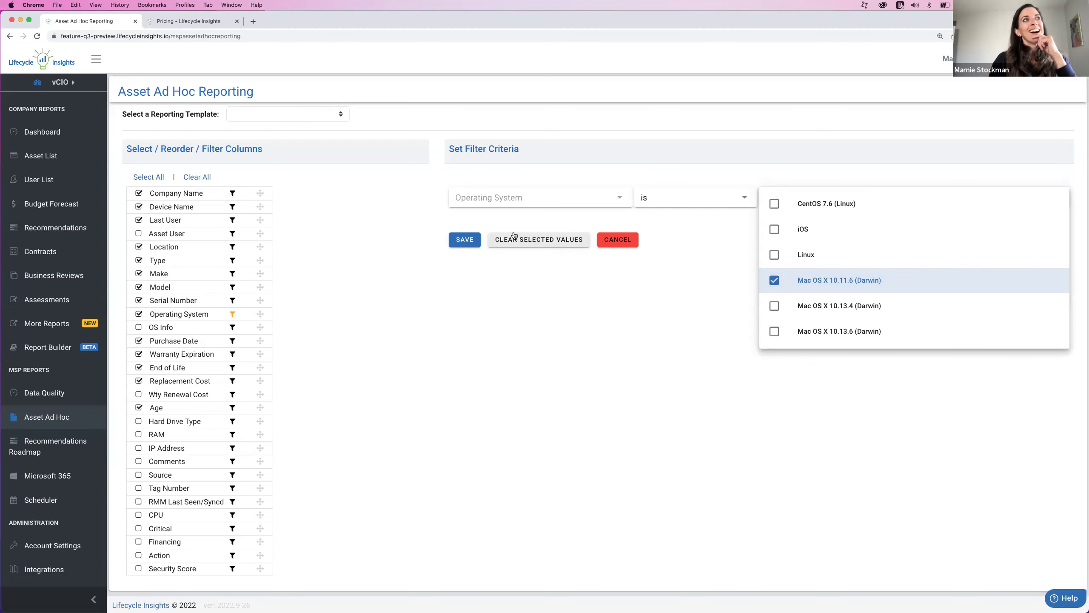
pyautogui.click(463, 240)
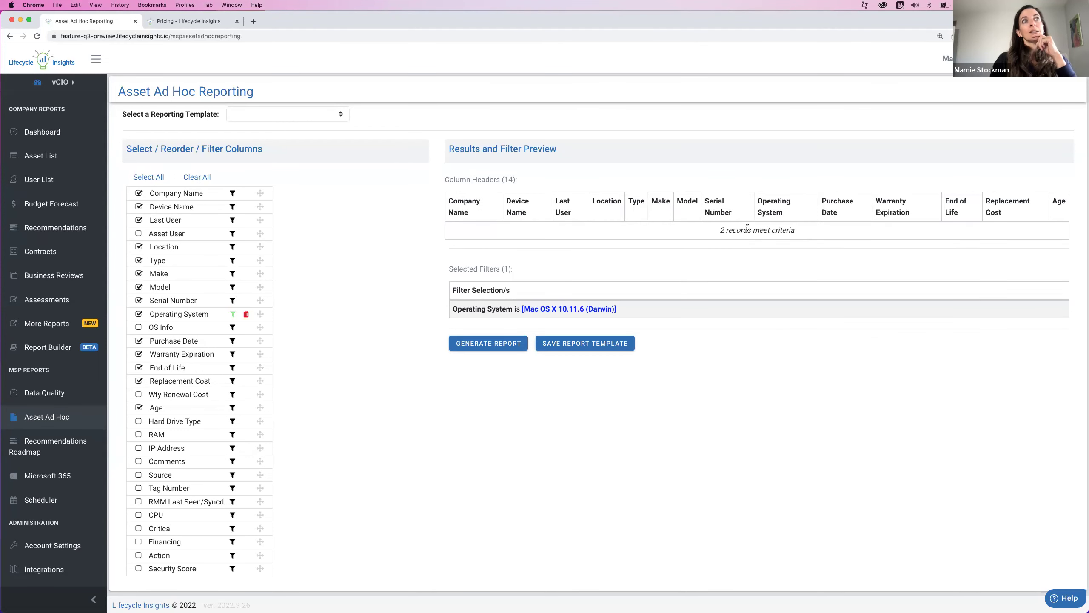
# Generate the two-row report, select both assets and list bulk actions like Update OS.
pyautogui.click(504, 346)
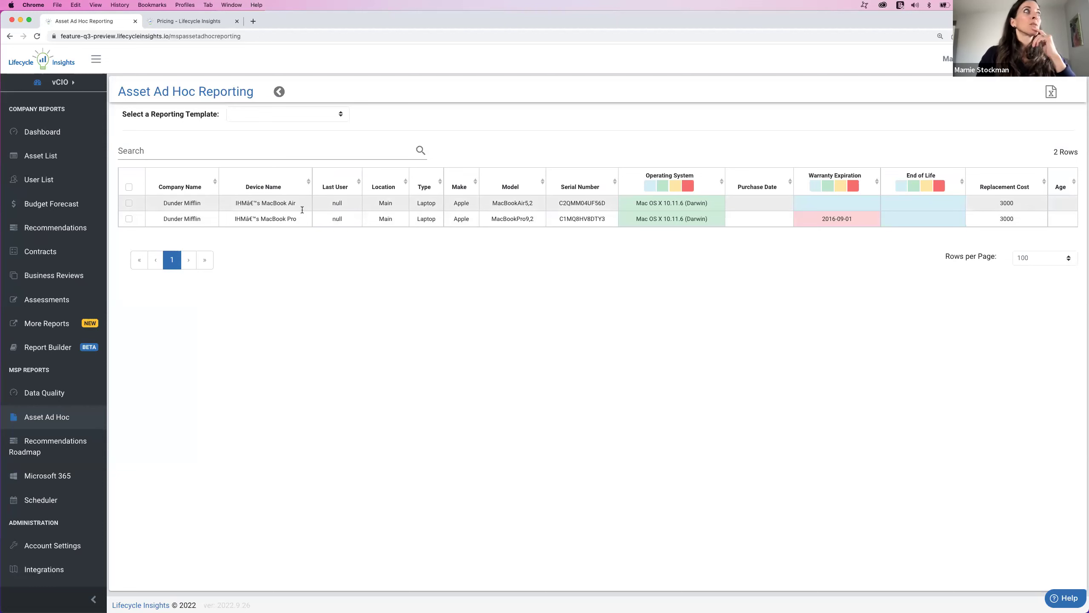
pyautogui.click(128, 187)
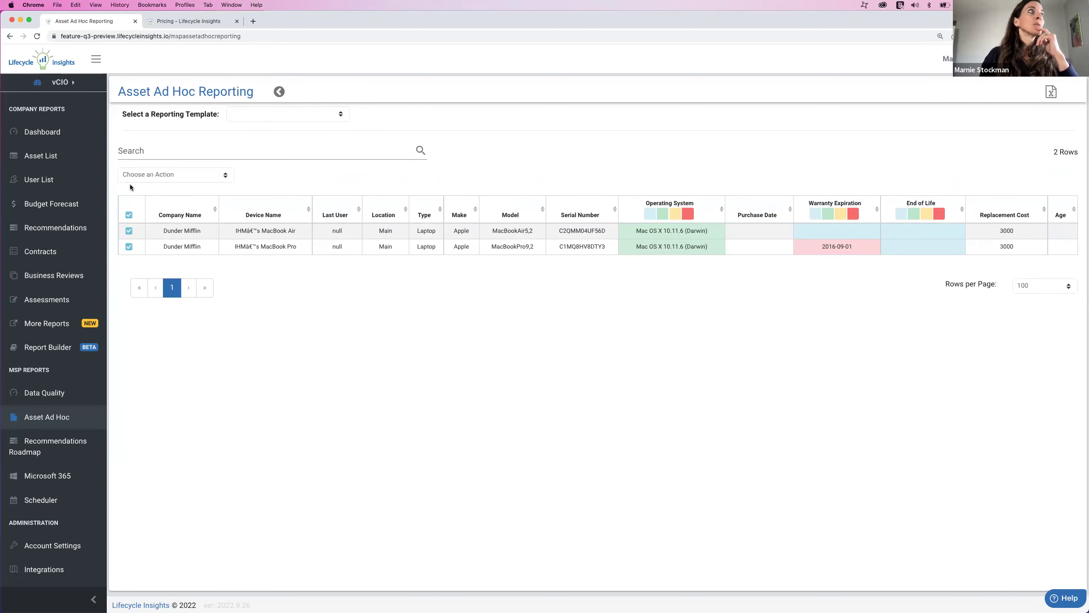
pyautogui.click(157, 173)
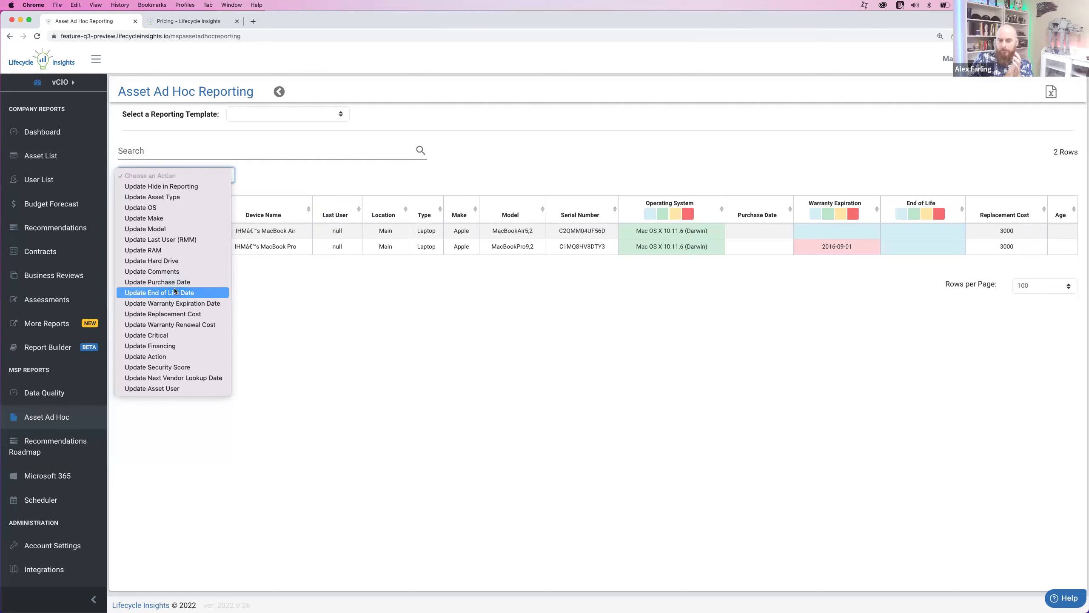
# Dismiss the unused action list and return to the Creative Designs Asset List with 56 rows.
pyautogui.click(396, 303)
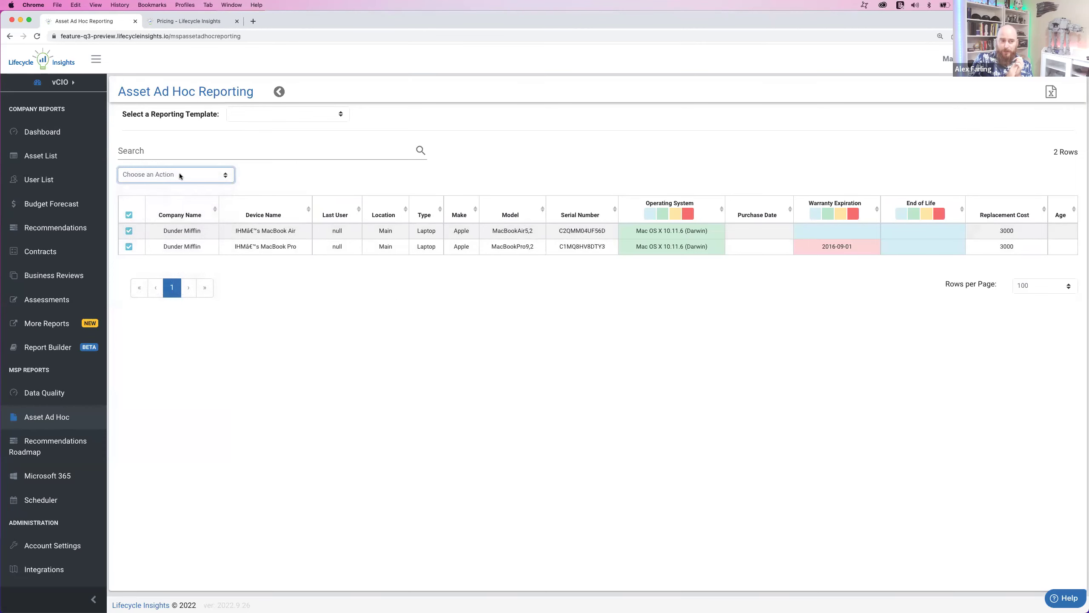
pyautogui.click(38, 157)
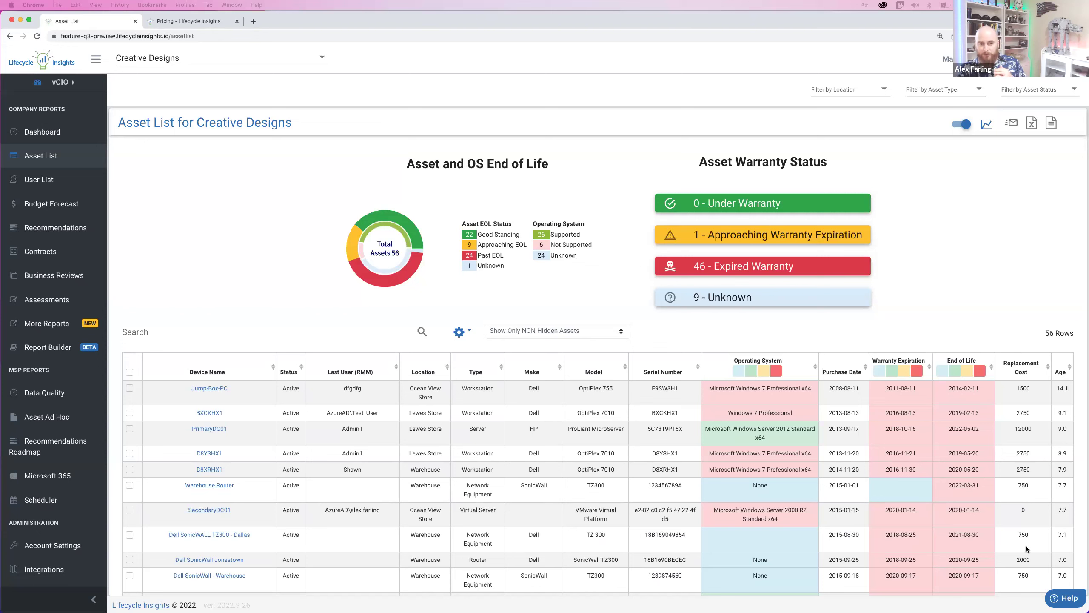
# Show the Help widget's Contact us form, then close it to reveal the full asset table.
pyautogui.click(1065, 598)
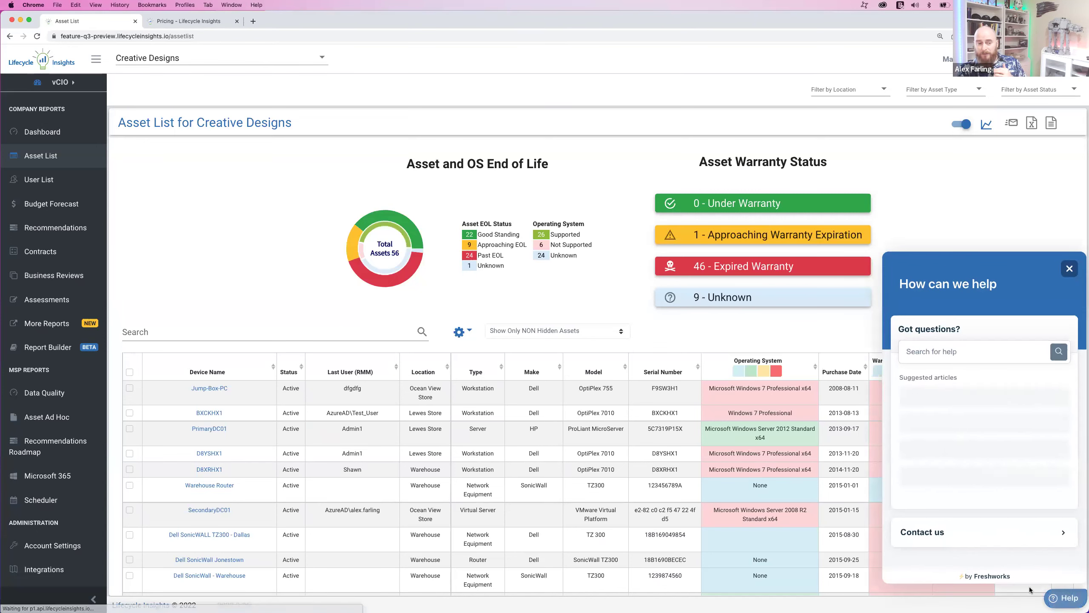
pyautogui.click(937, 537)
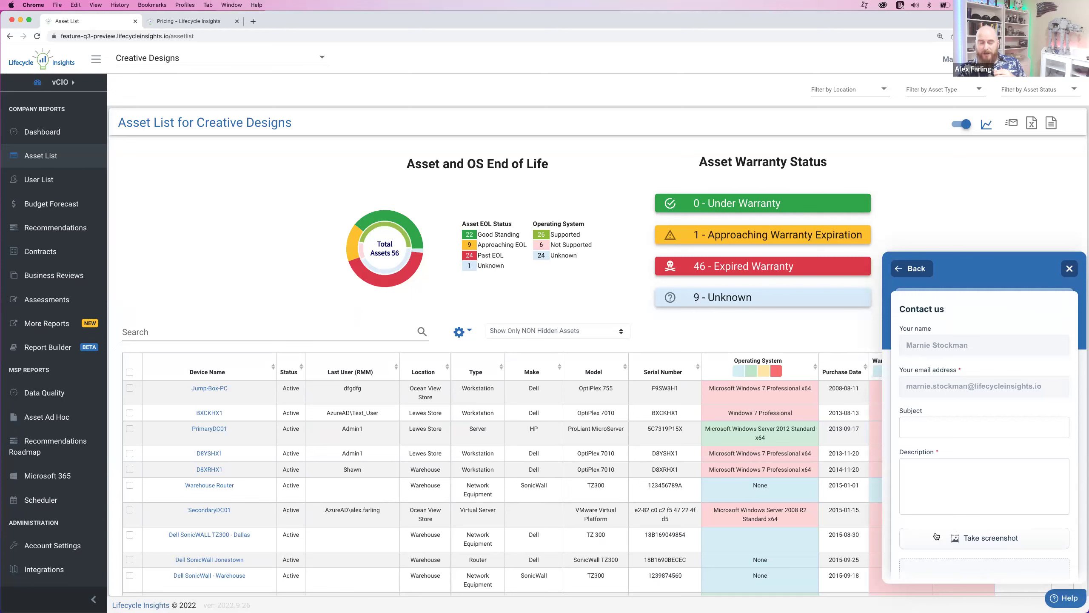
pyautogui.click(1070, 269)
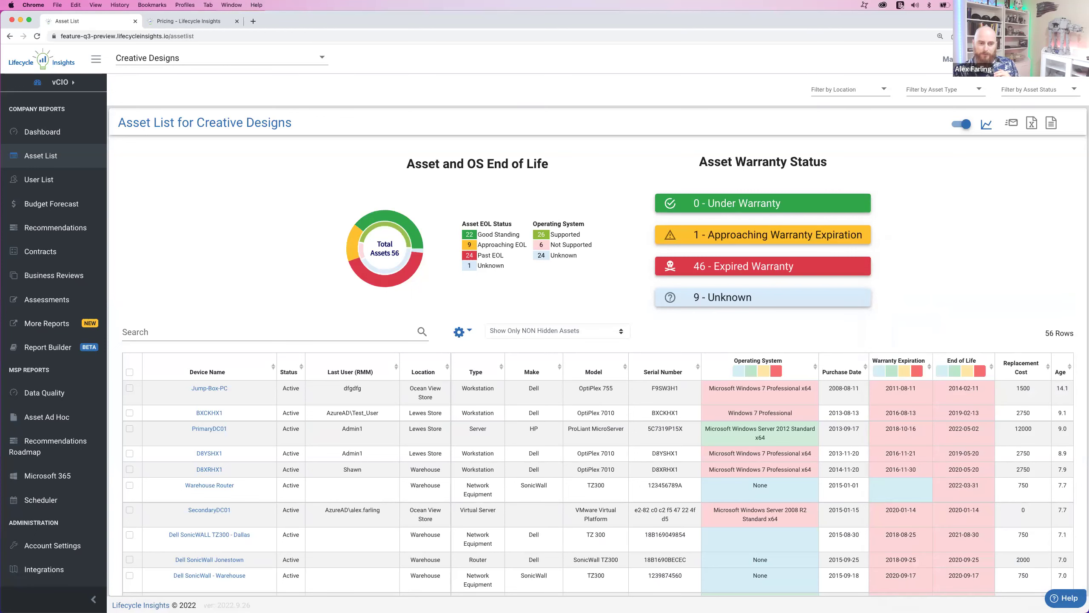